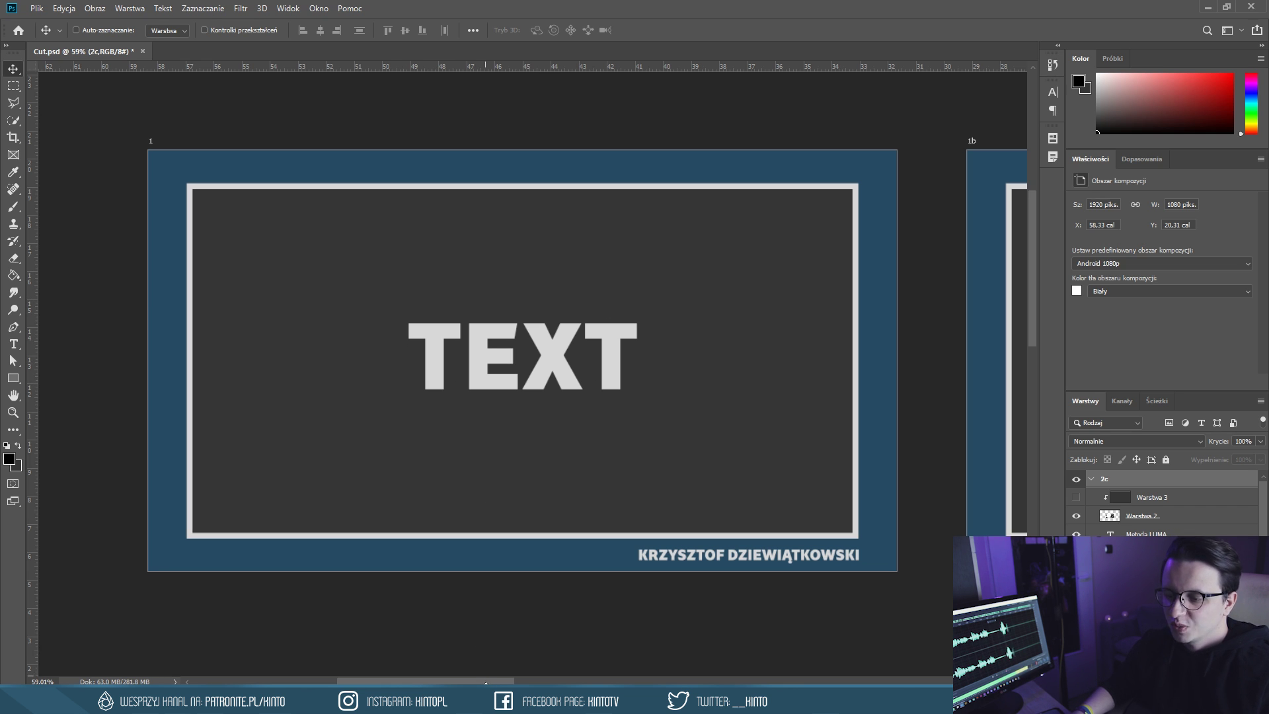
# Pan across Cut.psd from artboard 1 through 1b to artboard 1c with the METODA ALPHA example
pyautogui.moveTo(476, 682); pyautogui.dragTo(595, 673)
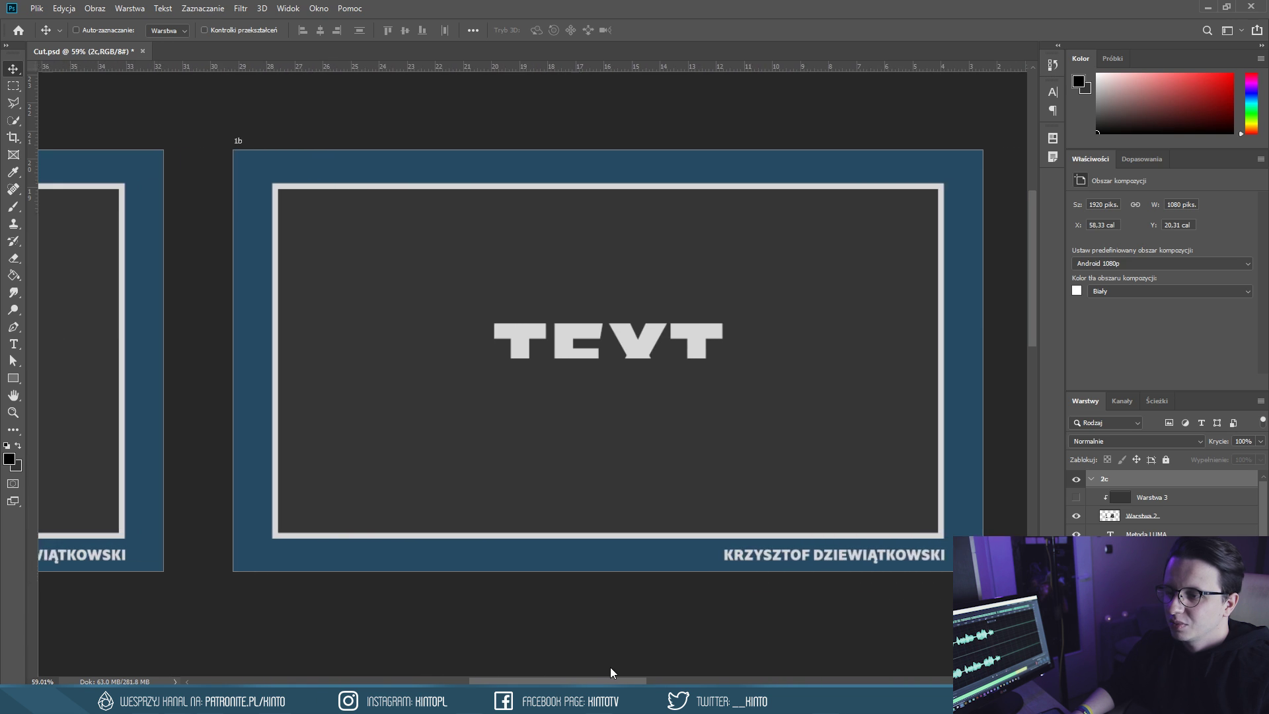
pyautogui.moveTo(594, 672); pyautogui.dragTo(625, 667)
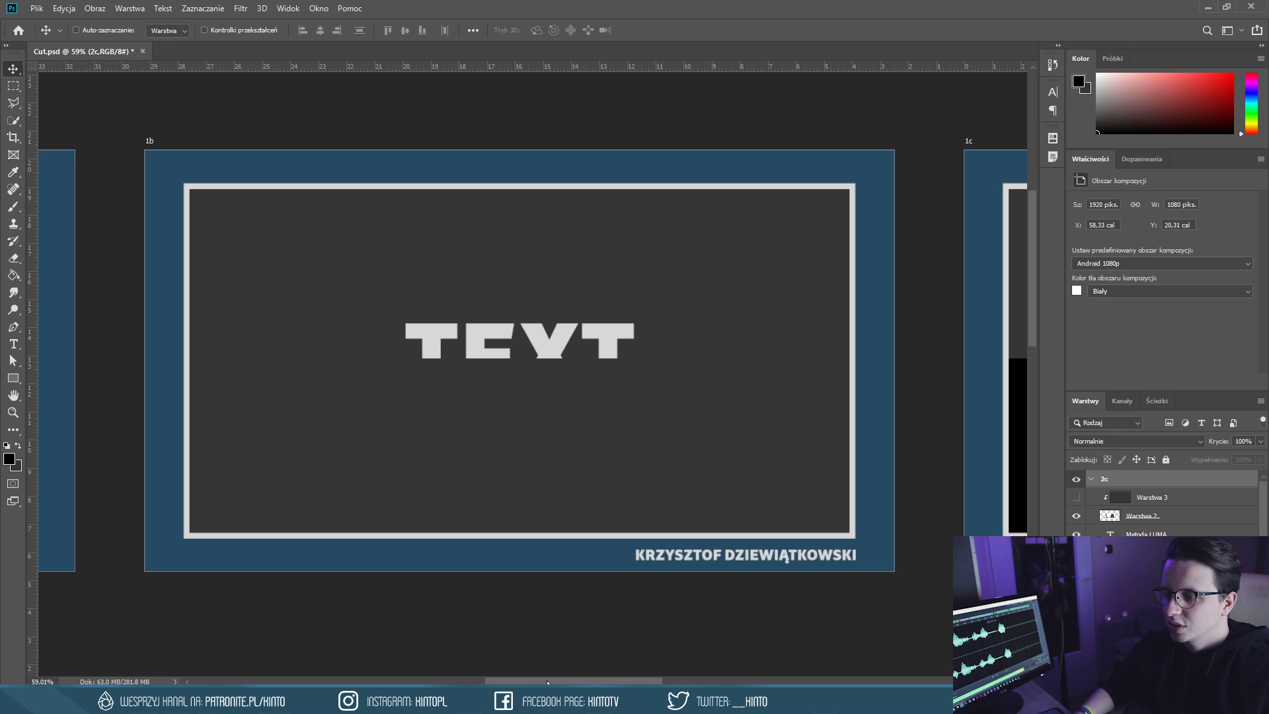
pyautogui.moveTo(547, 682); pyautogui.dragTo(669, 671)
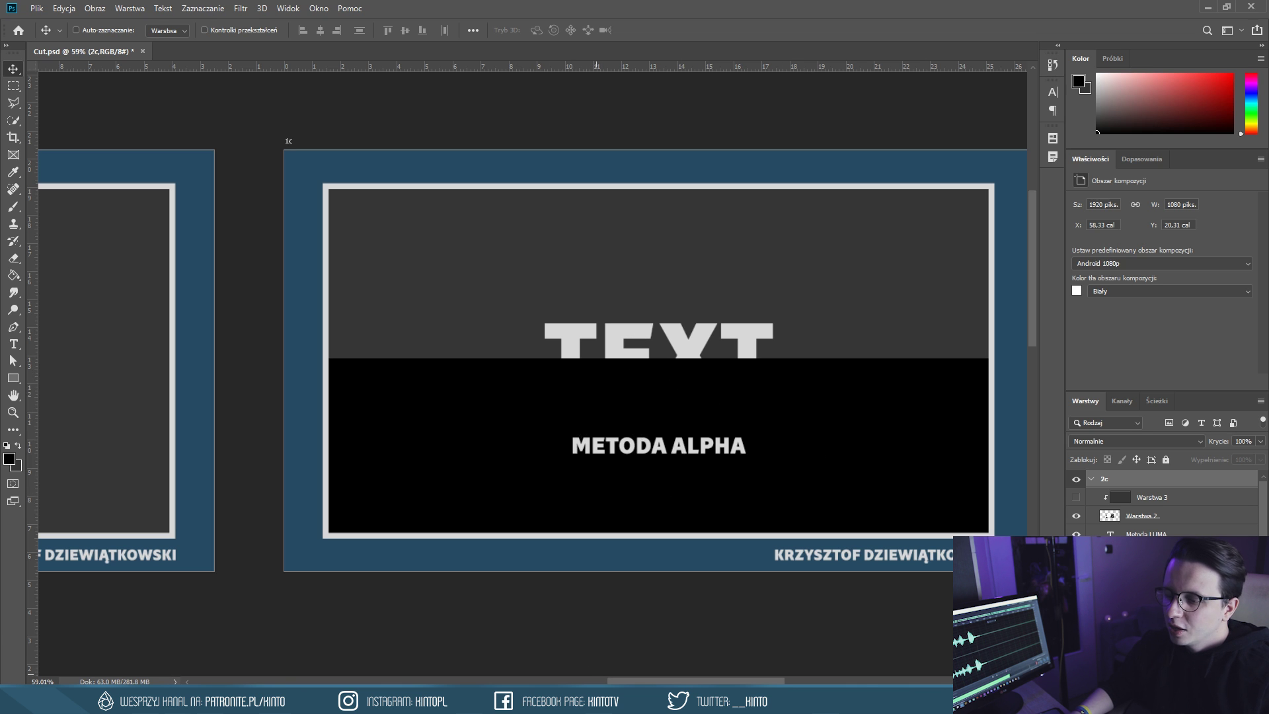
pyautogui.moveTo(656, 681); pyautogui.dragTo(664, 680)
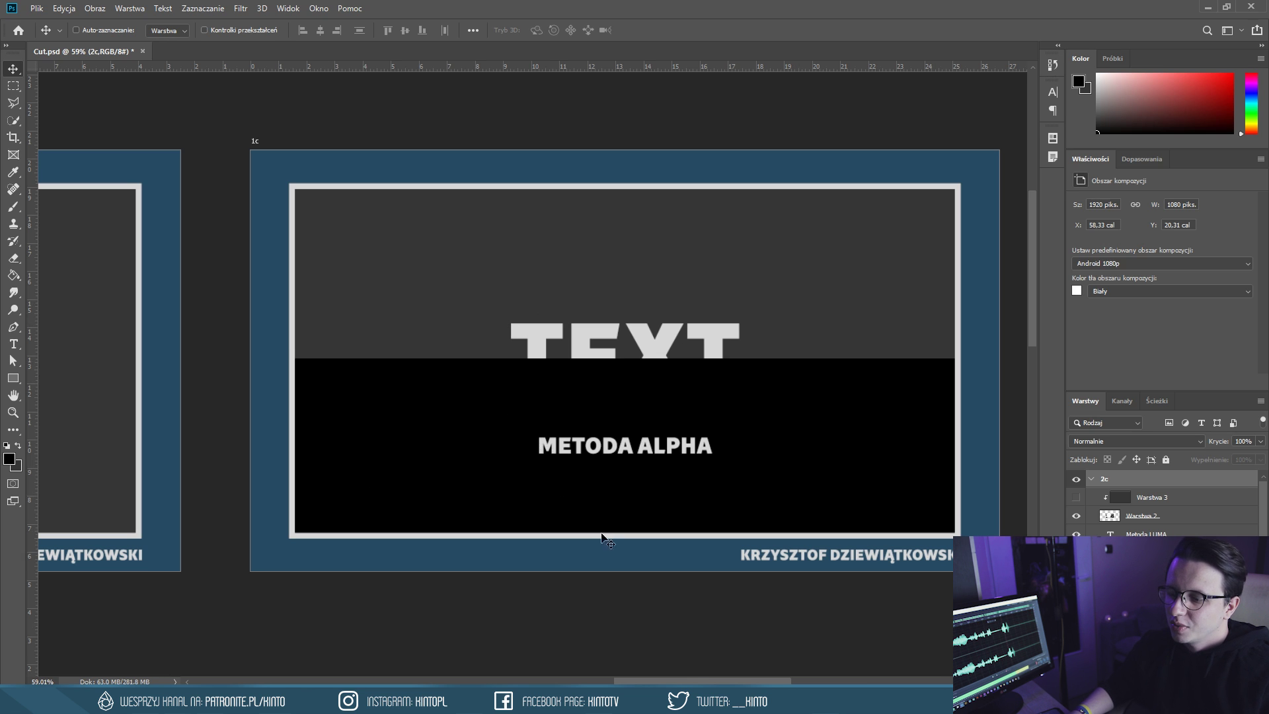
# Hide the black rectangle covering the lower half of artboard 1c
pyautogui.click(474, 400)
pyautogui.hotkey('ctrl', ',')
pyautogui.hotkey('ctrl', ',')
pyautogui.hotkey('ctrl', ',')
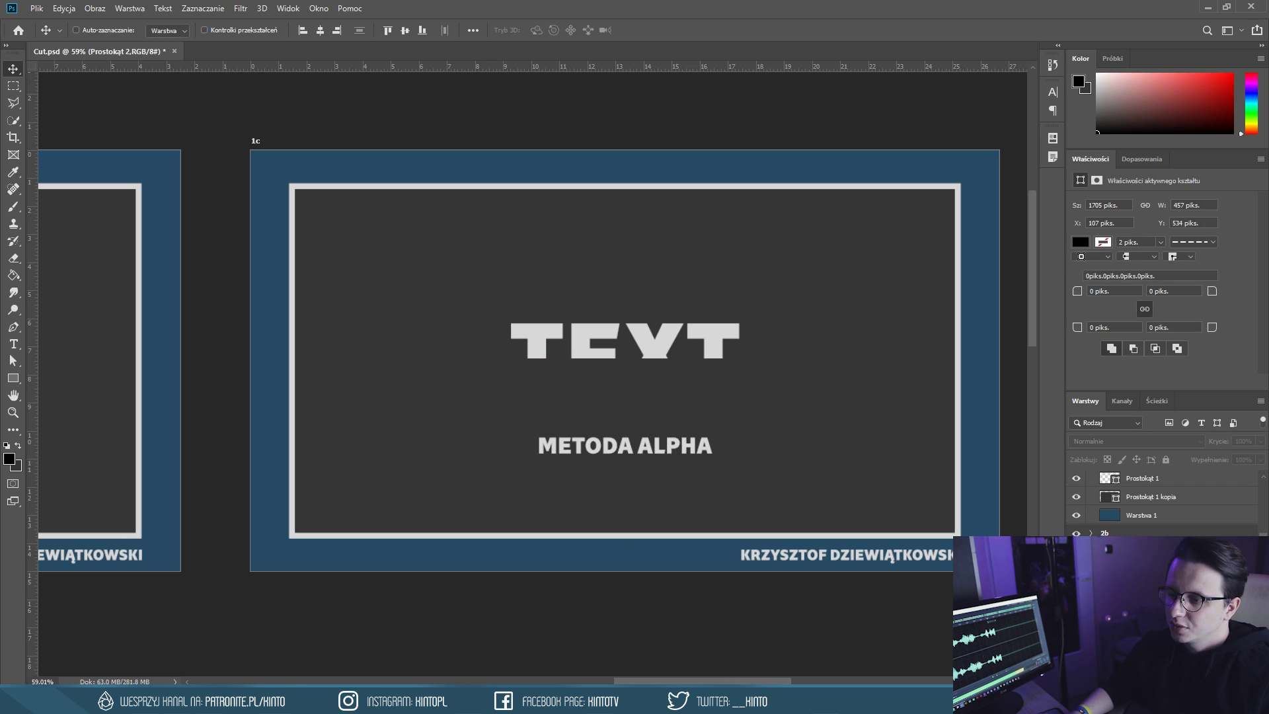
pyautogui.hotkey('ctrl', ',')
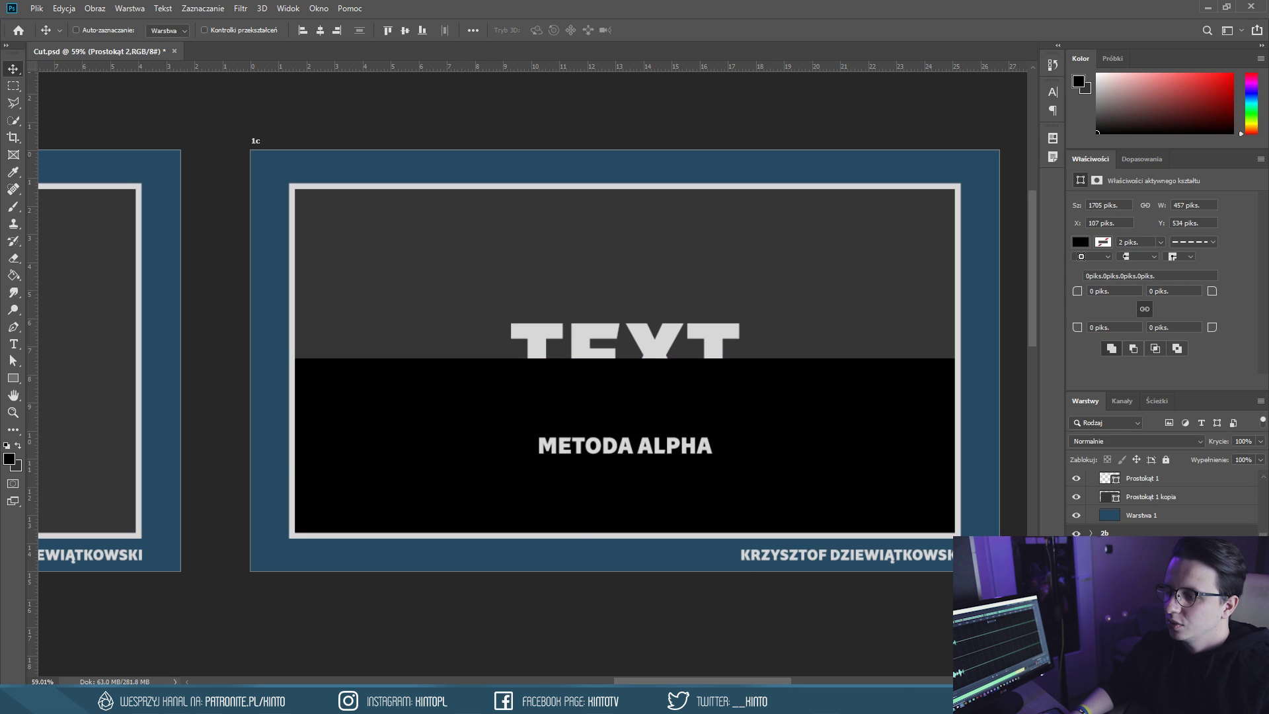
pyautogui.hotkey('ctrl', ',')
pyautogui.hotkey('ctrl', ',')
pyautogui.hotkey('ctrl', ',')
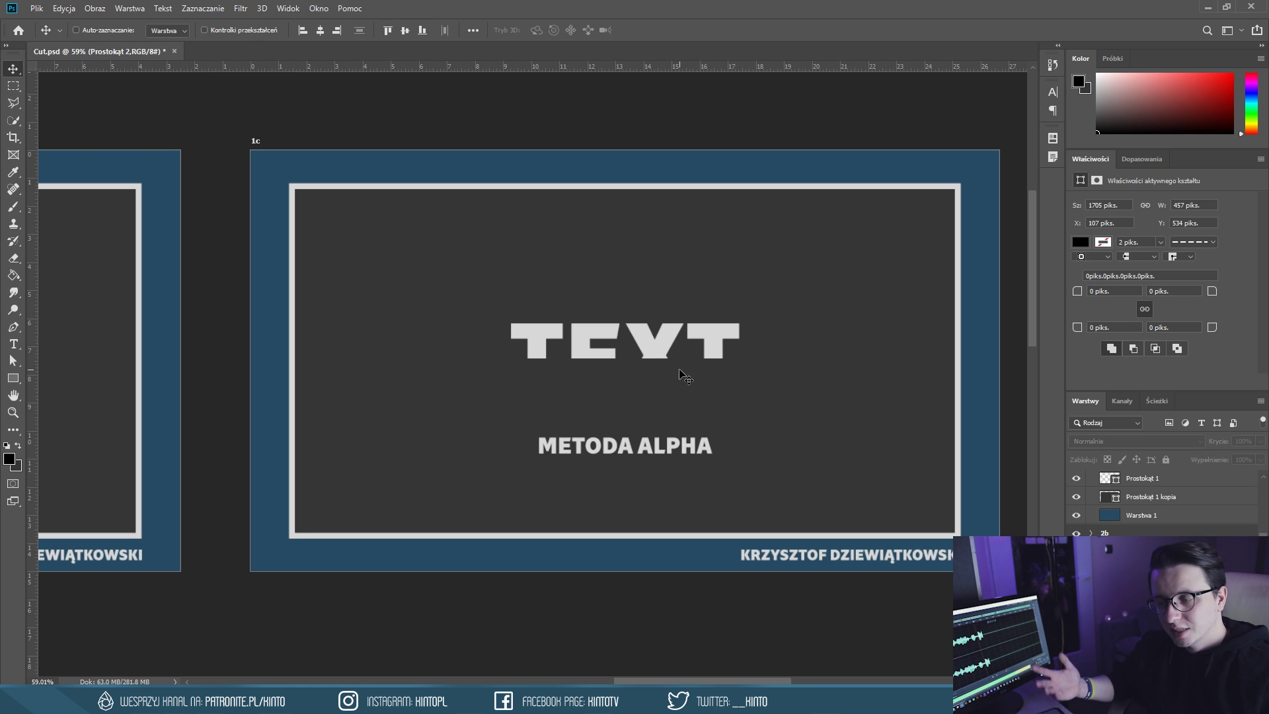
# Pan the canvas to artboard 2b with the torn-letter TEXT title
pyautogui.moveTo(756, 681); pyautogui.dragTo(479, 631)
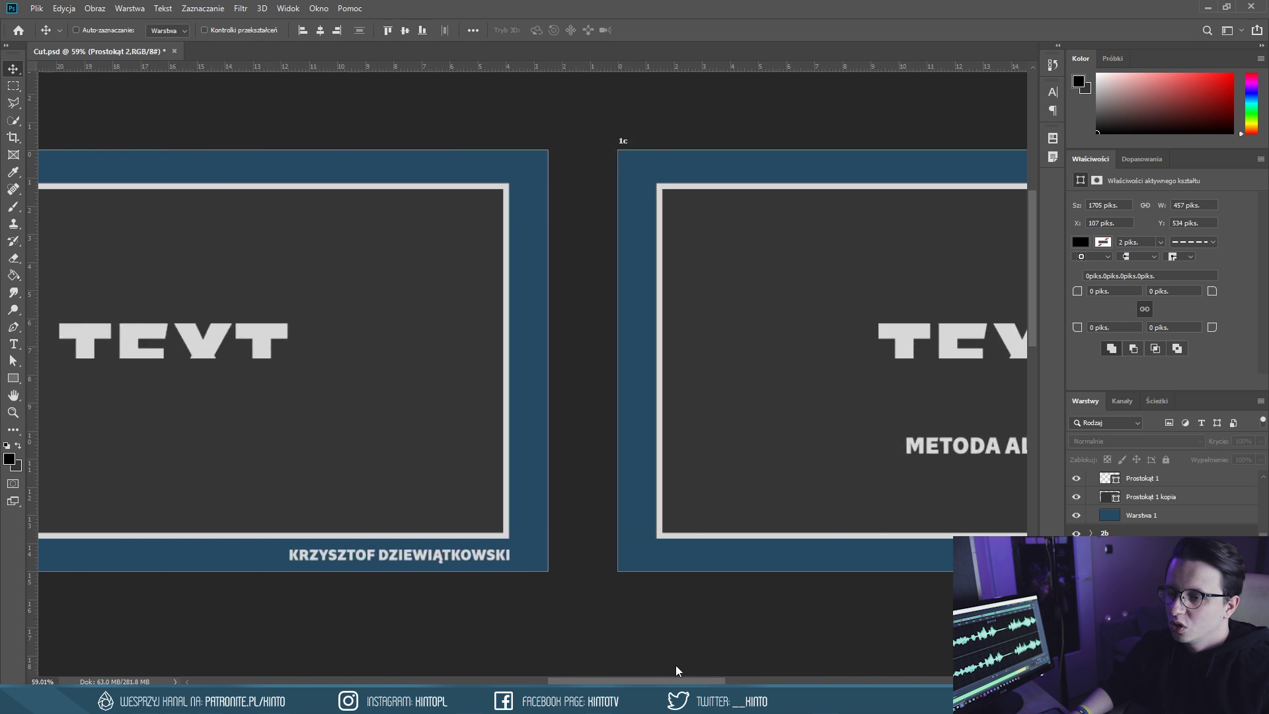
pyautogui.scroll(-5, 529, 555)
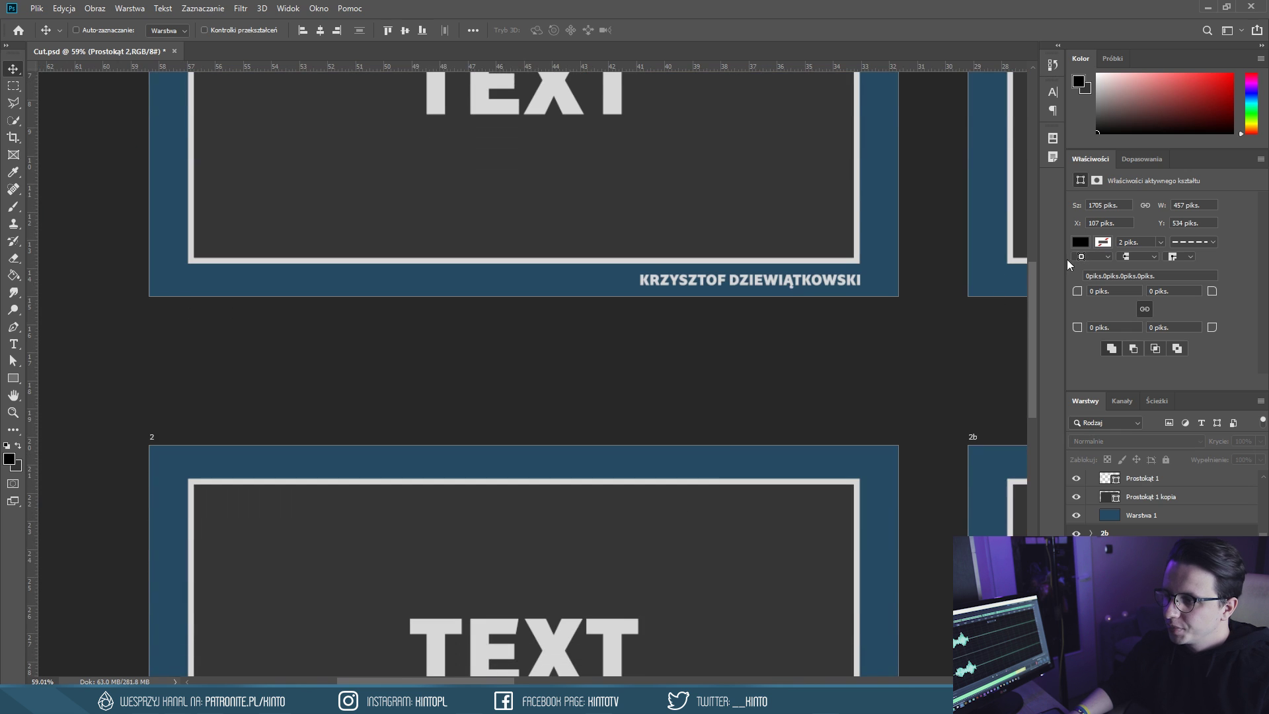
pyautogui.moveTo(1029, 278); pyautogui.dragTo(1032, 349)
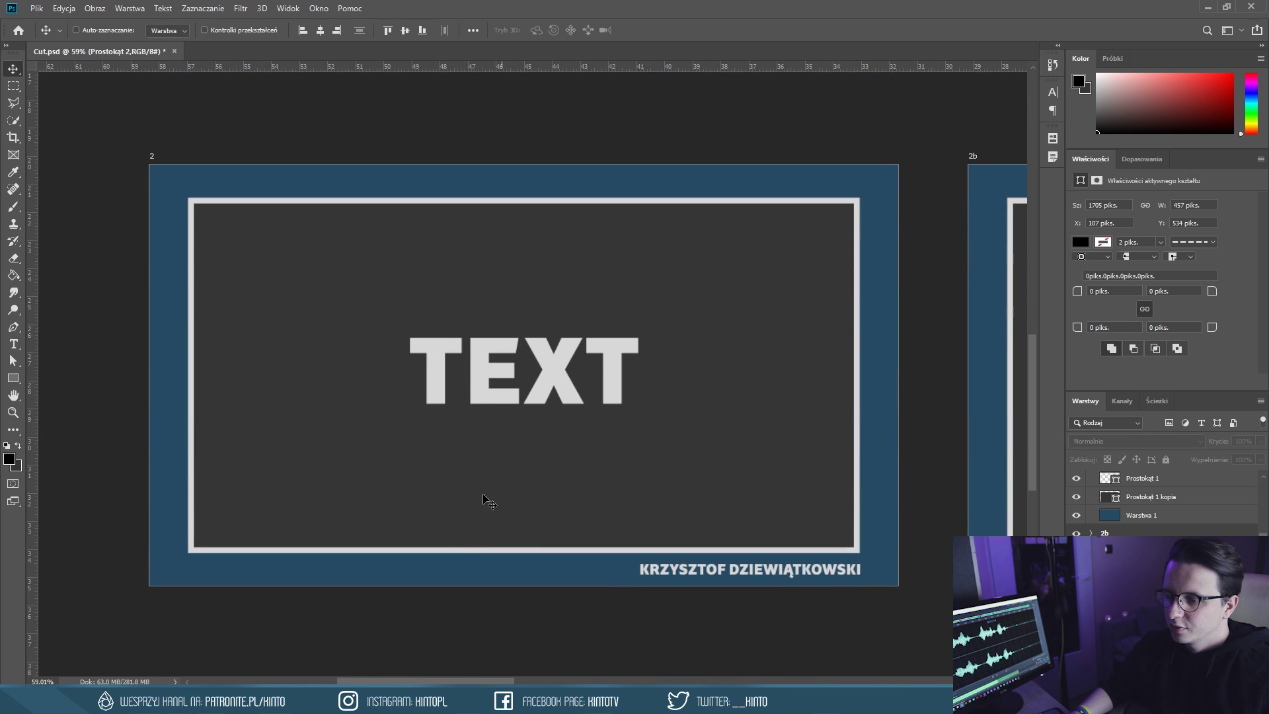
pyautogui.moveTo(477, 677); pyautogui.dragTo(610, 677)
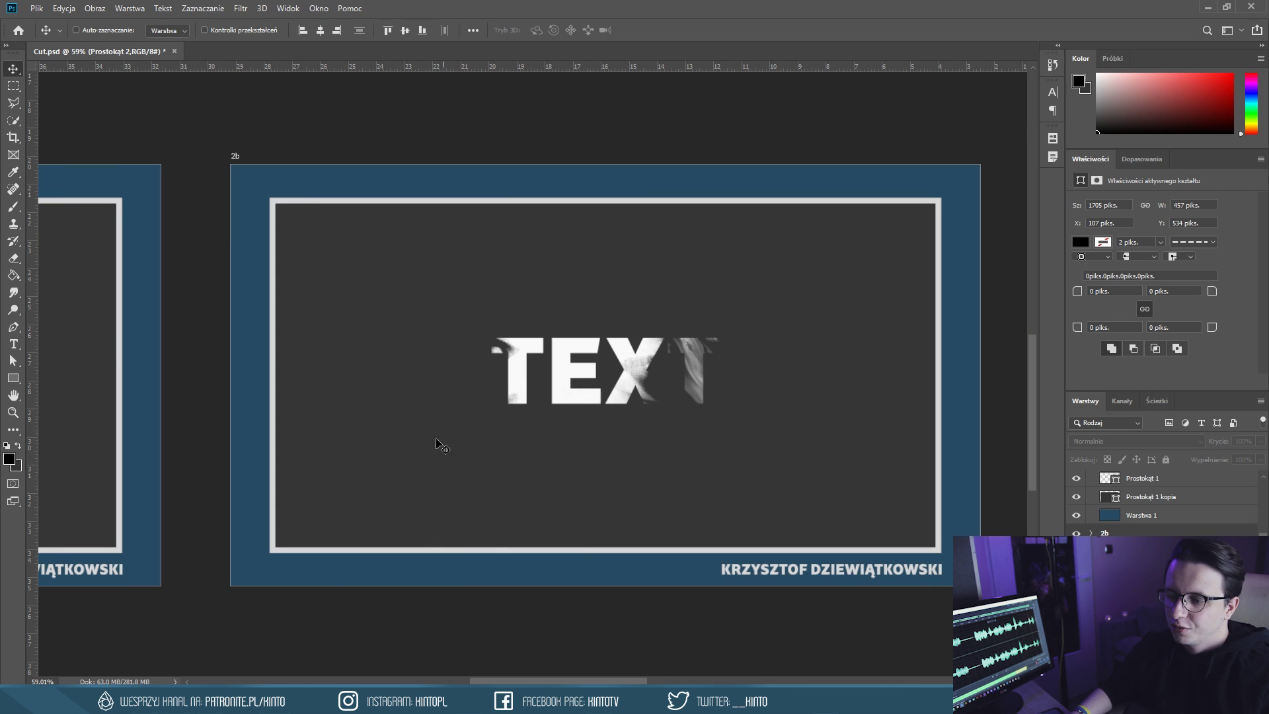
# On artboard 2c, hide and re-show the marble image layer Warstwa 2 over TEXT
pyautogui.moveTo(538, 682); pyautogui.dragTo(676, 677)
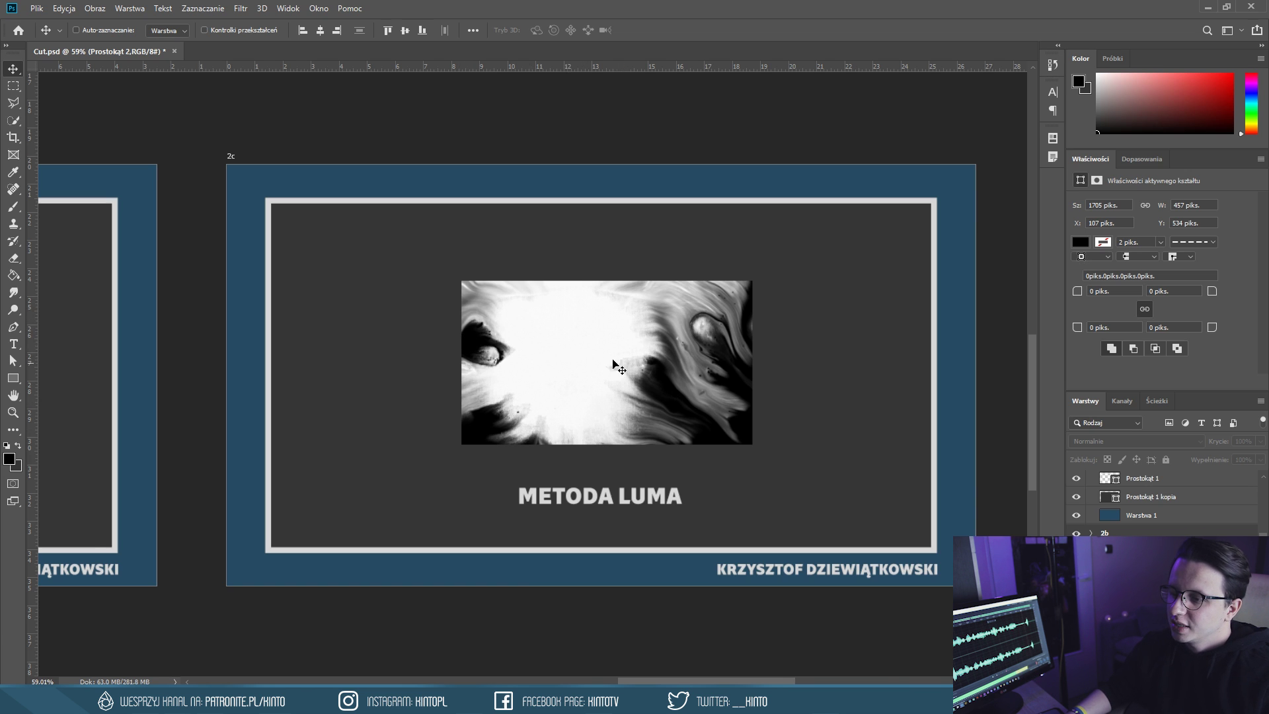
pyautogui.click(598, 337)
pyautogui.click(1075, 480)
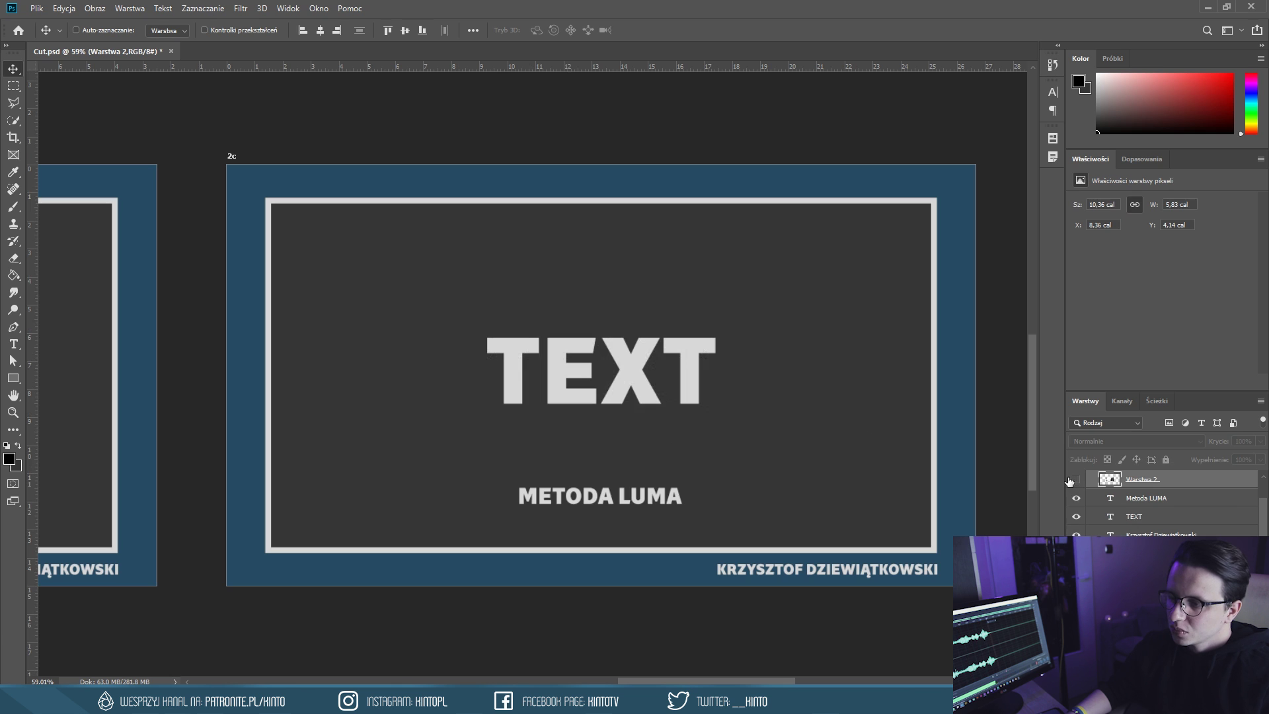
pyautogui.click(1076, 481)
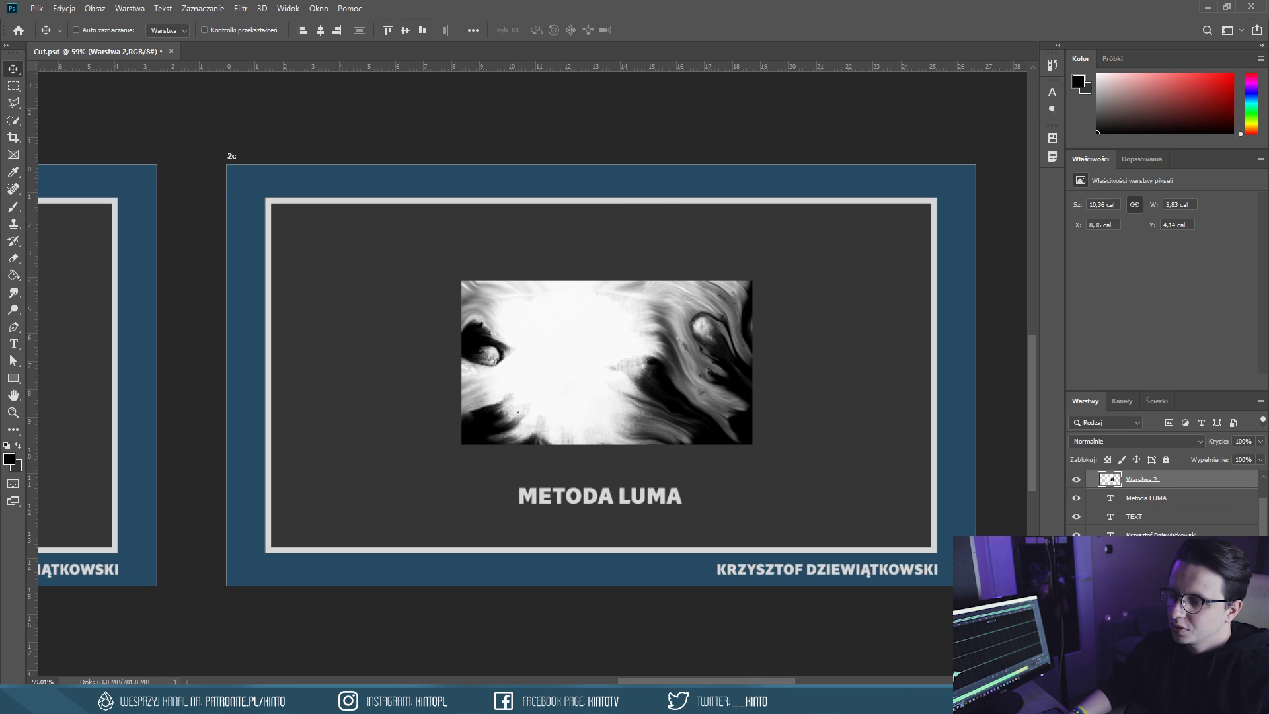
pyautogui.moveTo(747, 680); pyautogui.dragTo(618, 680)
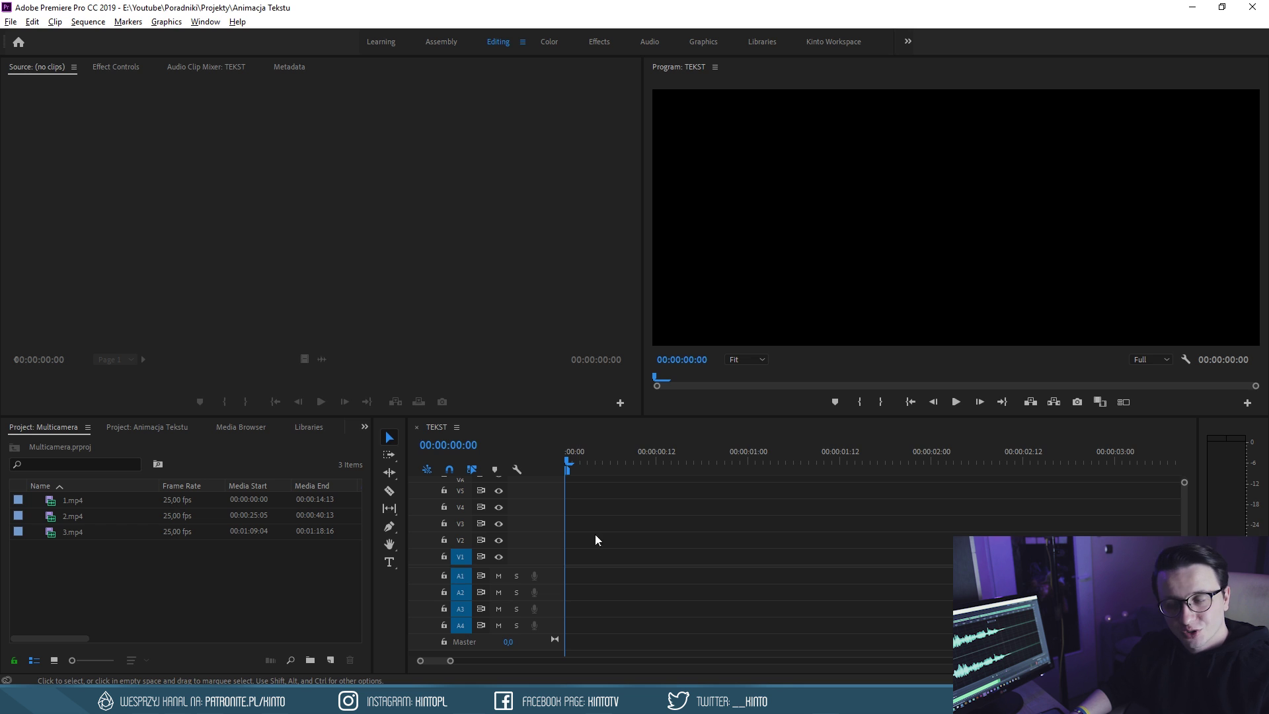
# Type a TUTORIAL text graphic into the TEKST sequence on V1 and select all its text
pyautogui.click(576, 463)
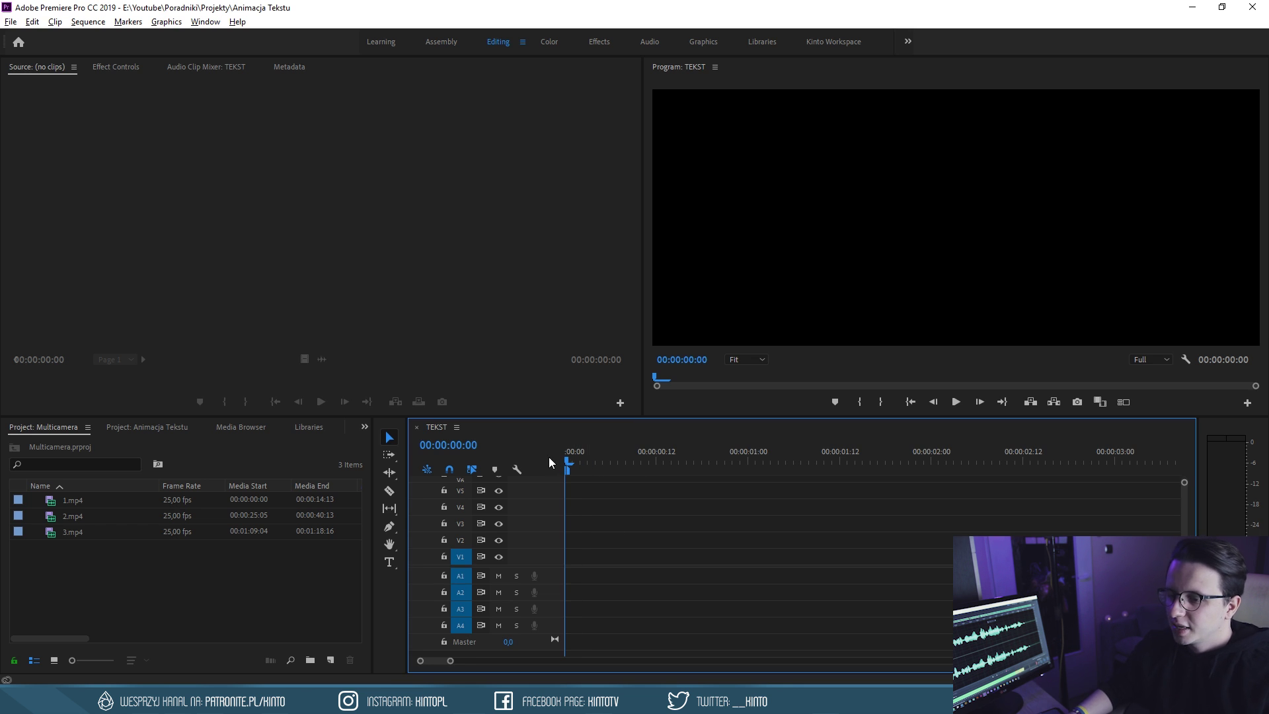
pyautogui.click(389, 562)
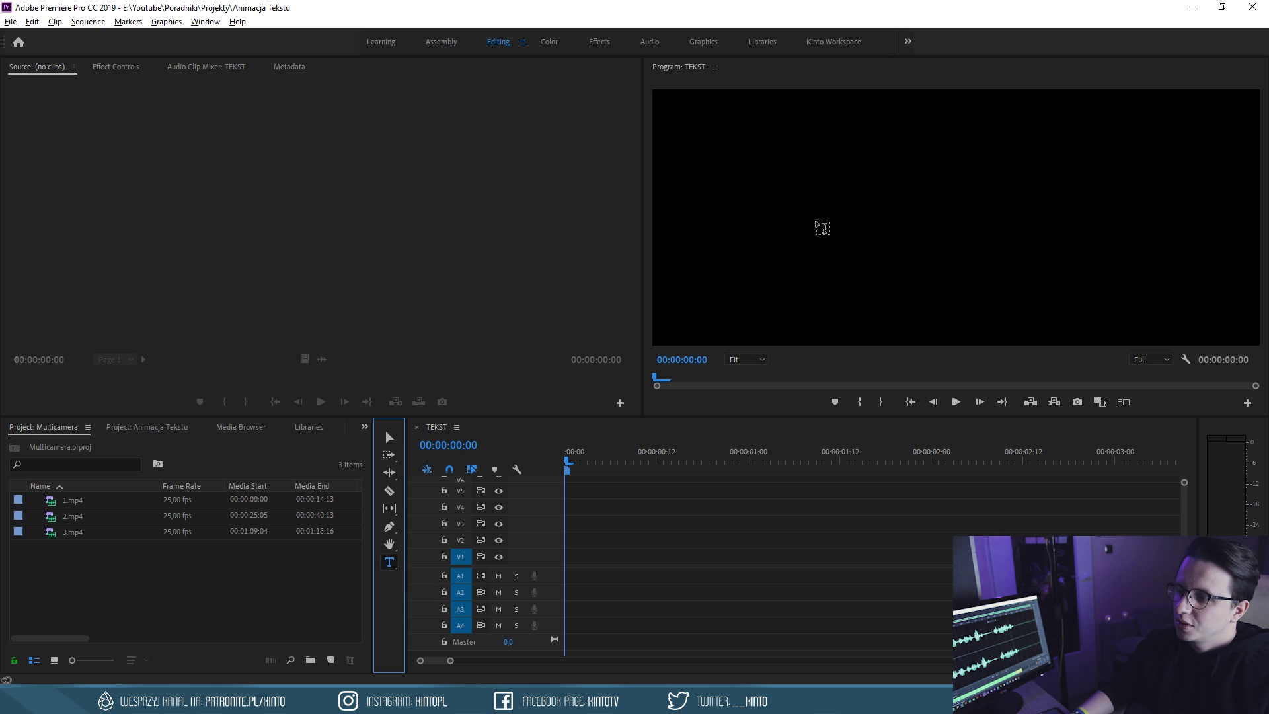
pyautogui.click(818, 220)
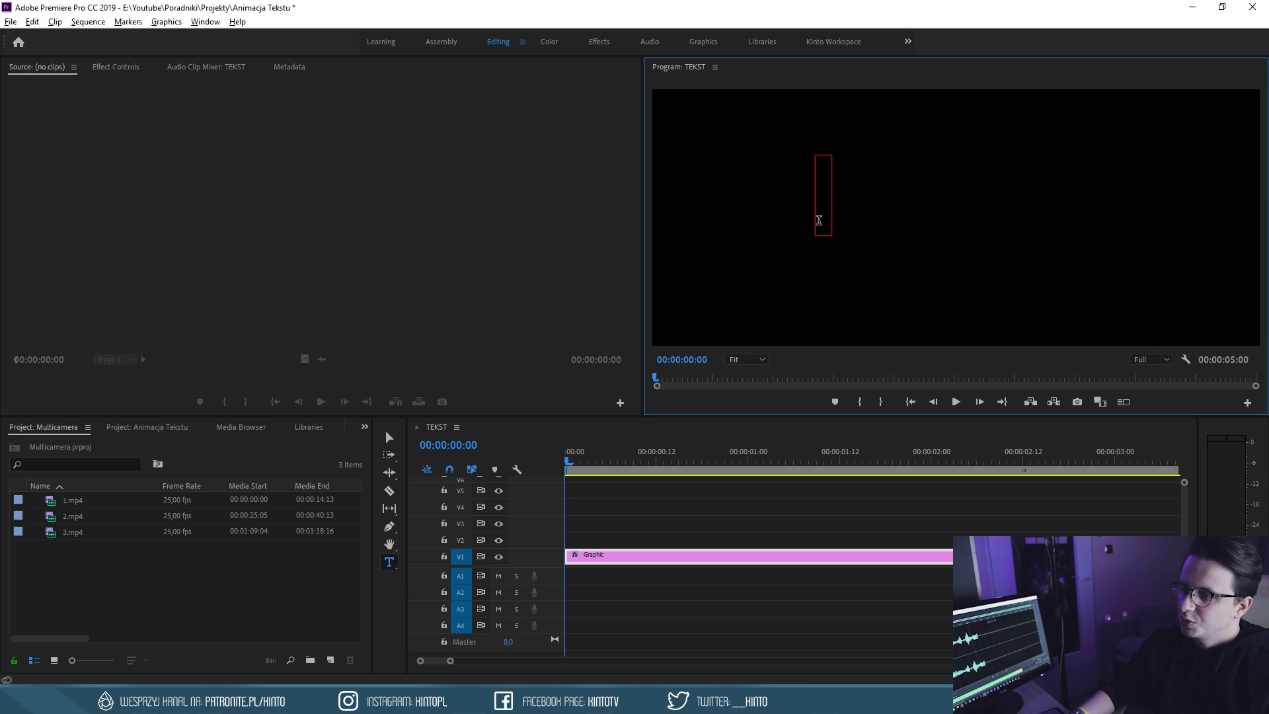
pyautogui.write('TUT')
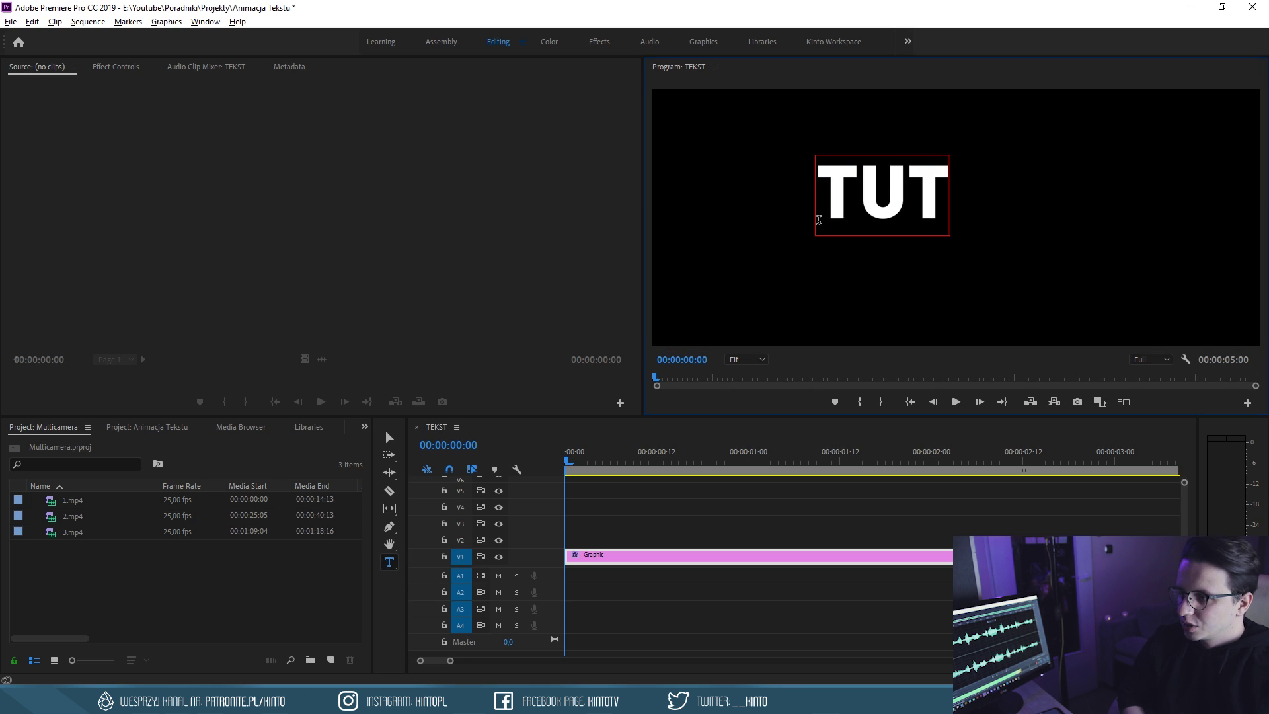
pyautogui.write('ORIAL')
pyautogui.hotkey('ctrl', 'a')
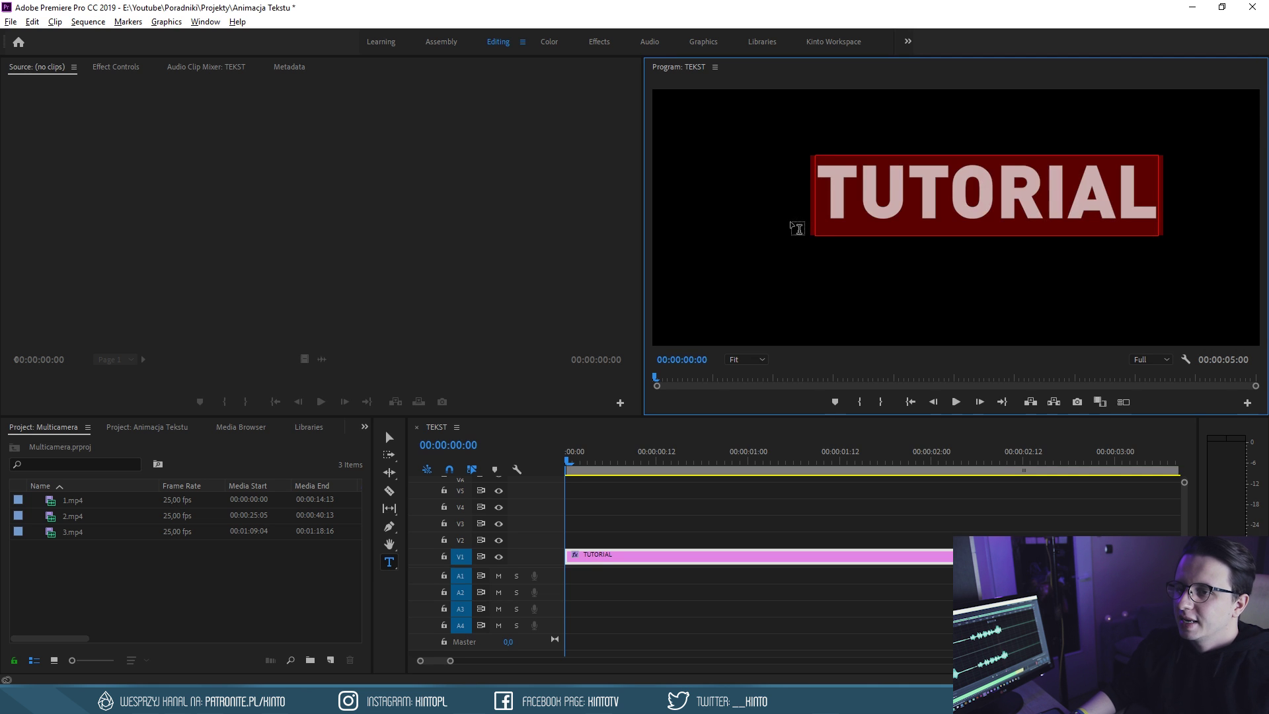
pyautogui.click(205, 21)
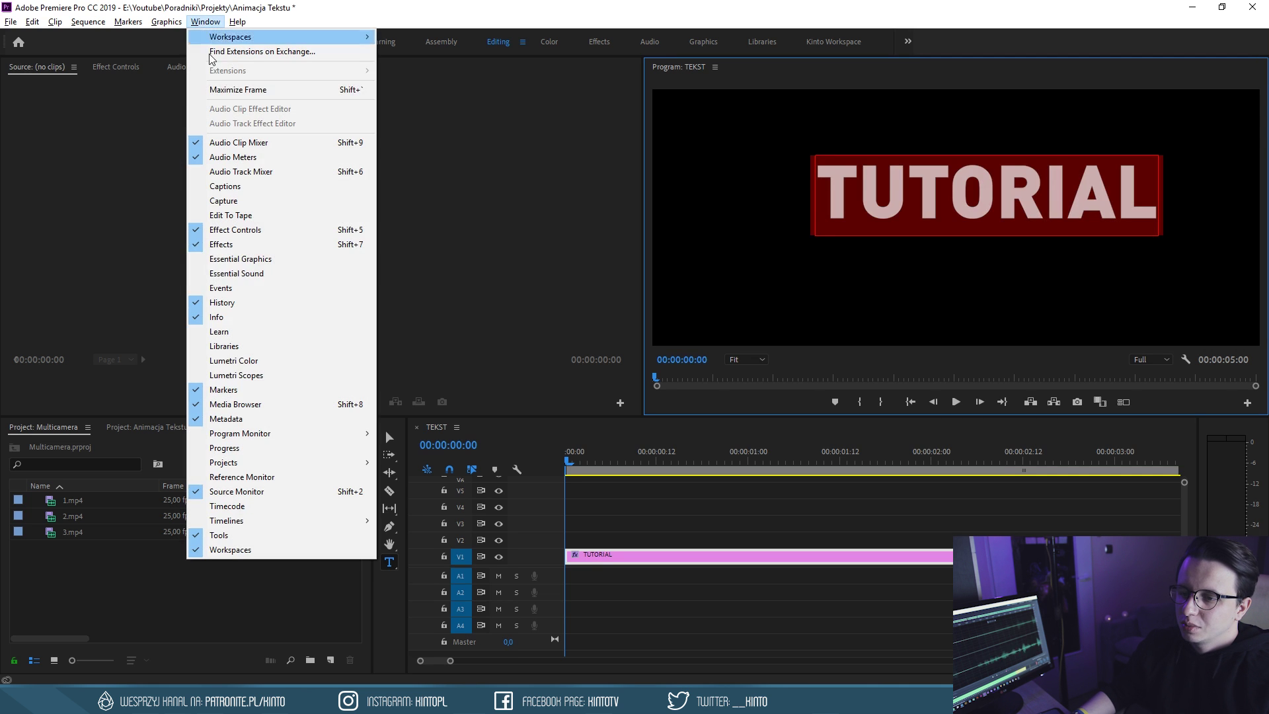
# Dock the Essential Graphics panel and centre the TUTORIAL layer vertically and horizontally
pyautogui.click(249, 265)
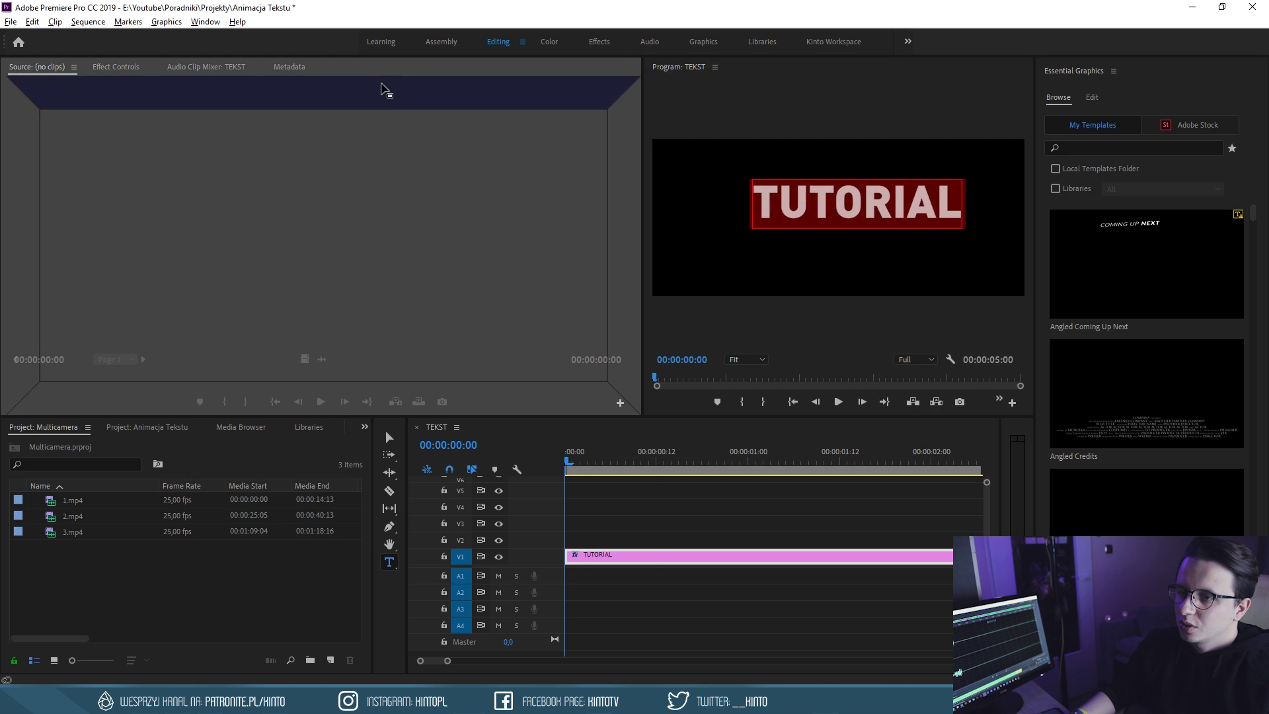
pyautogui.moveTo(1070, 76); pyautogui.dragTo(348, 77)
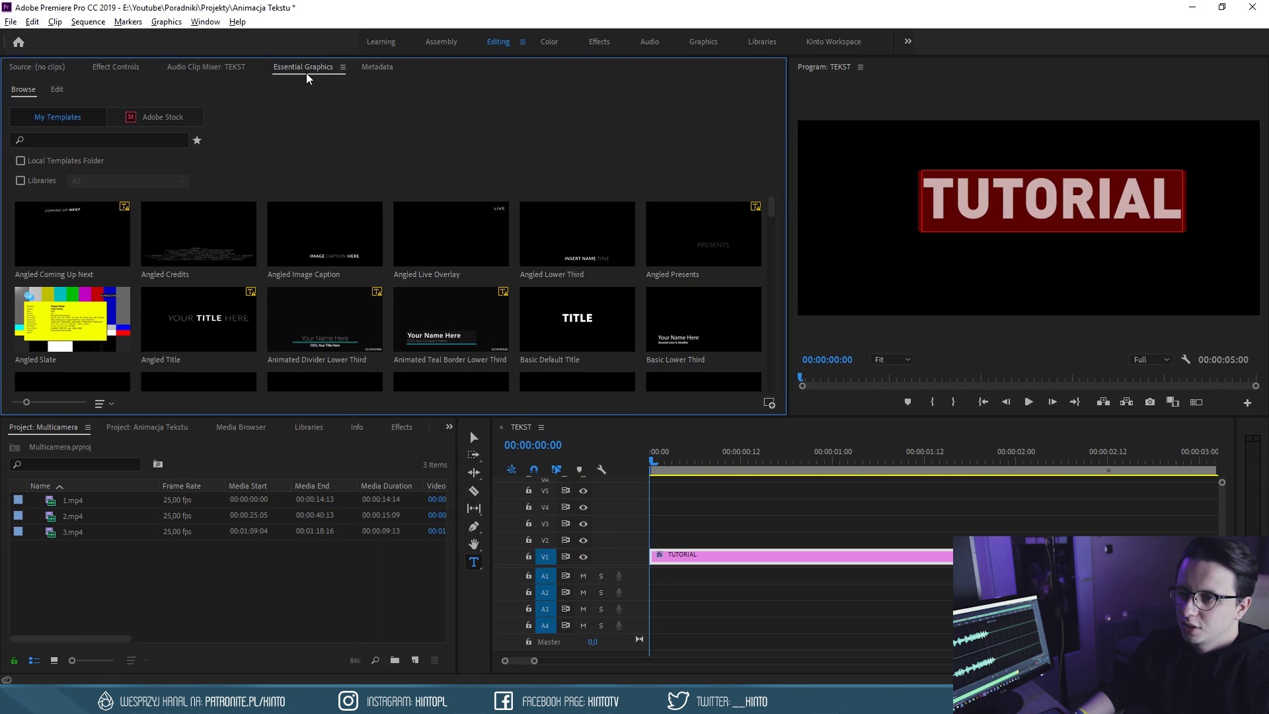
pyautogui.click(57, 90)
pyautogui.click(57, 115)
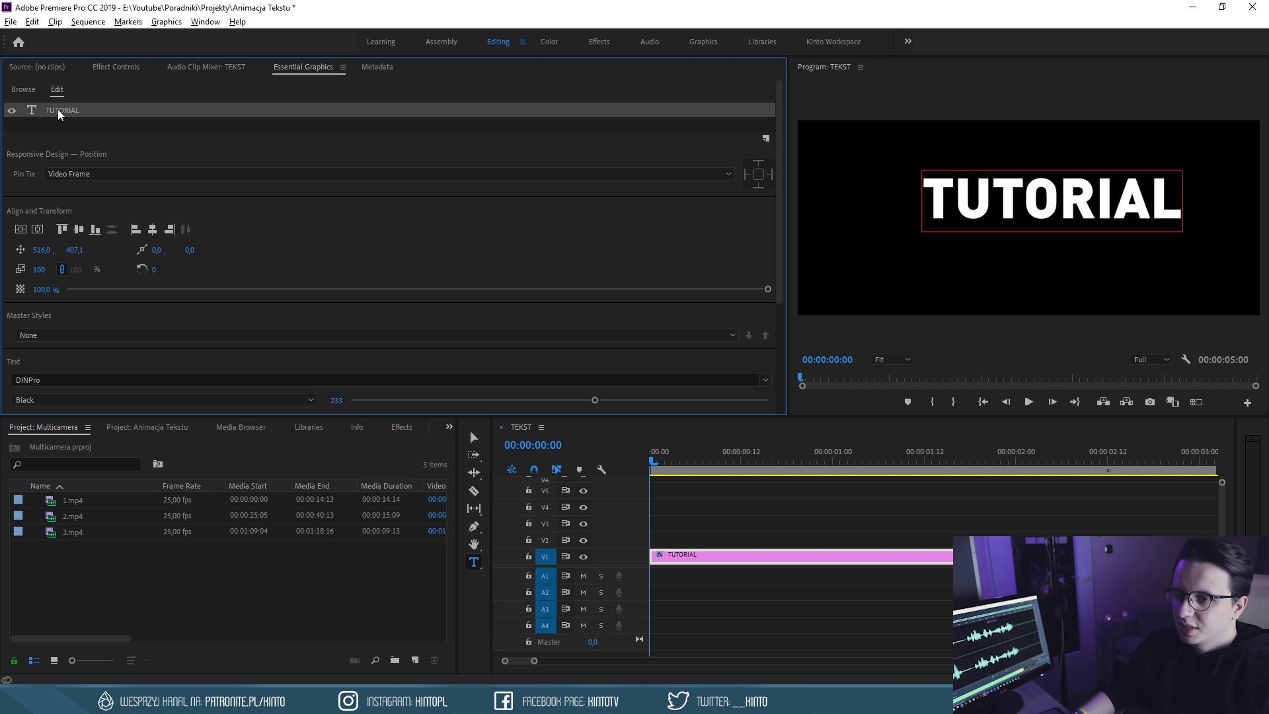
pyautogui.click(78, 230)
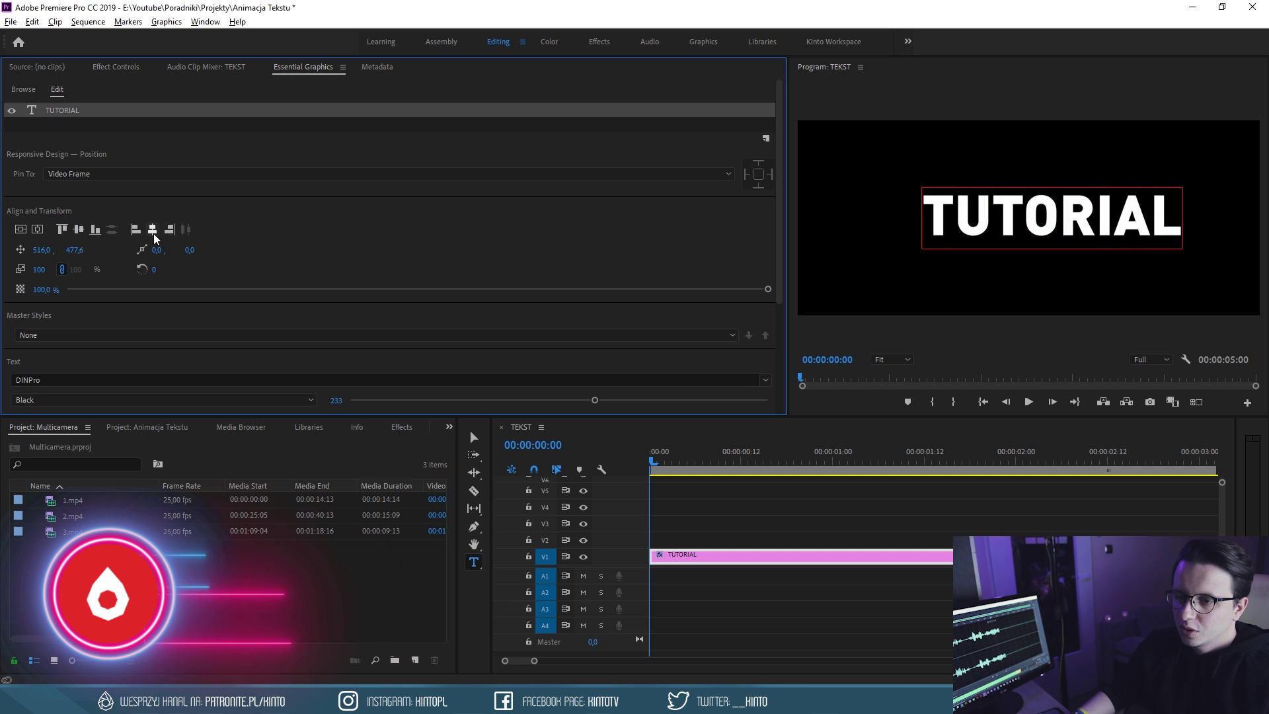
pyautogui.click(152, 229)
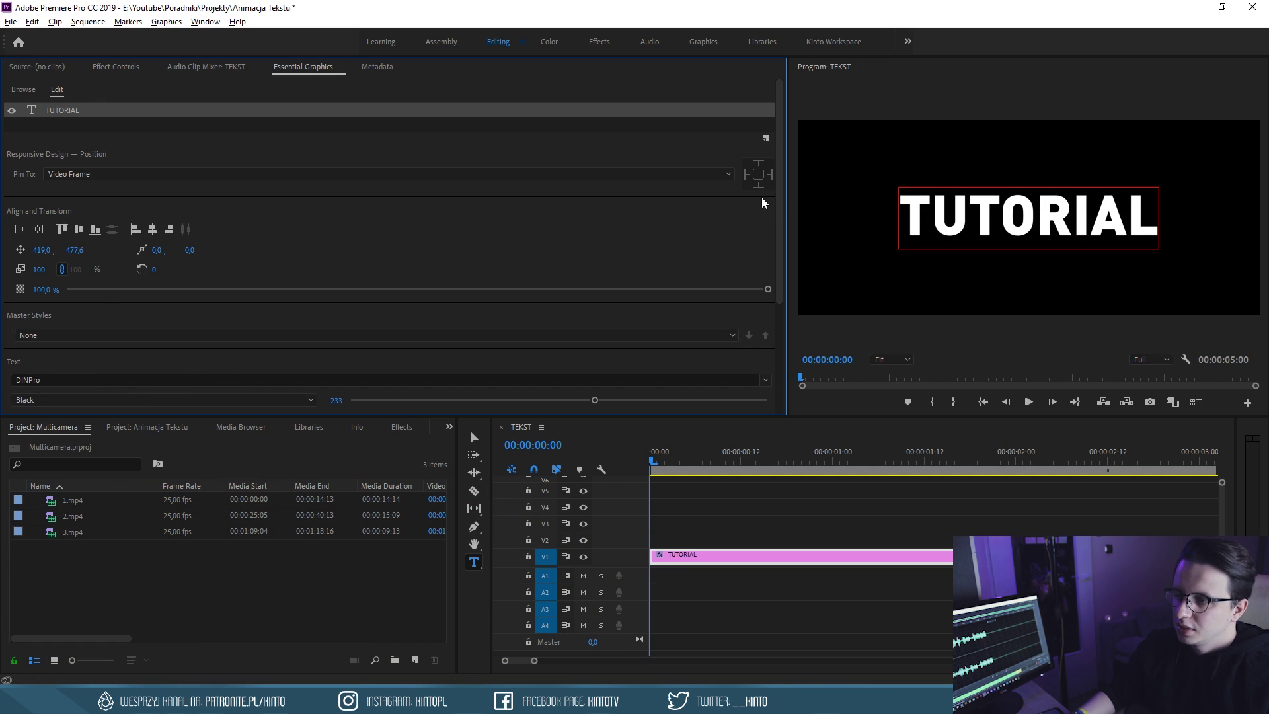
# Deselect the title, zoom out the timeline and move to about one second in
pyautogui.moveTo(779, 192); pyautogui.dragTo(789, 251)
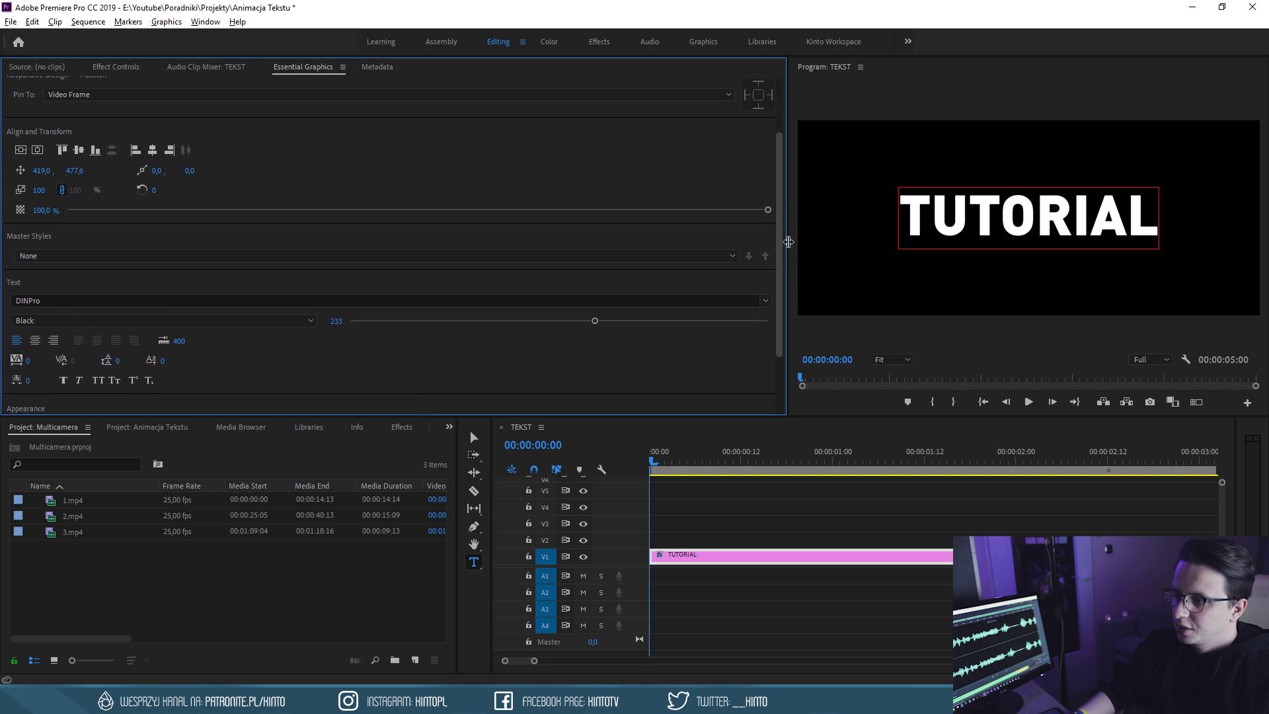
pyautogui.click(708, 524)
pyautogui.press('-')
pyautogui.moveTo(851, 465)
pyautogui.mouseDown()
pyautogui.moveTo(788, 466)
pyautogui.moveTo(1054, 459)
pyautogui.moveTo(1035, 463)
pyautogui.mouseUp()
# Mark an out point at three seconds and preview the TUTORIAL title from the start
pyautogui.press('v')
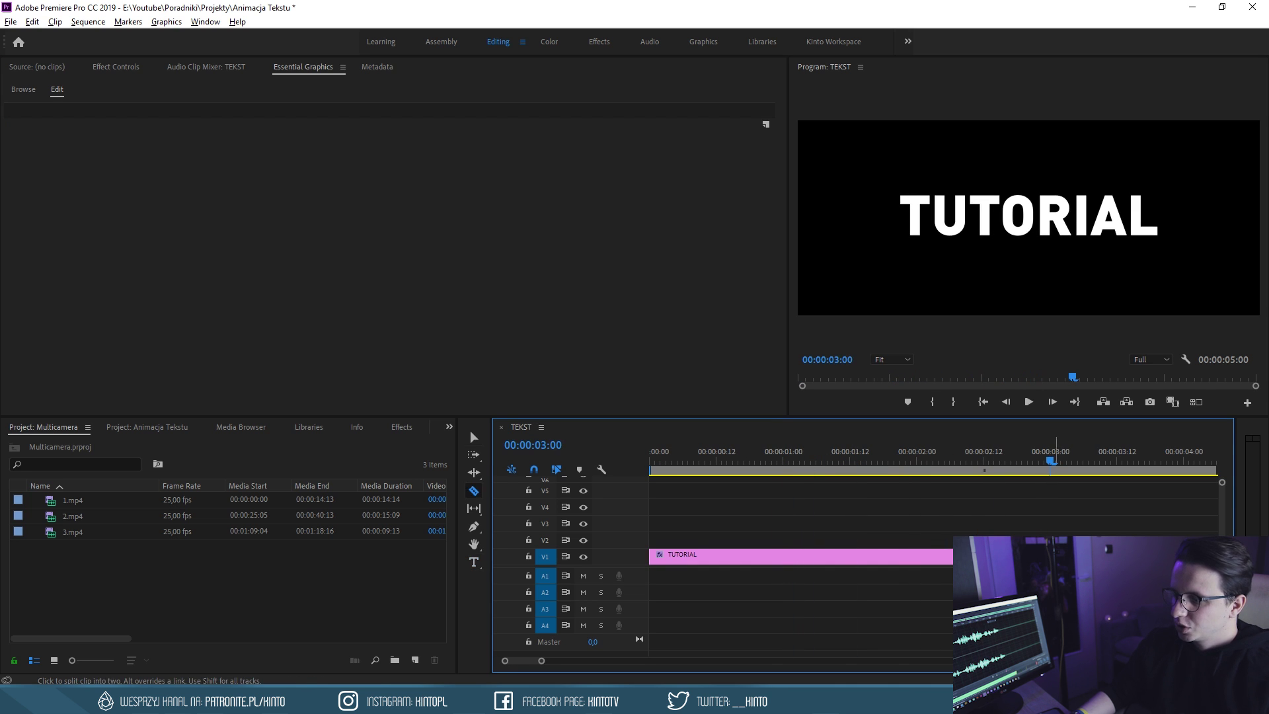
pyautogui.press('o')
pyautogui.press('space')
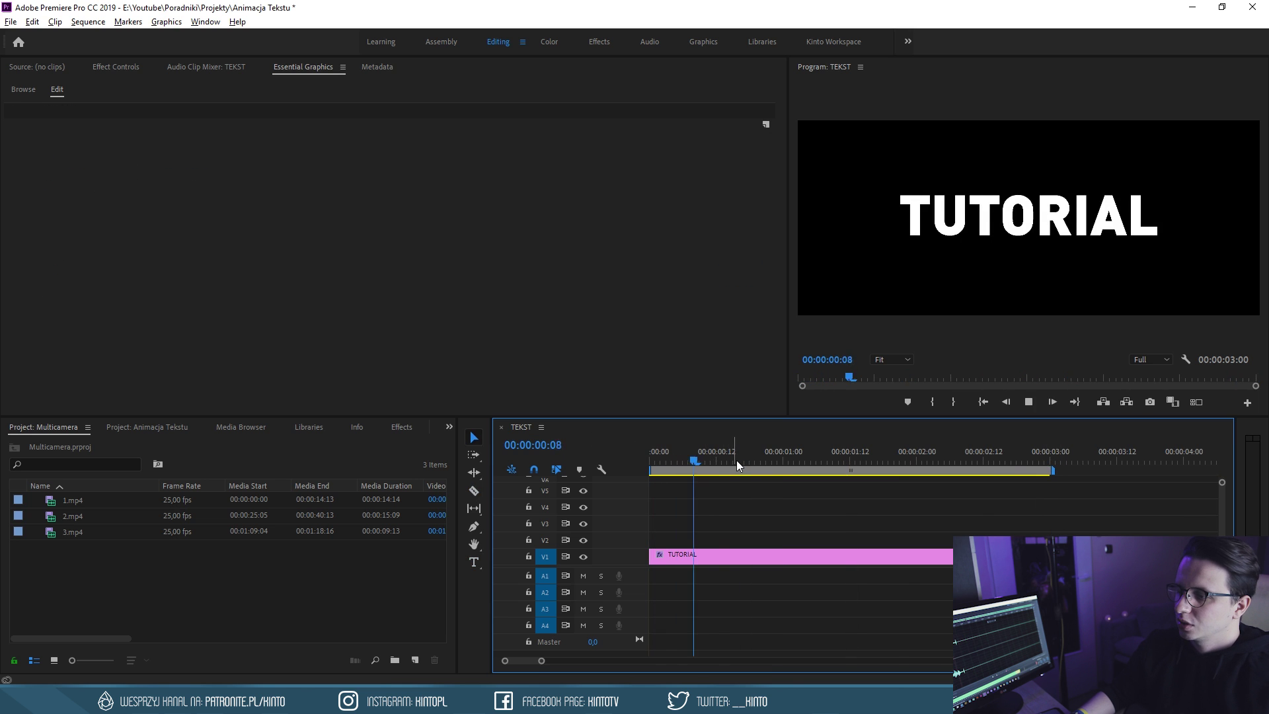
pyautogui.click(735, 460)
pyautogui.press('-')
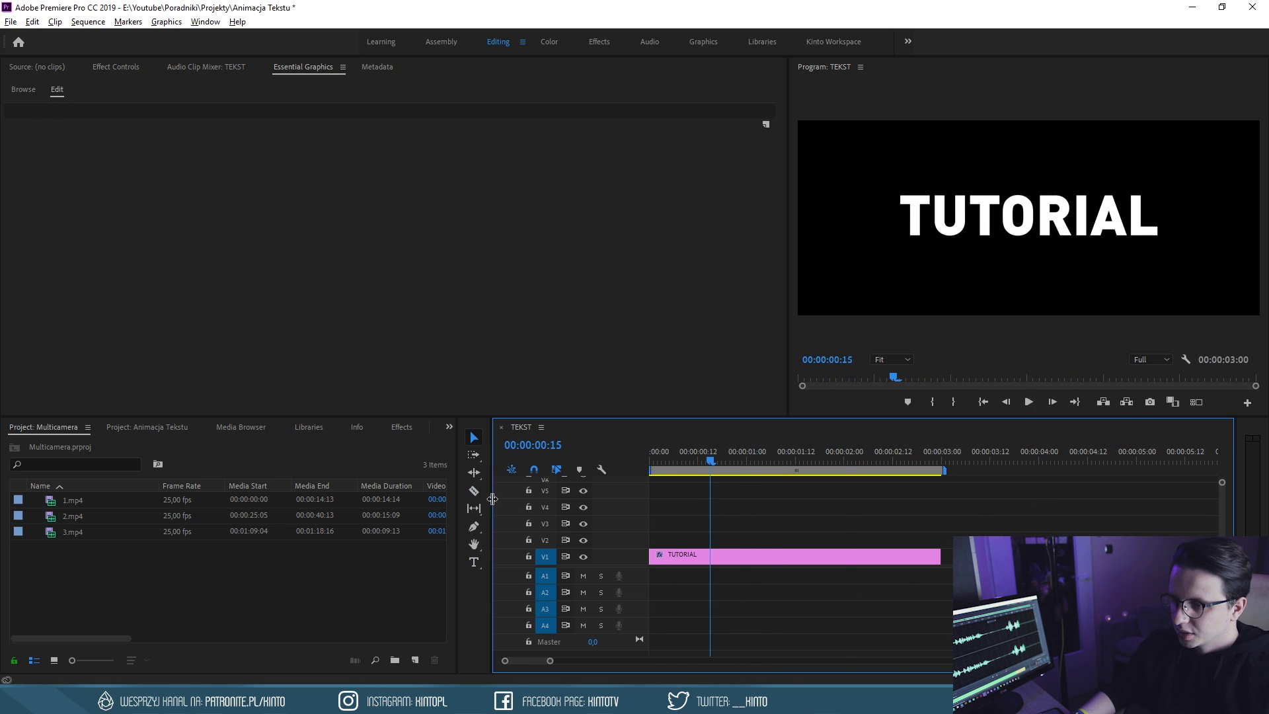
# Enlarge the timeline, scrub the opening frames, and widen the Project panel
pyautogui.moveTo(458, 489); pyautogui.dragTo(209, 496)
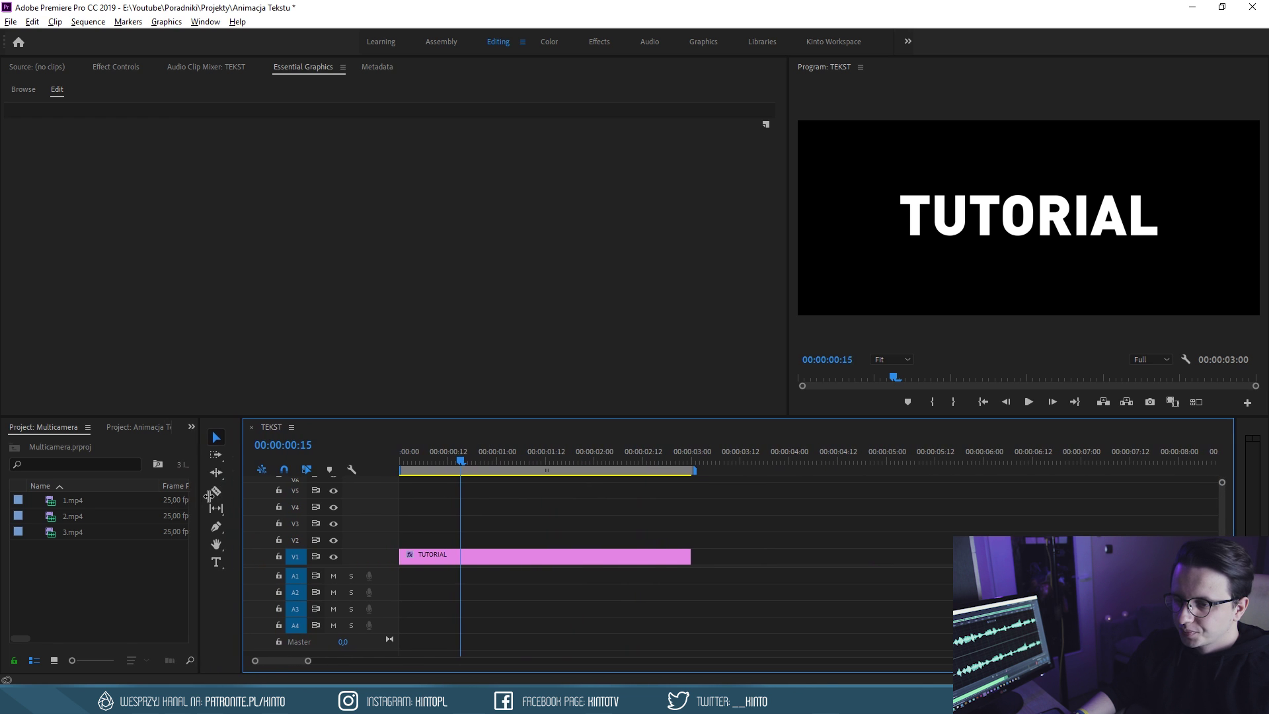
pyautogui.moveTo(442, 458)
pyautogui.mouseDown()
pyautogui.moveTo(471, 456)
pyautogui.moveTo(436, 456)
pyautogui.mouseUp()
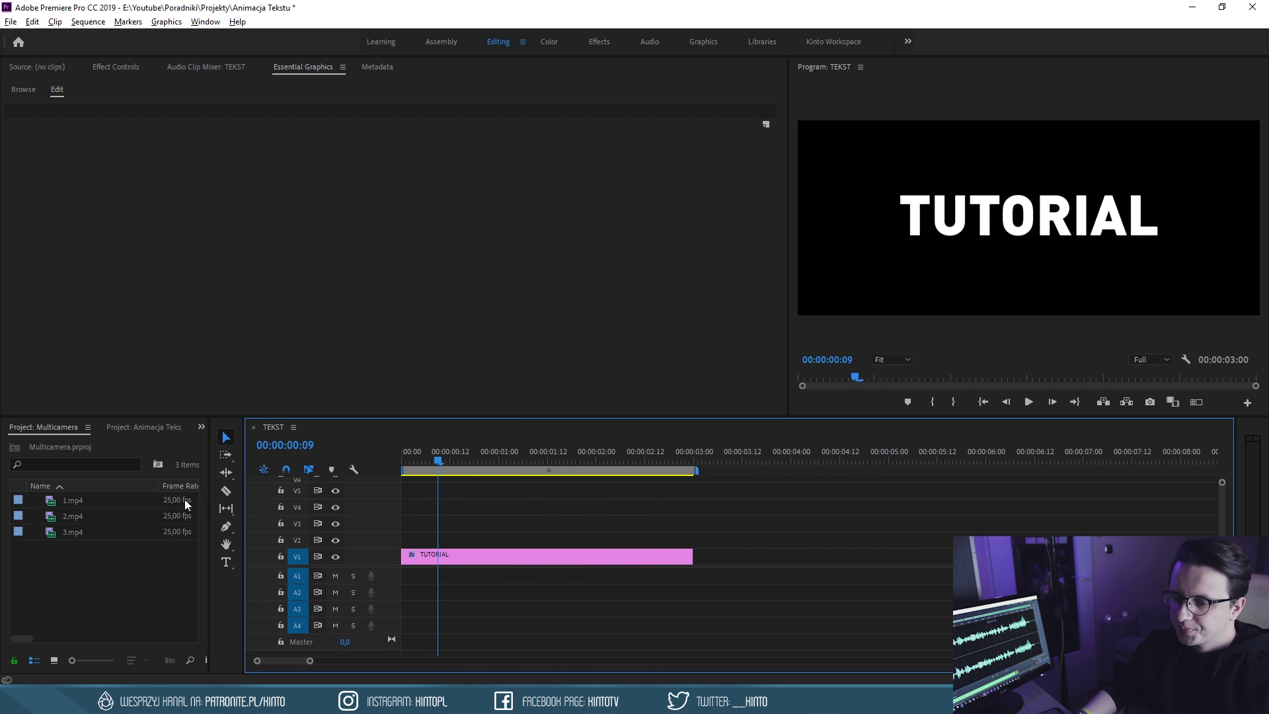
pyautogui.moveTo(210, 609); pyautogui.dragTo(230, 608)
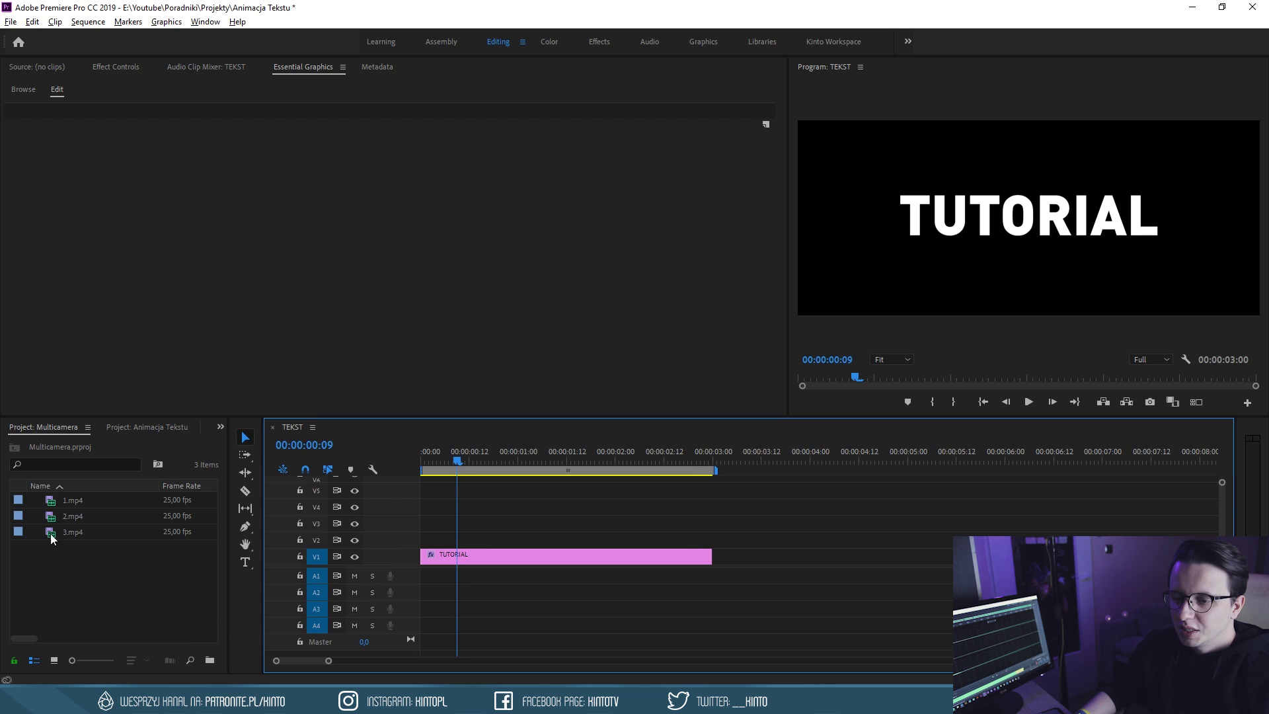
# Create a new 1920×810 color matte from the Project panel
pyautogui.rightClick(79, 559)
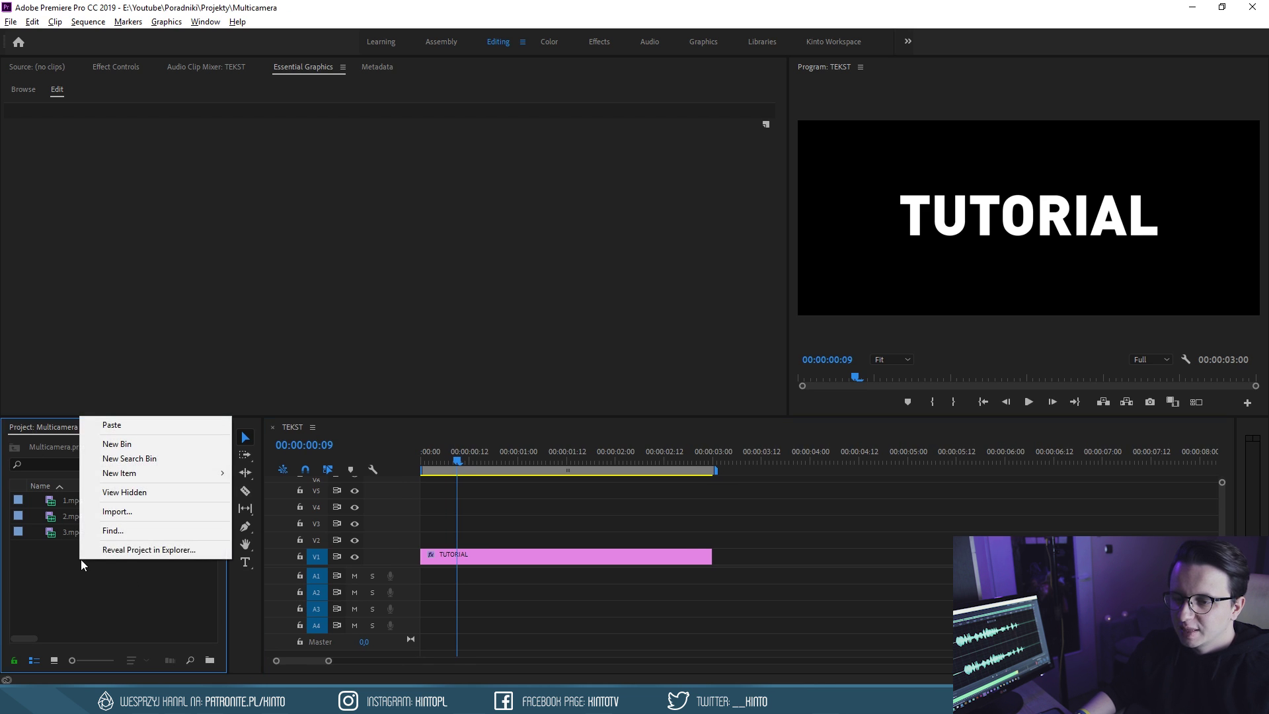
pyautogui.moveTo(137, 472)
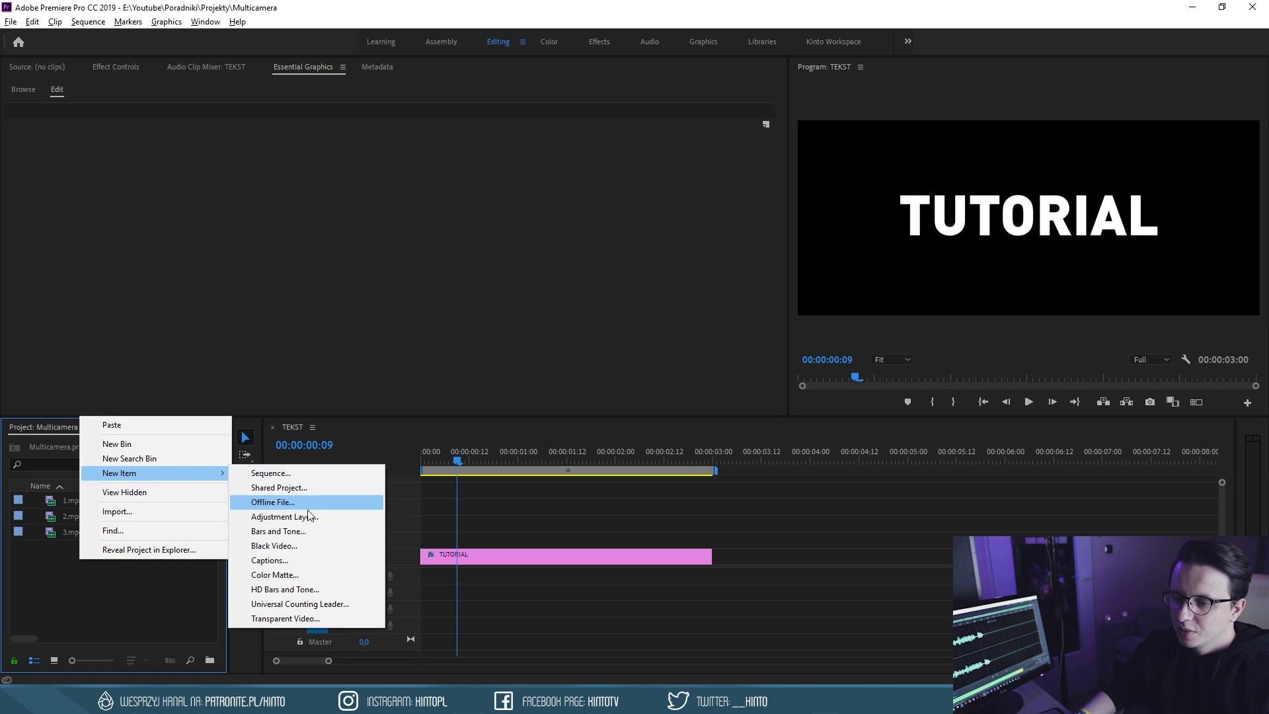
pyautogui.click(298, 575)
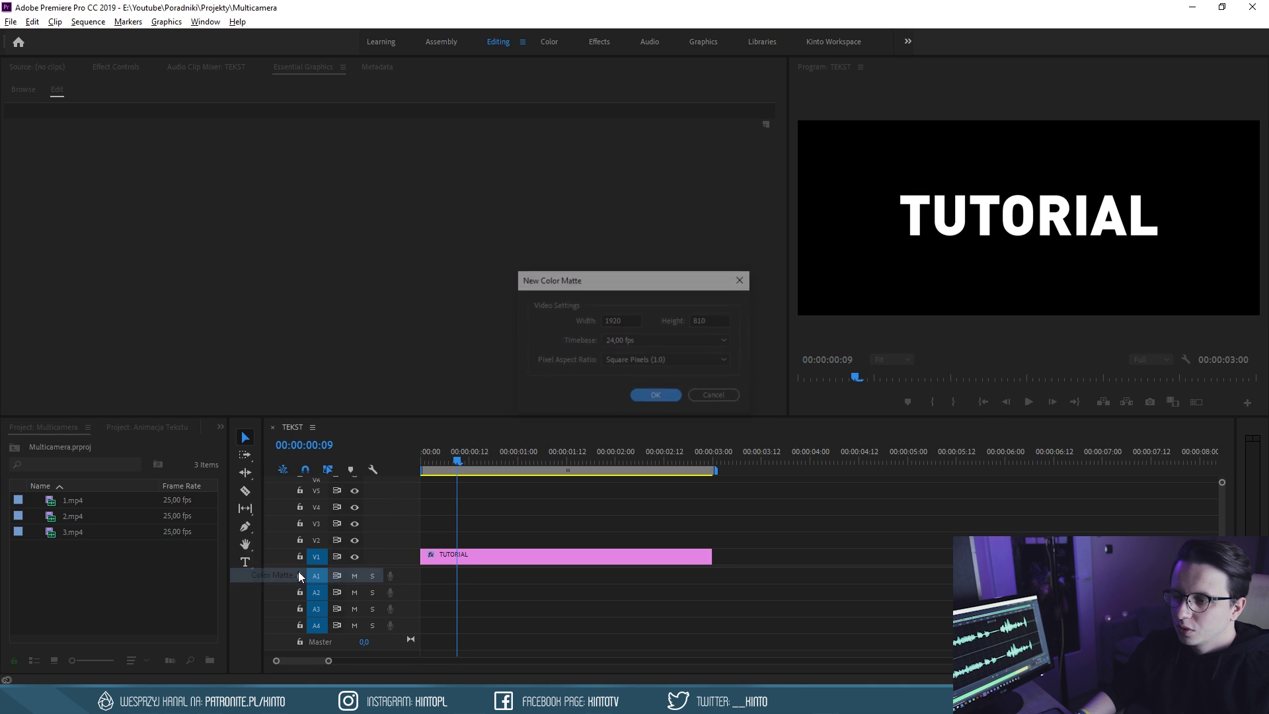
pyautogui.click(651, 396)
# Colour the matte teal 009C9A and name it Matte Ciecie
pyautogui.moveTo(530, 334); pyautogui.dragTo(431, 528)
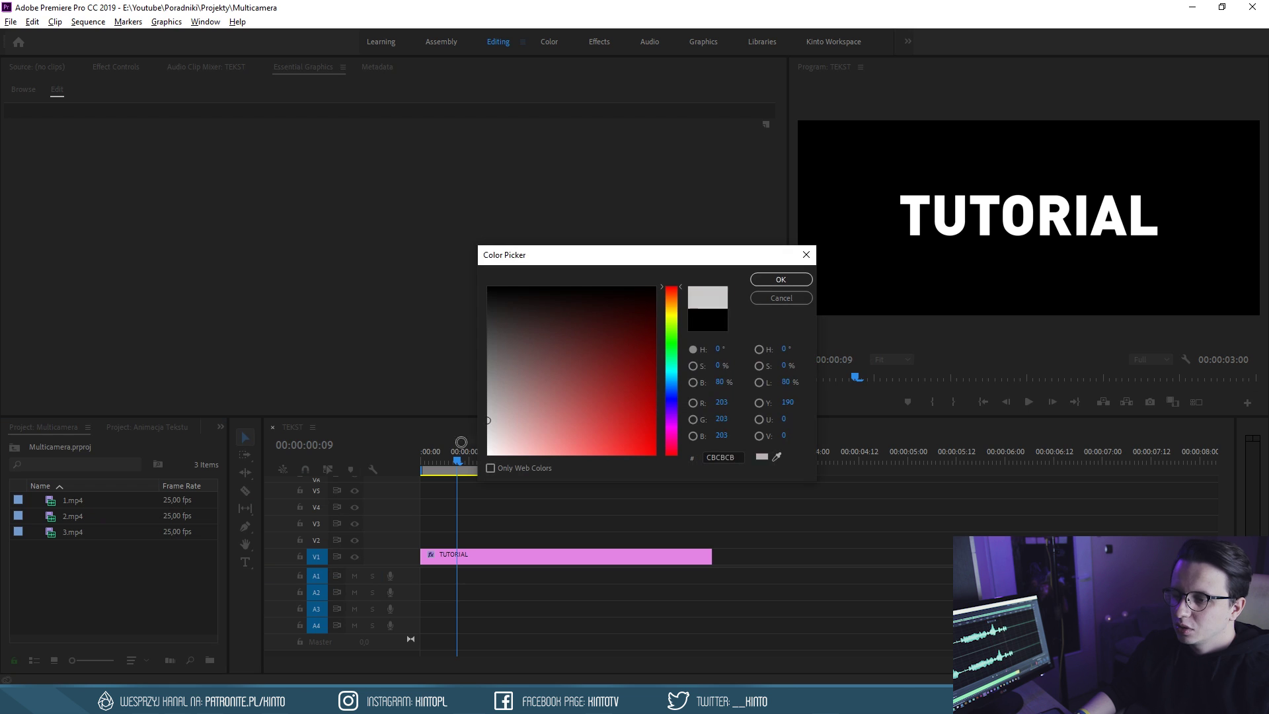
pyautogui.click(654, 390)
pyautogui.click(670, 370)
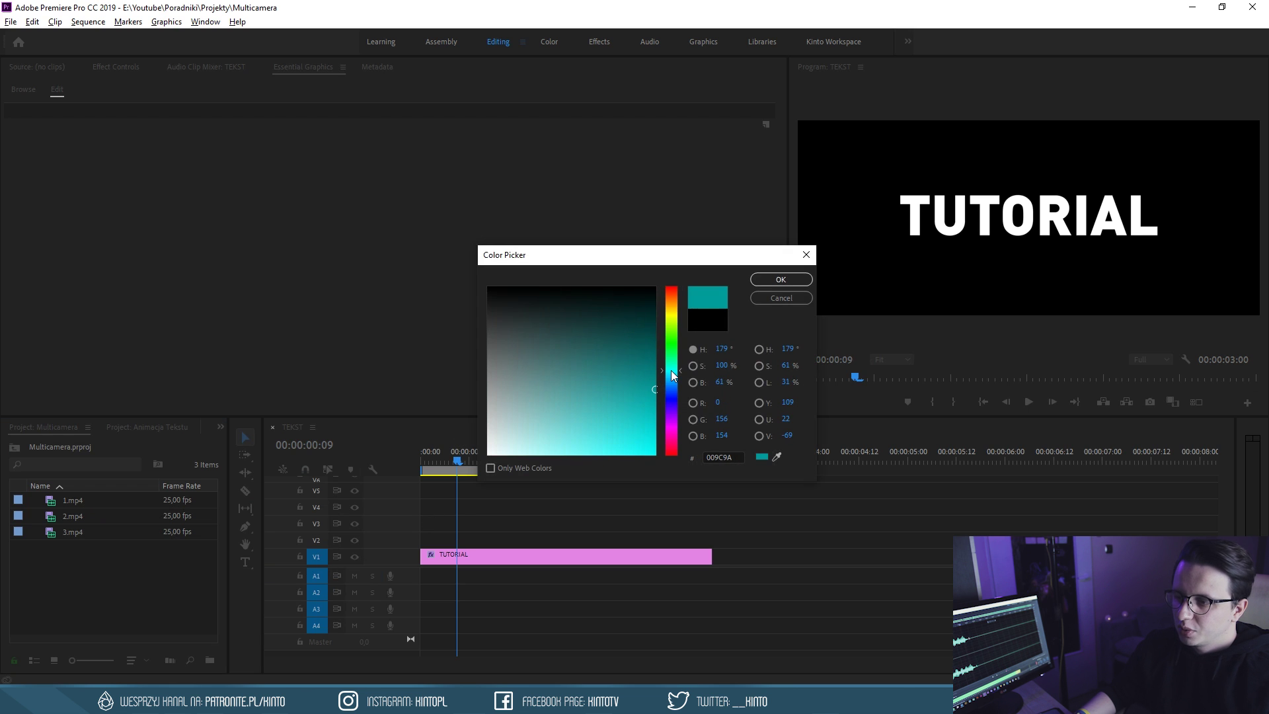
pyautogui.click(780, 280)
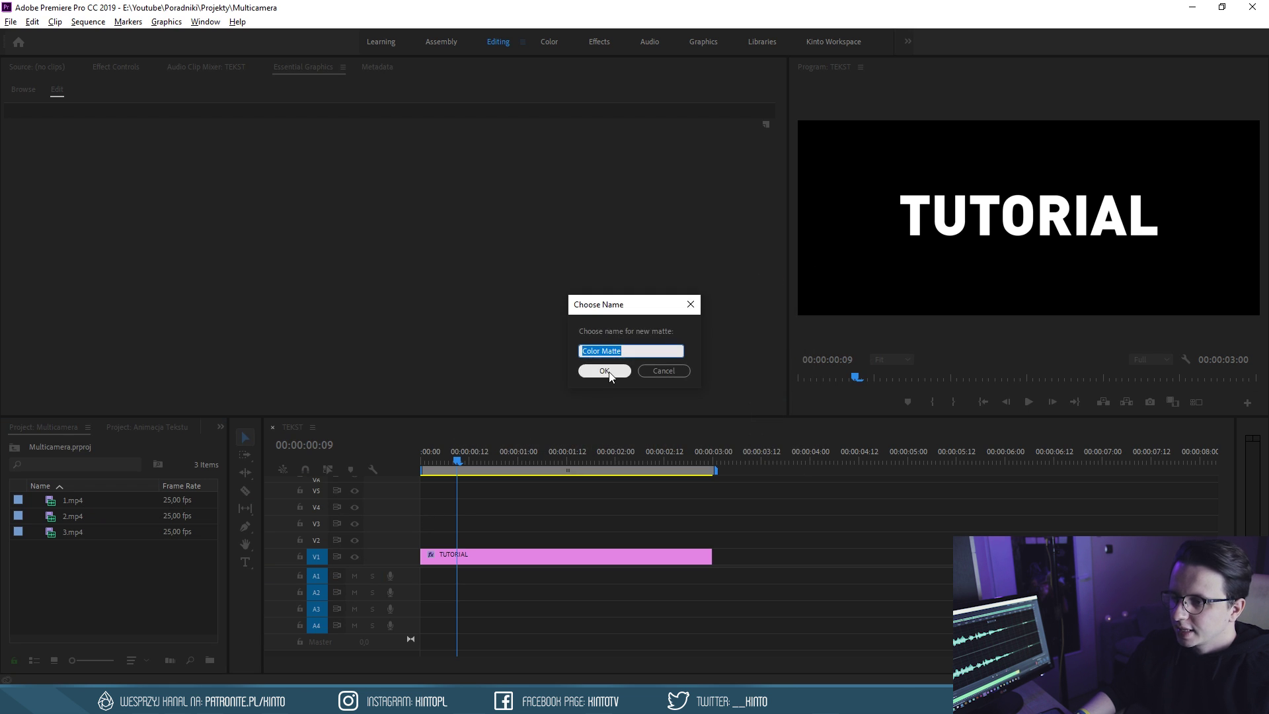
pyautogui.write('M')
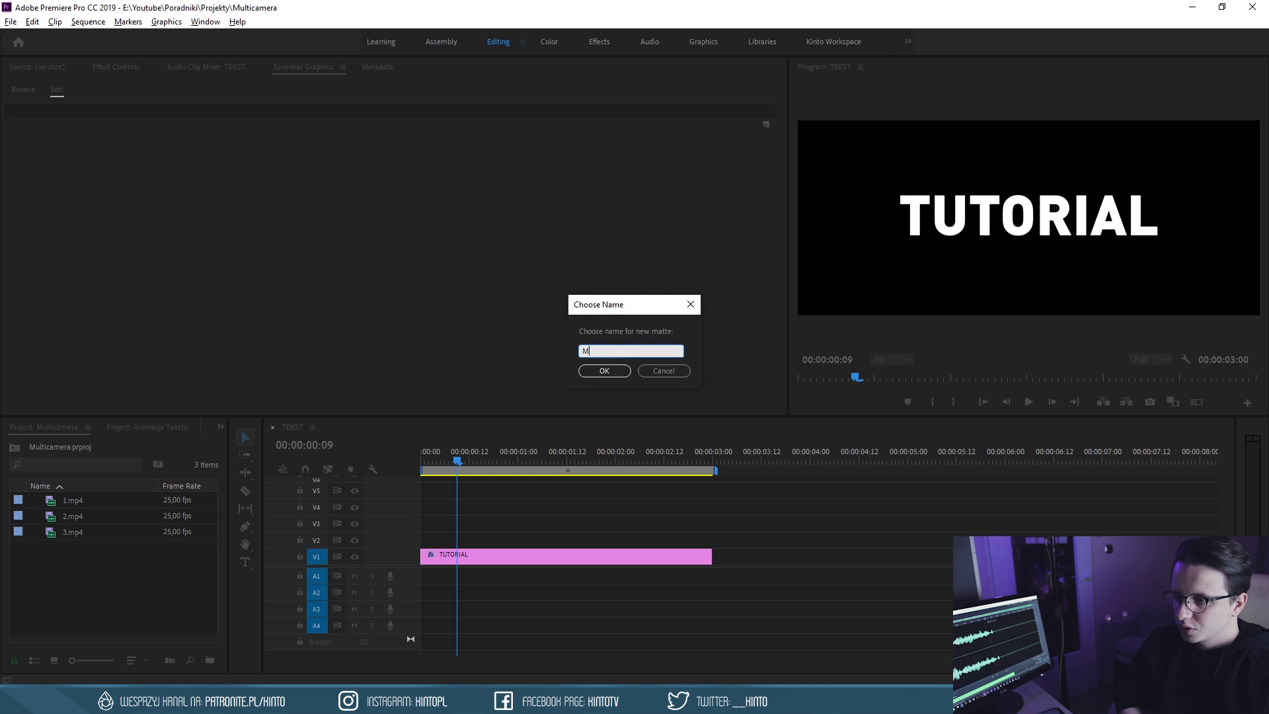
pyautogui.write('atte Cie')
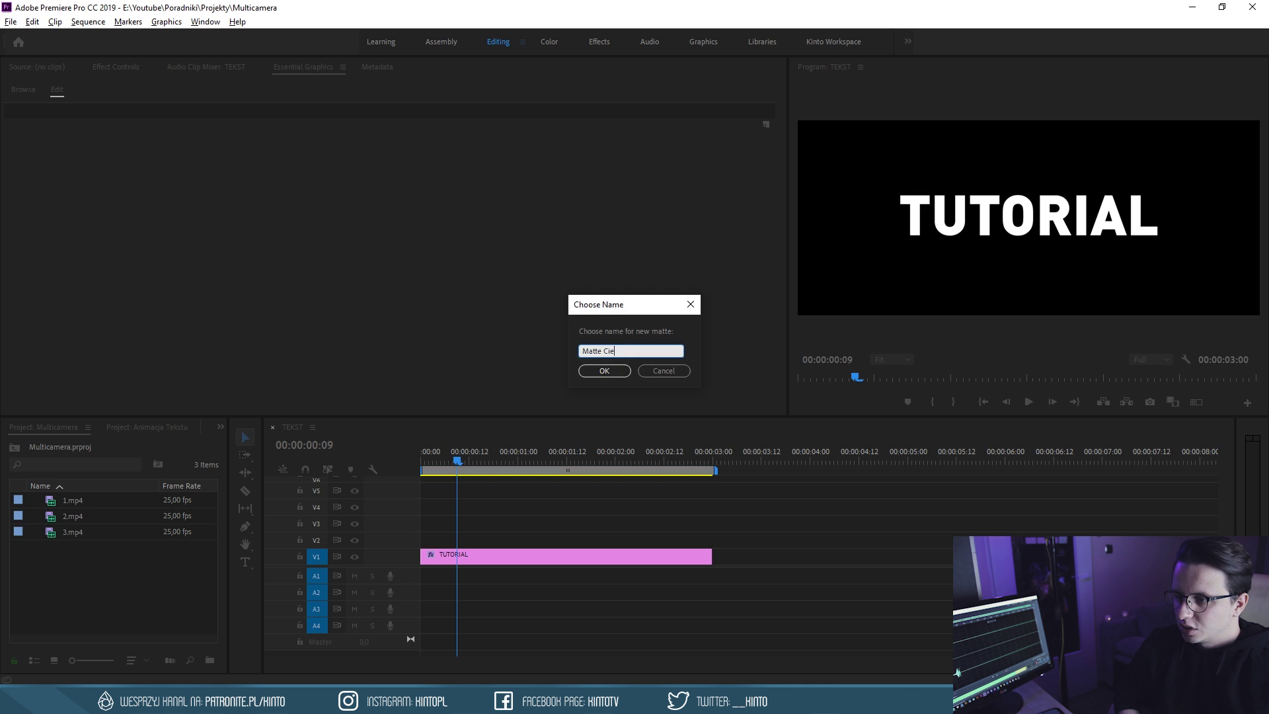
pyautogui.write('e')
pyautogui.press('Return')
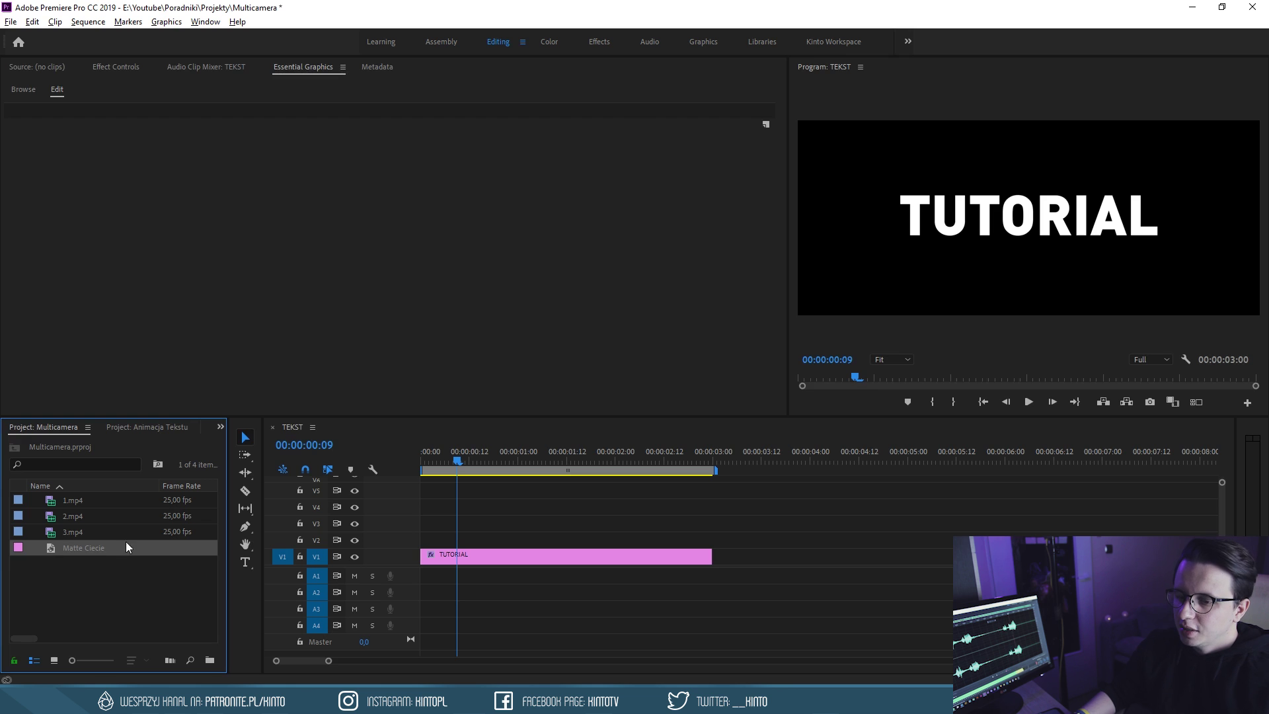
# Place Matte Ciecie on V2 and trim it to end at 03:00 with TUTORIAL
pyautogui.moveTo(126, 547); pyautogui.dragTo(430, 540)
pyautogui.press('c')
pyautogui.click(720, 541)
pyautogui.press('v')
pyautogui.click(737, 540)
pyautogui.press('Delete')
# At 00:00:01:19, toggle the V2 matte track off and on to compare with TUTORIAL
pyautogui.click(595, 456)
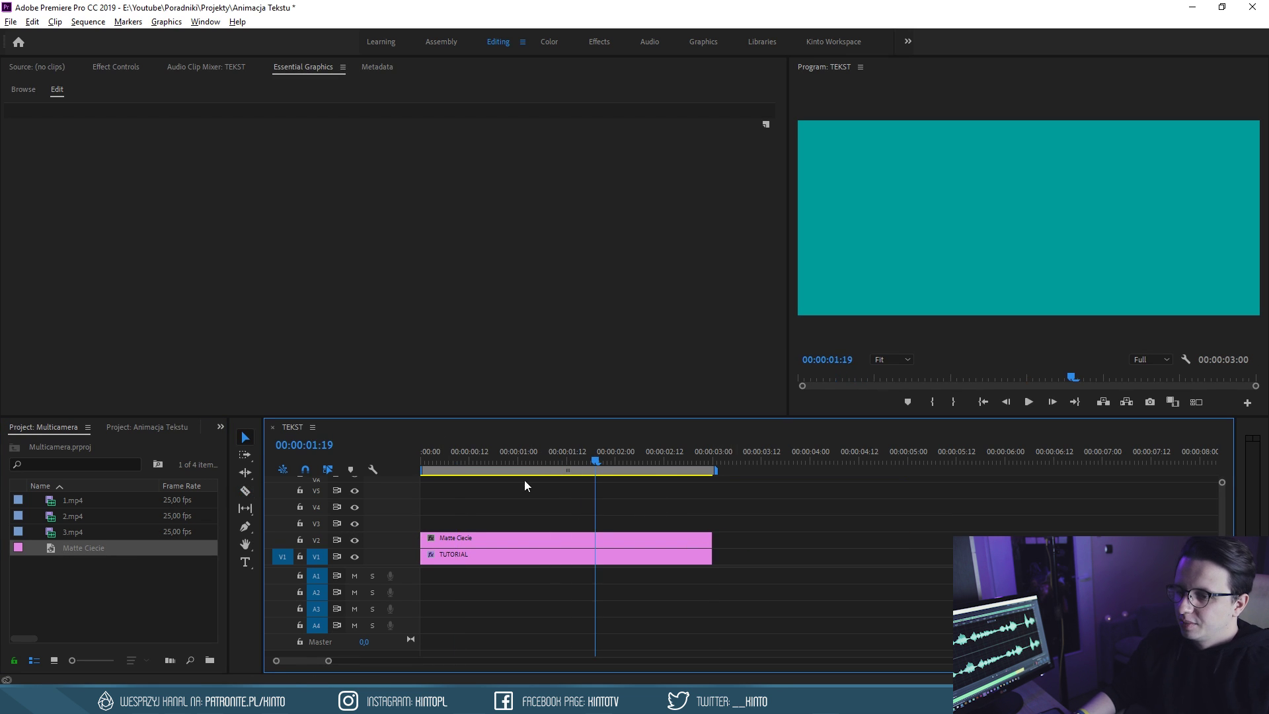
pyautogui.click(354, 540)
pyautogui.click(354, 539)
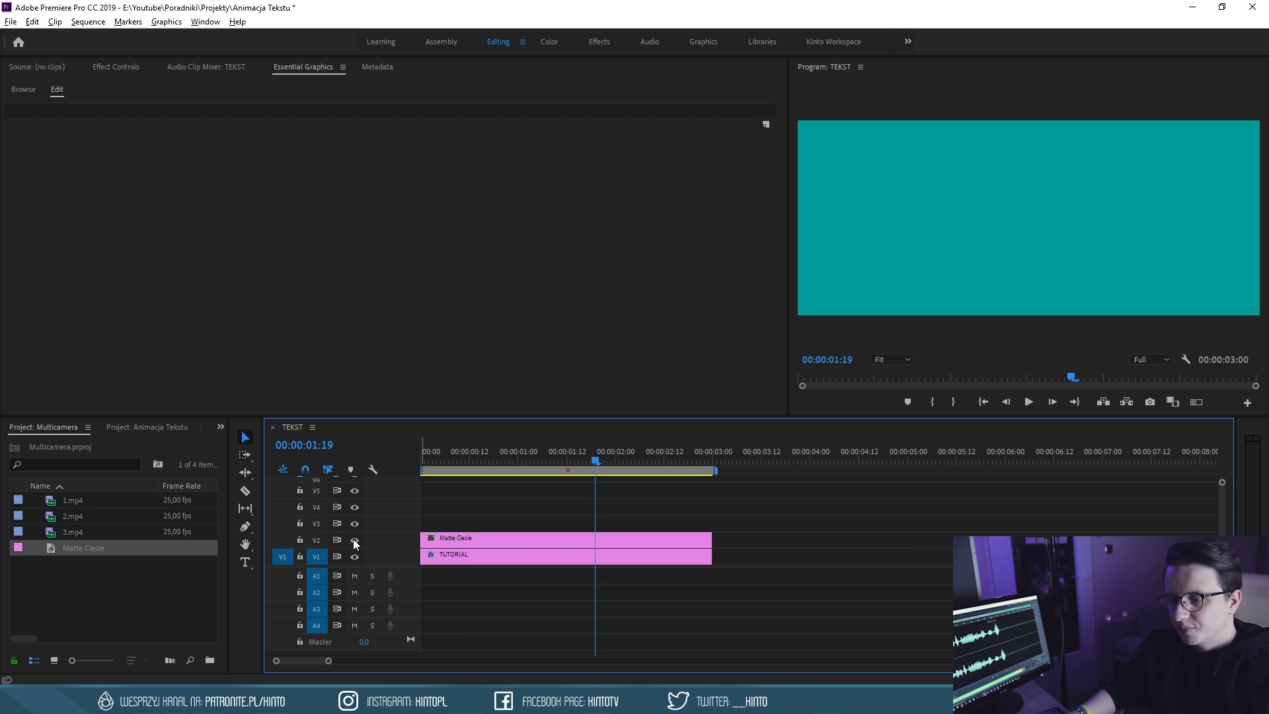
pyautogui.click(354, 541)
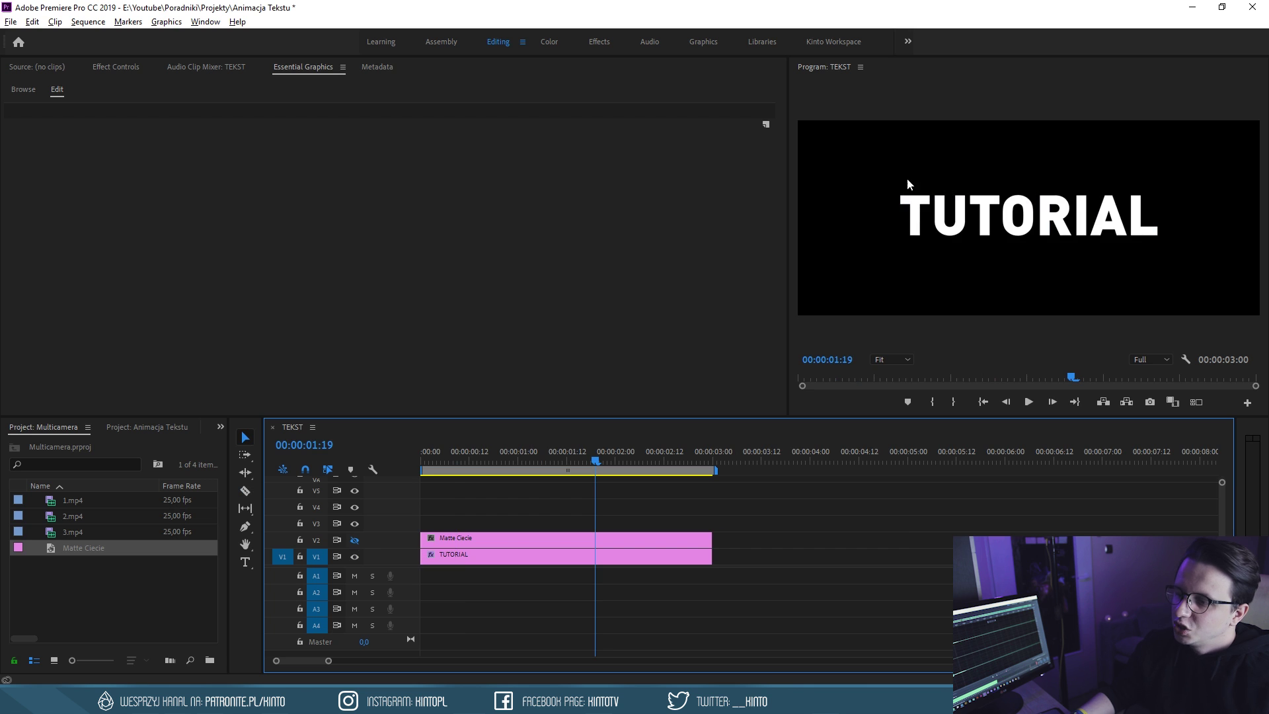
pyautogui.click(355, 540)
# Duplicate the TUTORIAL clip onto V3 above the matte and check its visibility
pyautogui.moveTo(456, 557); pyautogui.dragTo(458, 523)
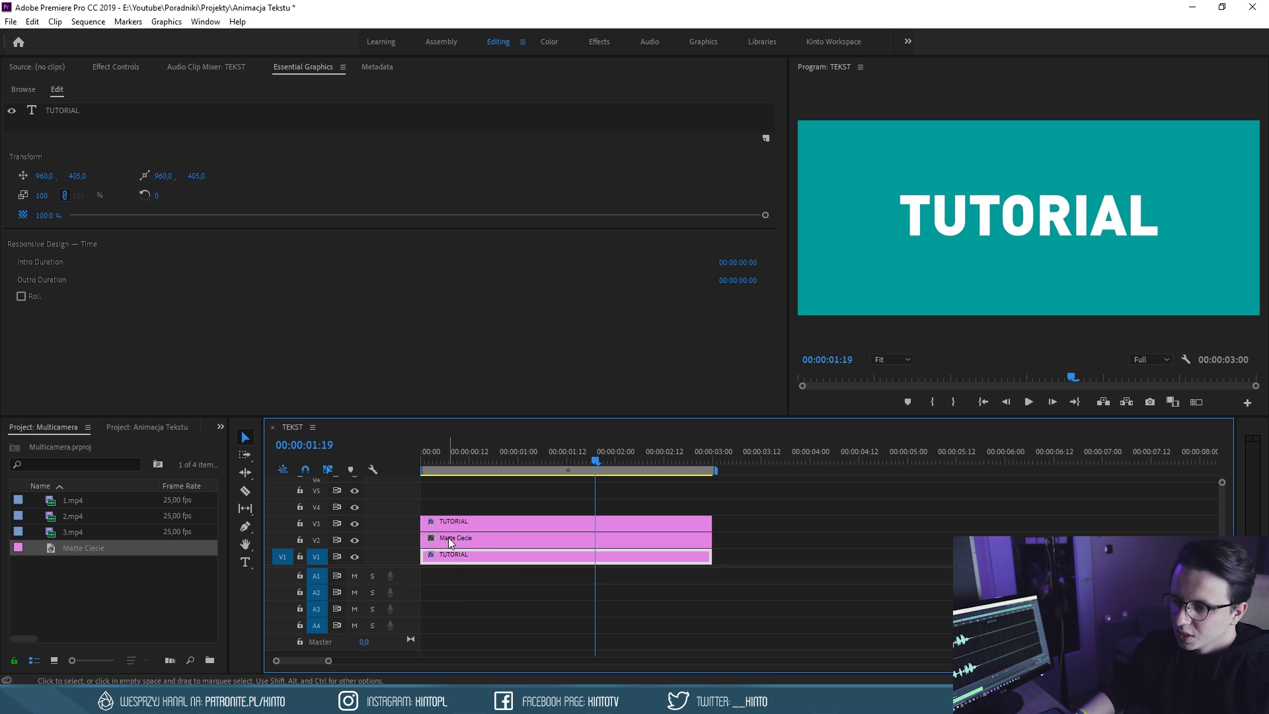
pyautogui.click(359, 523)
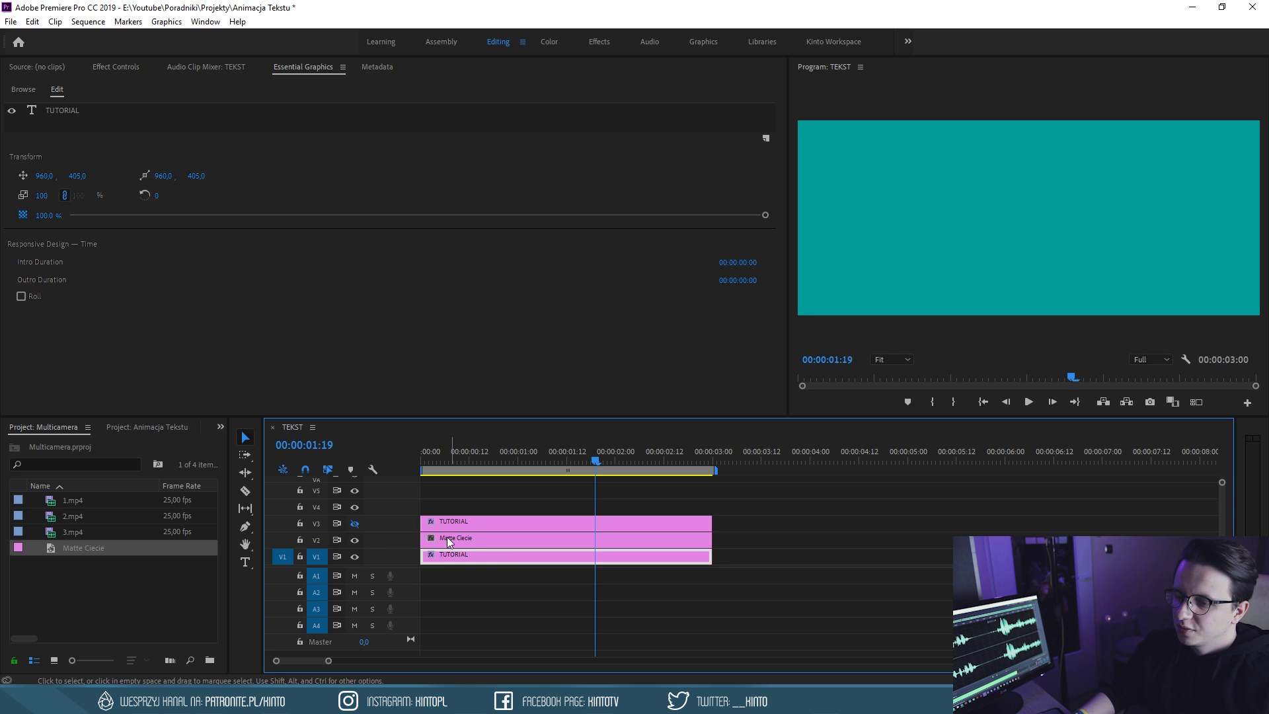
pyautogui.click(354, 522)
pyautogui.click(475, 540)
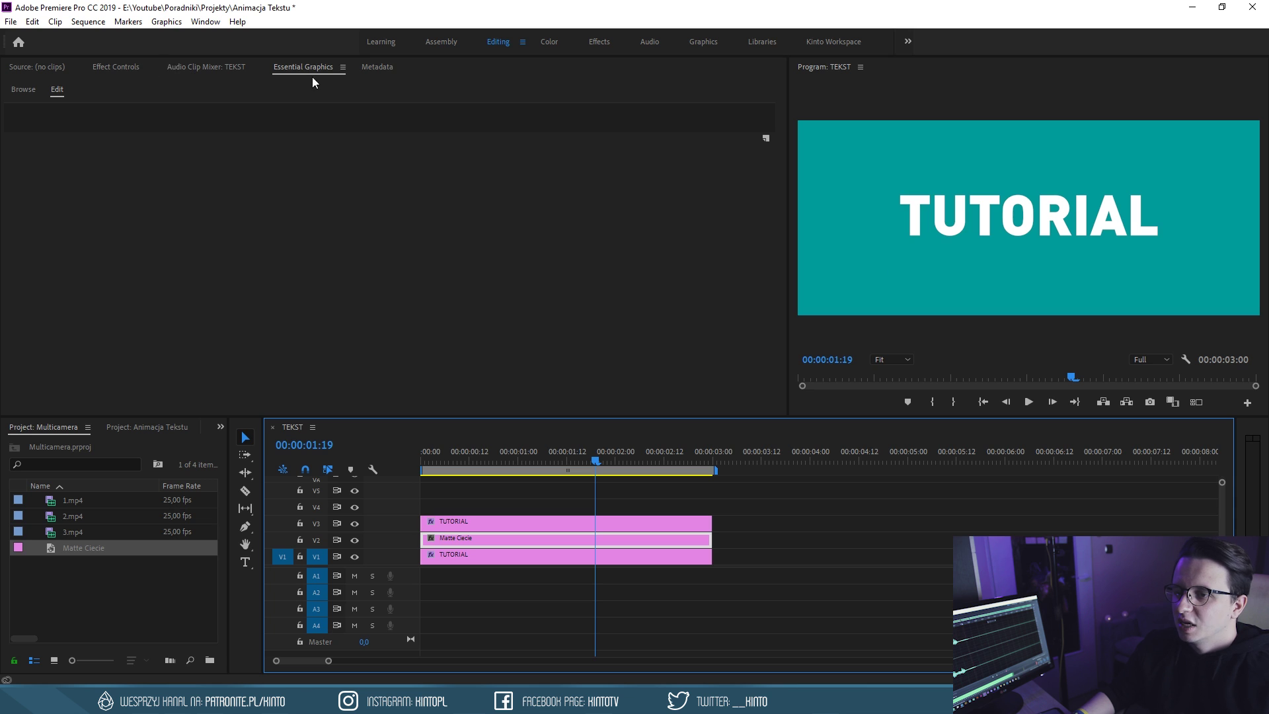
# Set the V2 matte's Position Y to 0 in Effect Controls and copy it onto V4
pyautogui.click(115, 67)
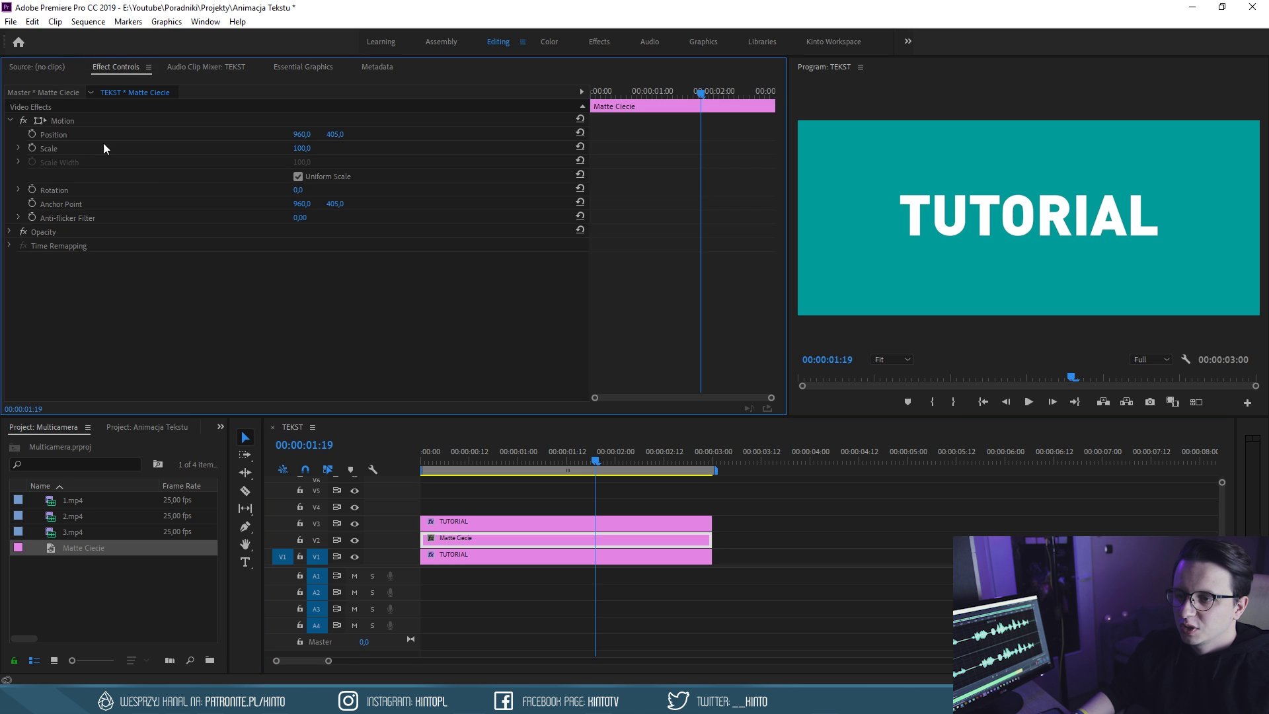
pyautogui.moveTo(335, 134); pyautogui.dragTo(463, 134)
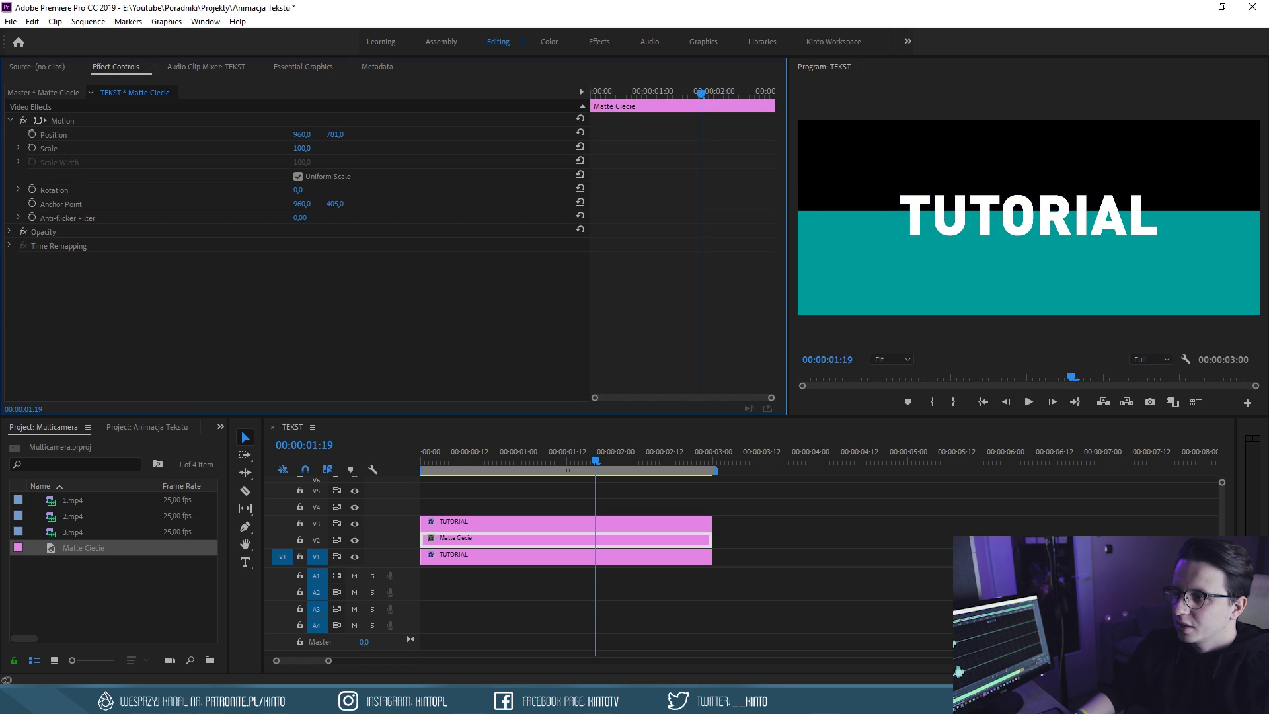
pyautogui.moveTo(335, 134); pyautogui.dragTo(353, 134)
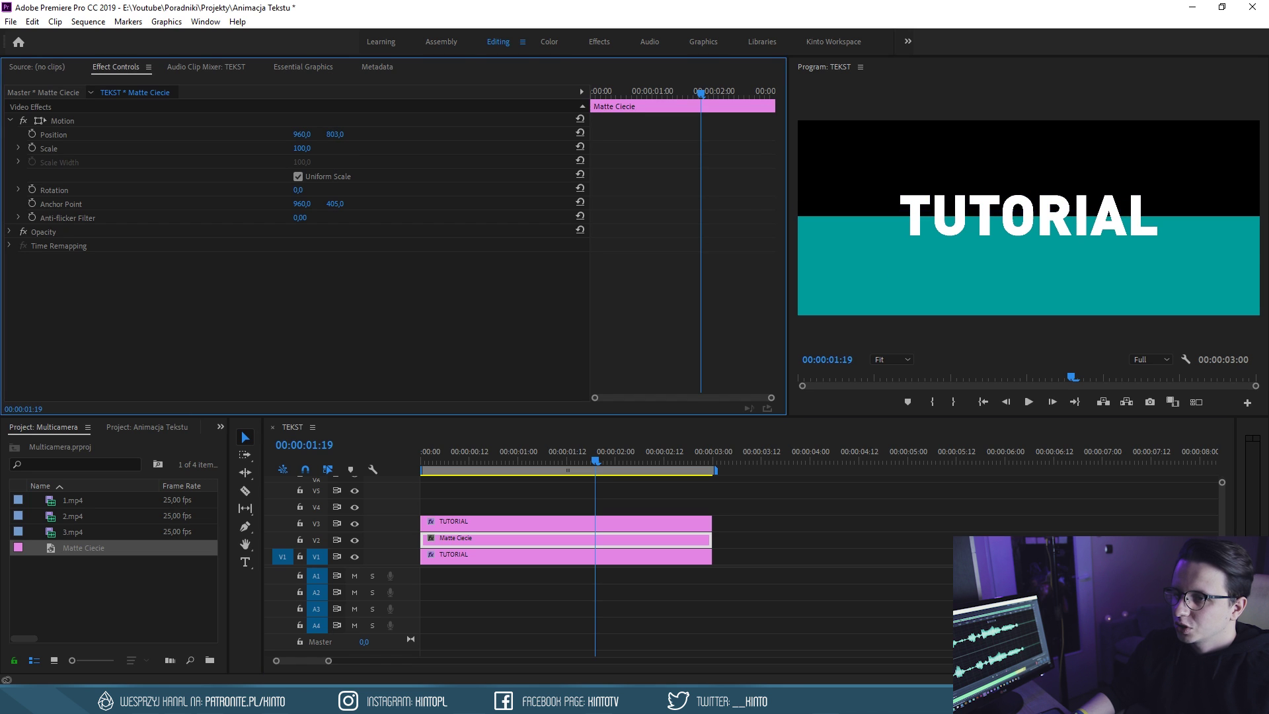
pyautogui.hotkey('ctrl', 'z')
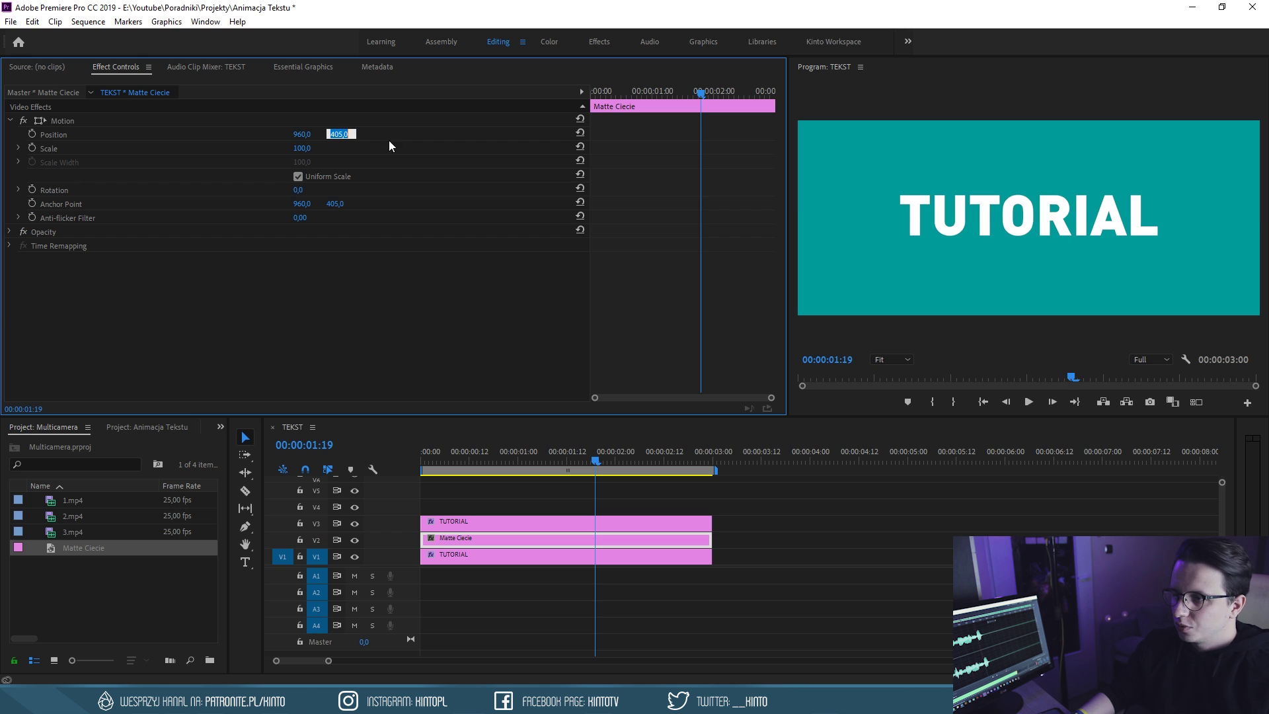
pyautogui.write('0')
pyautogui.press('Return')
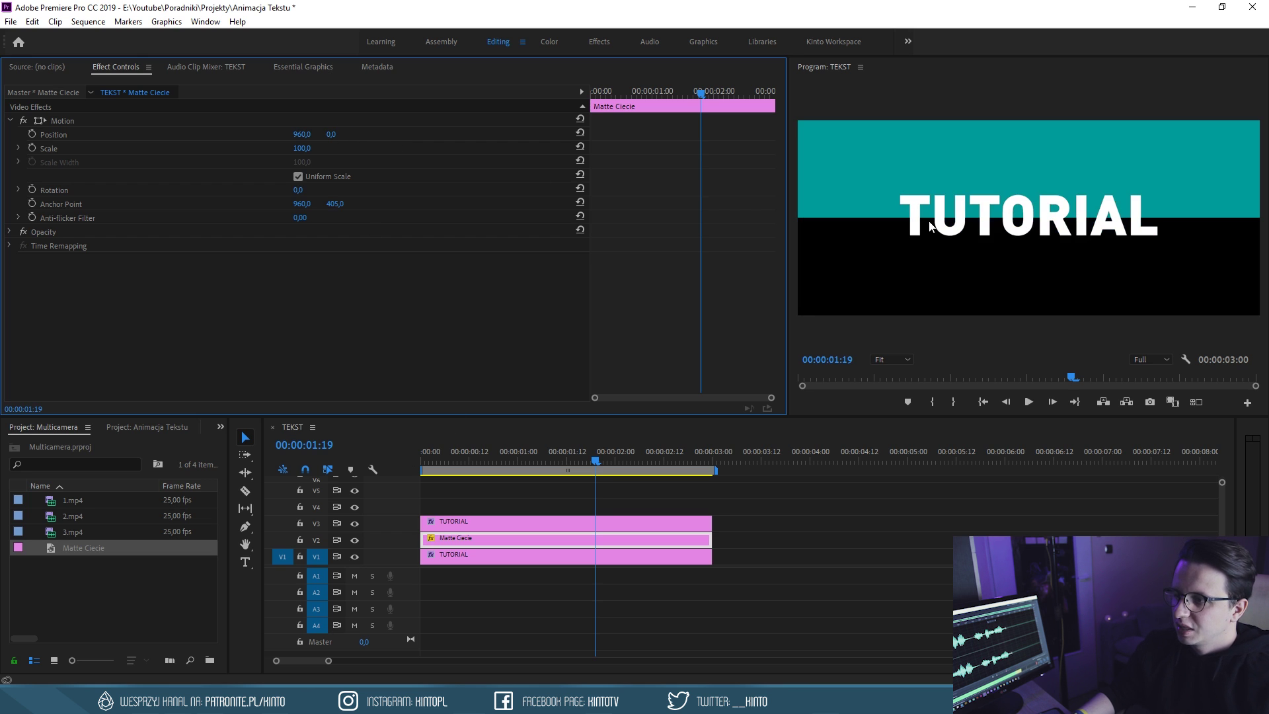
pyautogui.moveTo(452, 538); pyautogui.dragTo(448, 507)
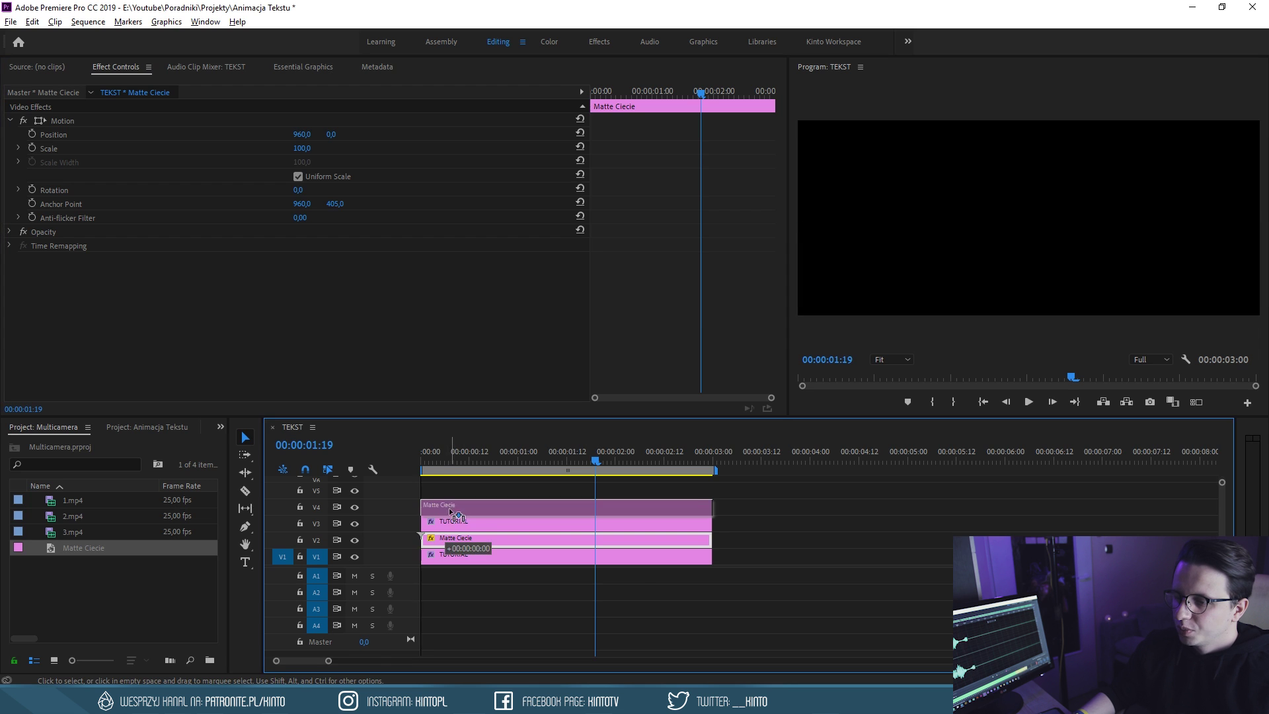
# Change the matte's Position to 960, 810 in Effect Controls, passing through 405 first
pyautogui.click(335, 134)
pyautogui.write('49')
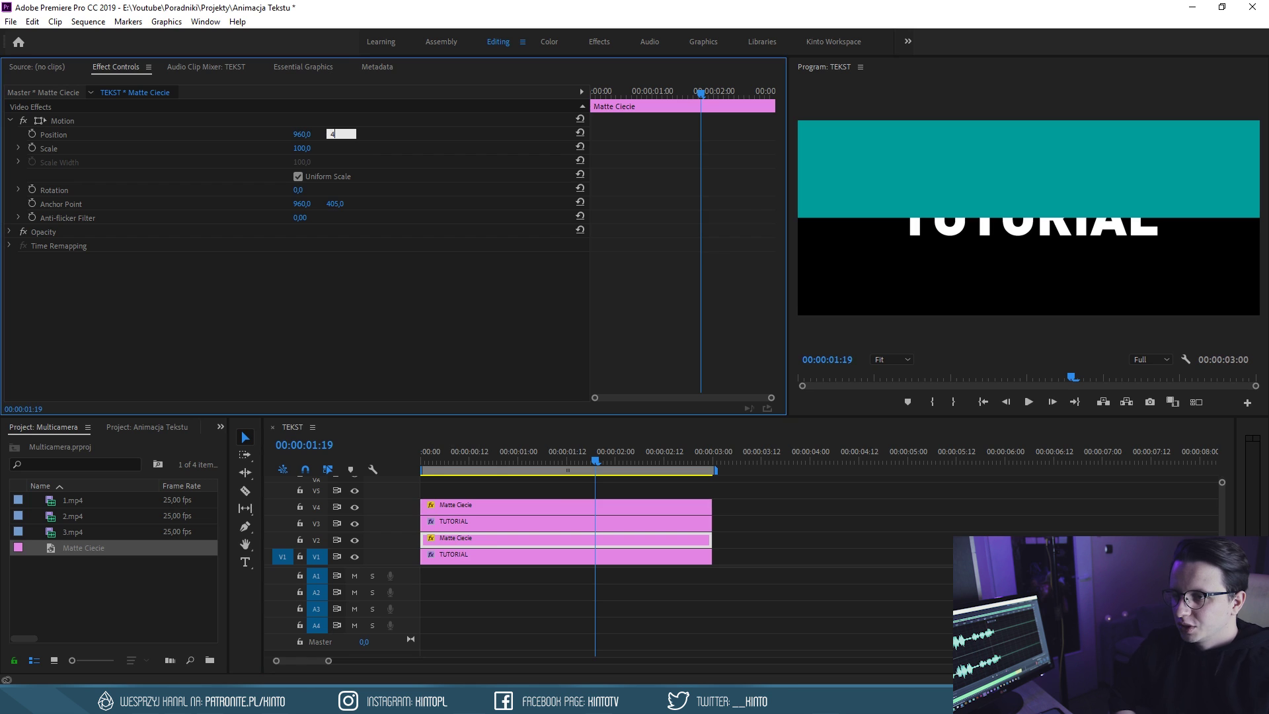
pyautogui.press('Return')
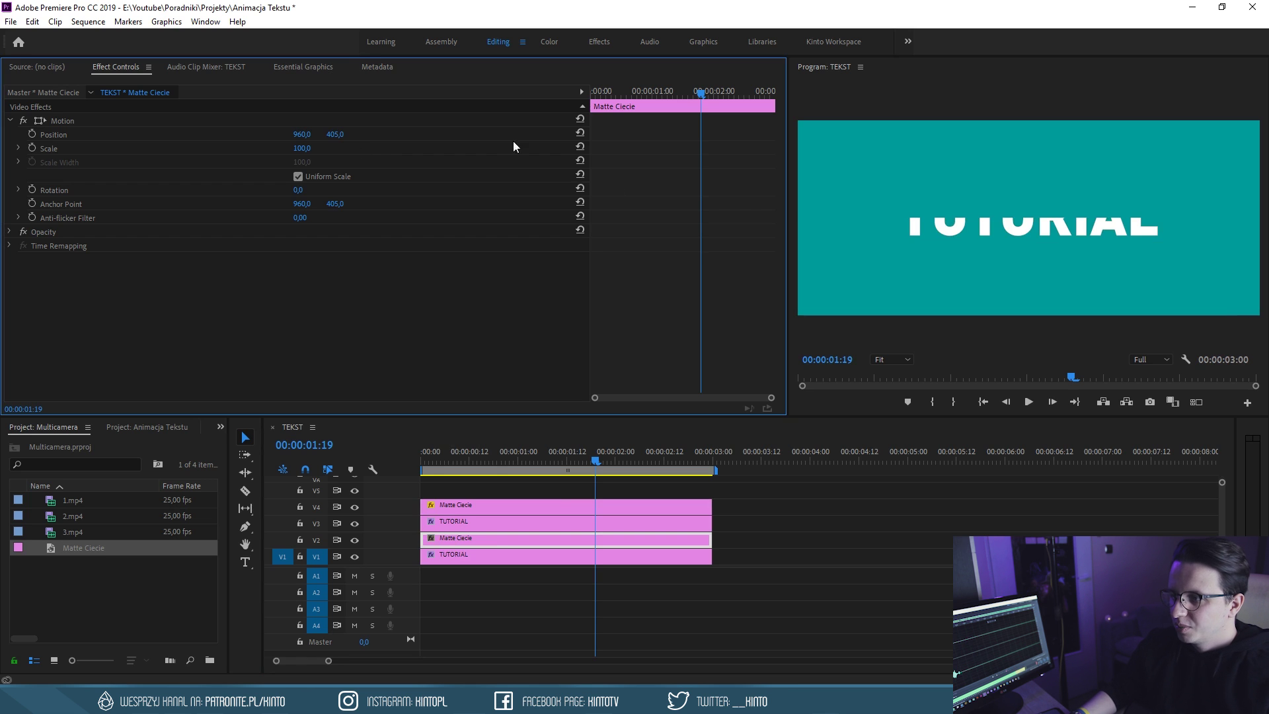
pyautogui.click(335, 134)
pyautogui.write('81')
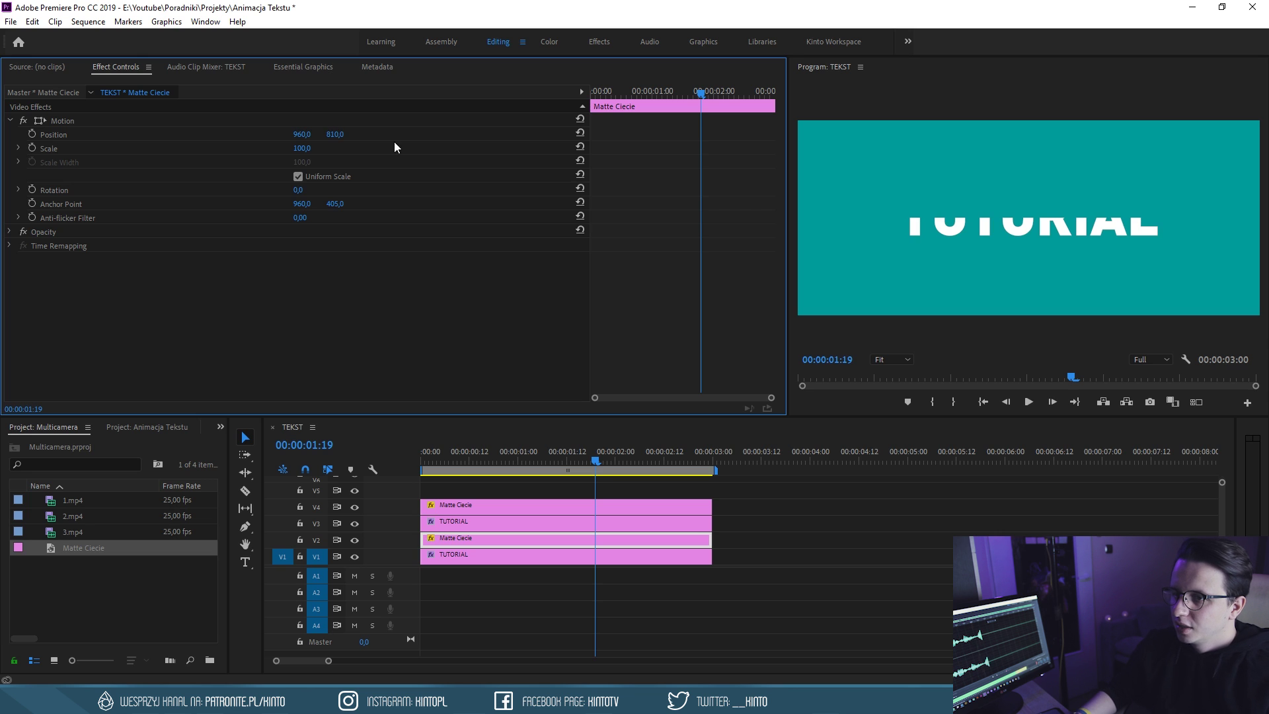
pyautogui.press('Return')
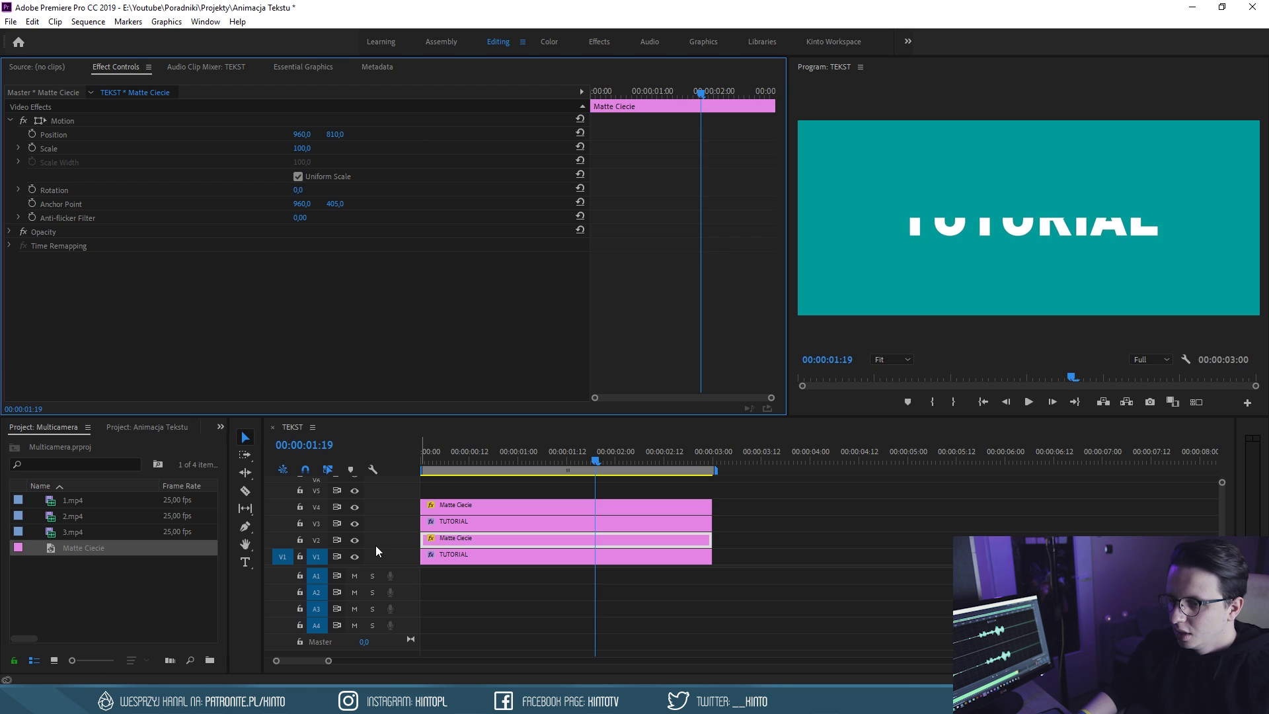
# Briefly hide and re-show the V2 and V4 matte tracks to check their coverage
pyautogui.click(356, 539)
pyautogui.click(456, 509)
pyautogui.click(354, 507)
pyautogui.click(355, 540)
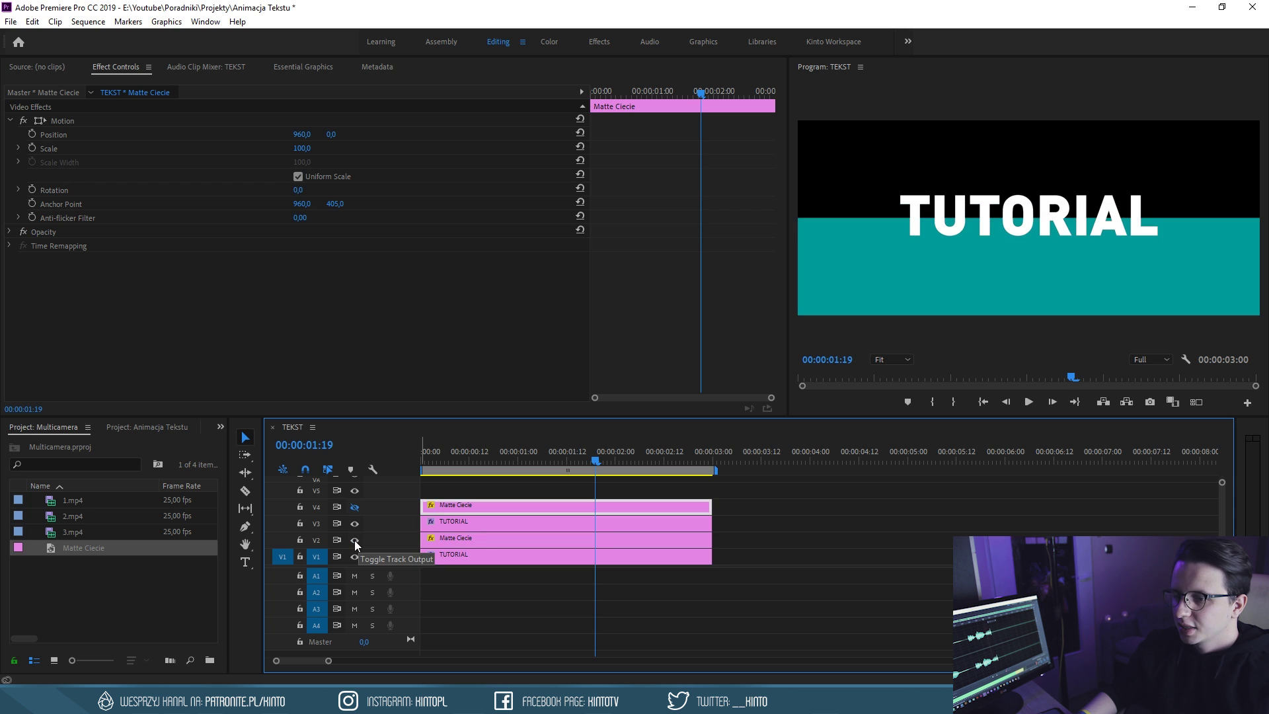
pyautogui.click(359, 512)
# Label the V1 TUTORIAL and V2 matte clips green
pyautogui.click(462, 540)
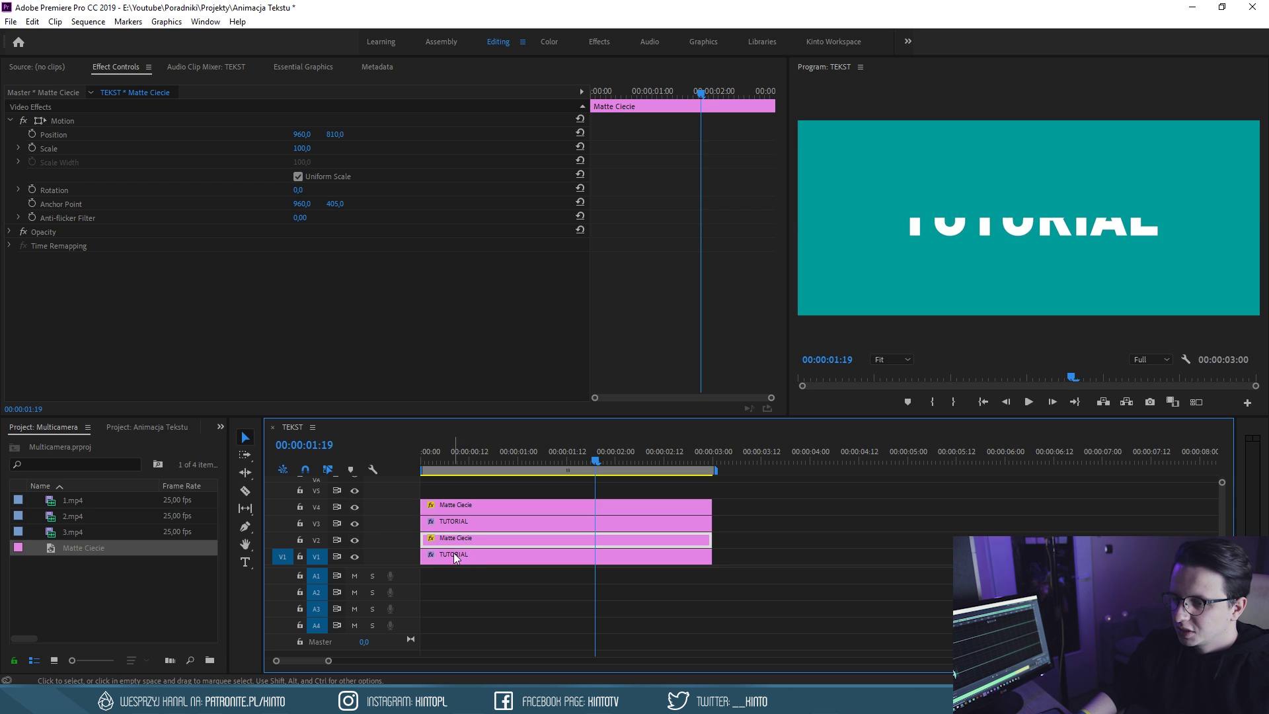
pyautogui.keyDown('shift'); pyautogui.click(453, 552); pyautogui.keyUp('shift')
pyautogui.rightClick(466, 558)
pyautogui.moveTo(502, 440)
pyautogui.click(680, 489)
# Label the upper V3 TUTORIAL and V4 matte clips Mango
pyautogui.keyDown('shift'); pyautogui.click(465, 506); pyautogui.keyUp('shift')
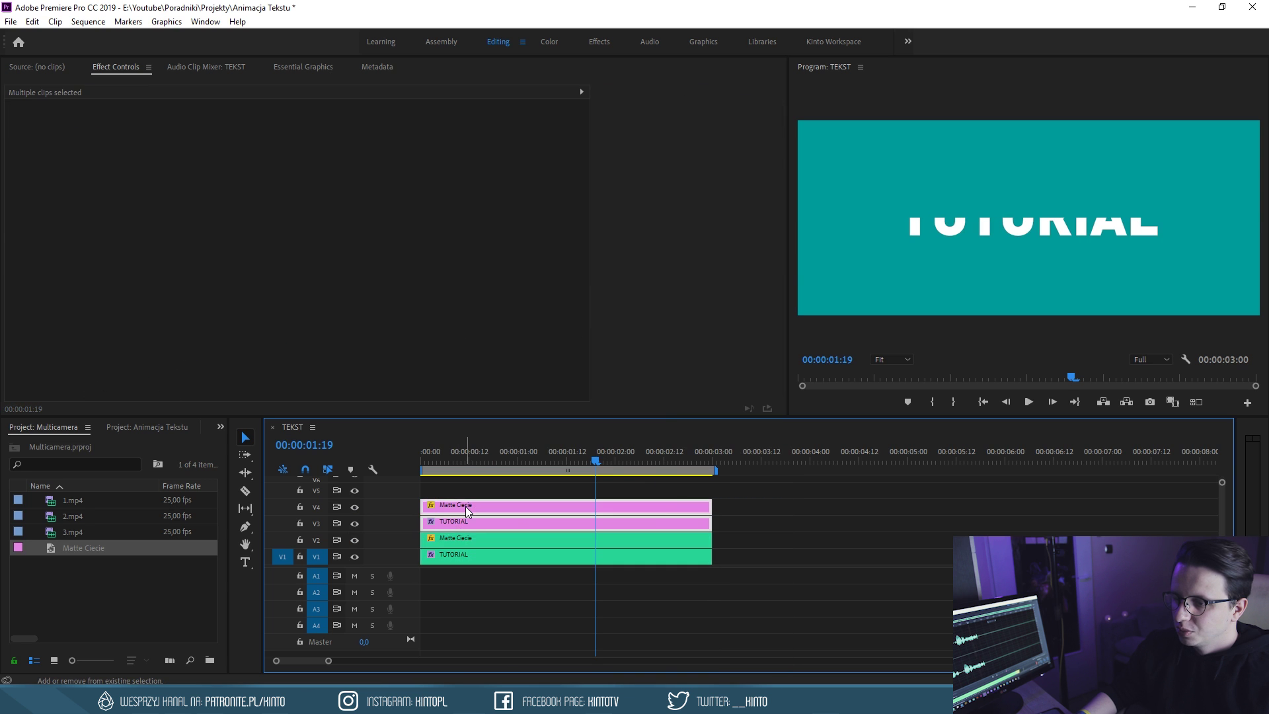
pyautogui.rightClick(465, 506)
pyautogui.moveTo(528, 450)
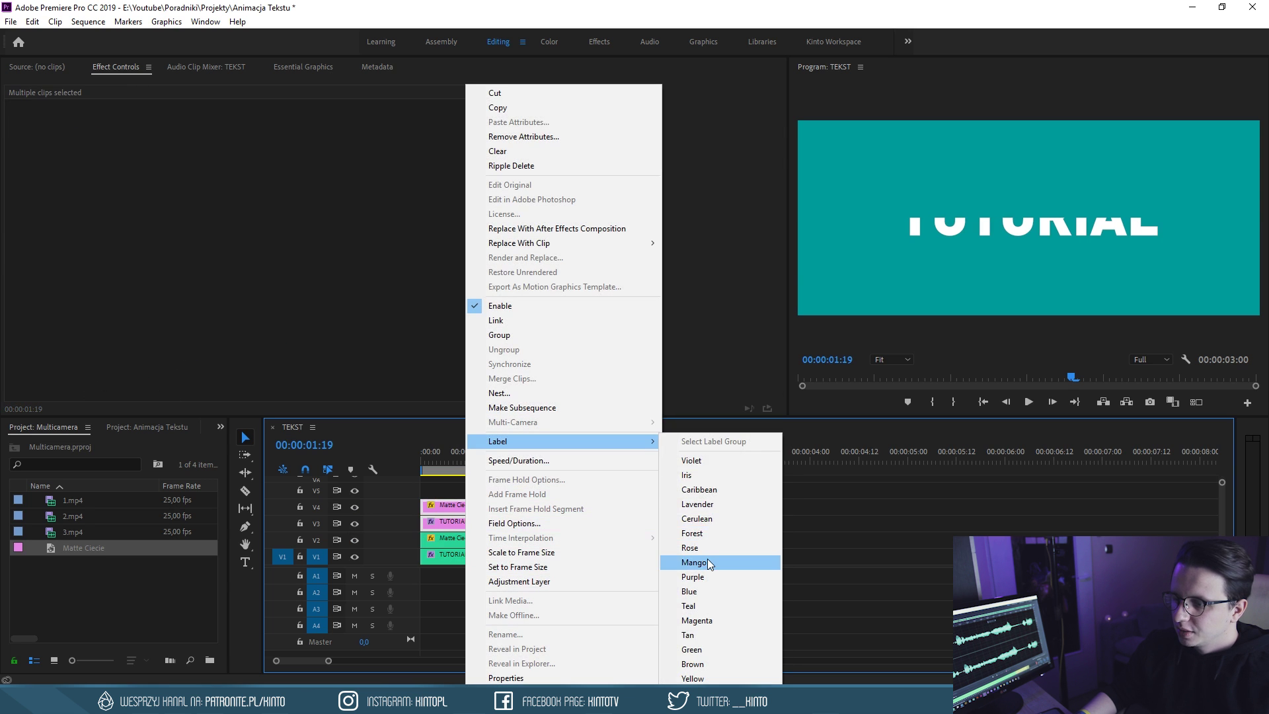
pyautogui.click(692, 562)
# Move the playhead back toward the start and hide tracks V3 and V4
pyautogui.moveTo(532, 461); pyautogui.dragTo(460, 460)
pyautogui.click(357, 507)
pyautogui.click(355, 523)
pyautogui.click(469, 478)
pyautogui.click(523, 460)
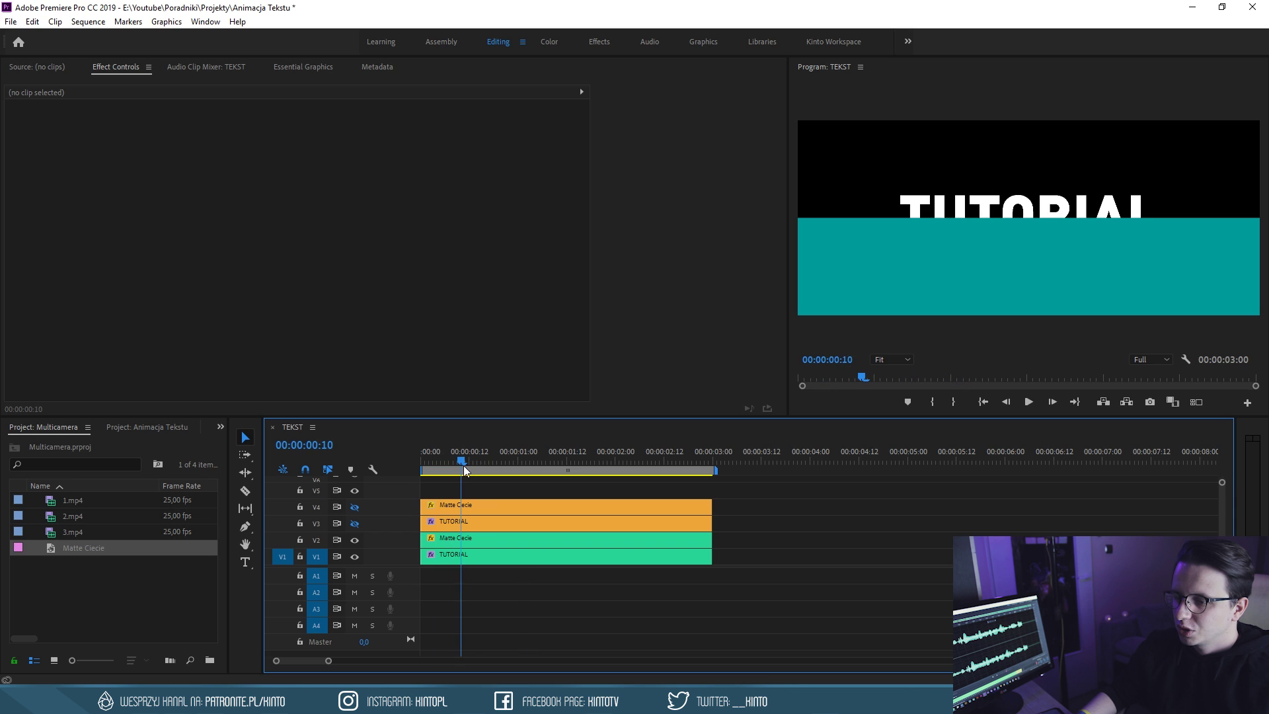
# Search the Effects panel for 'track m' and apply Track Matte Key to the V1 TUTORIAL clip
pyautogui.click(465, 556)
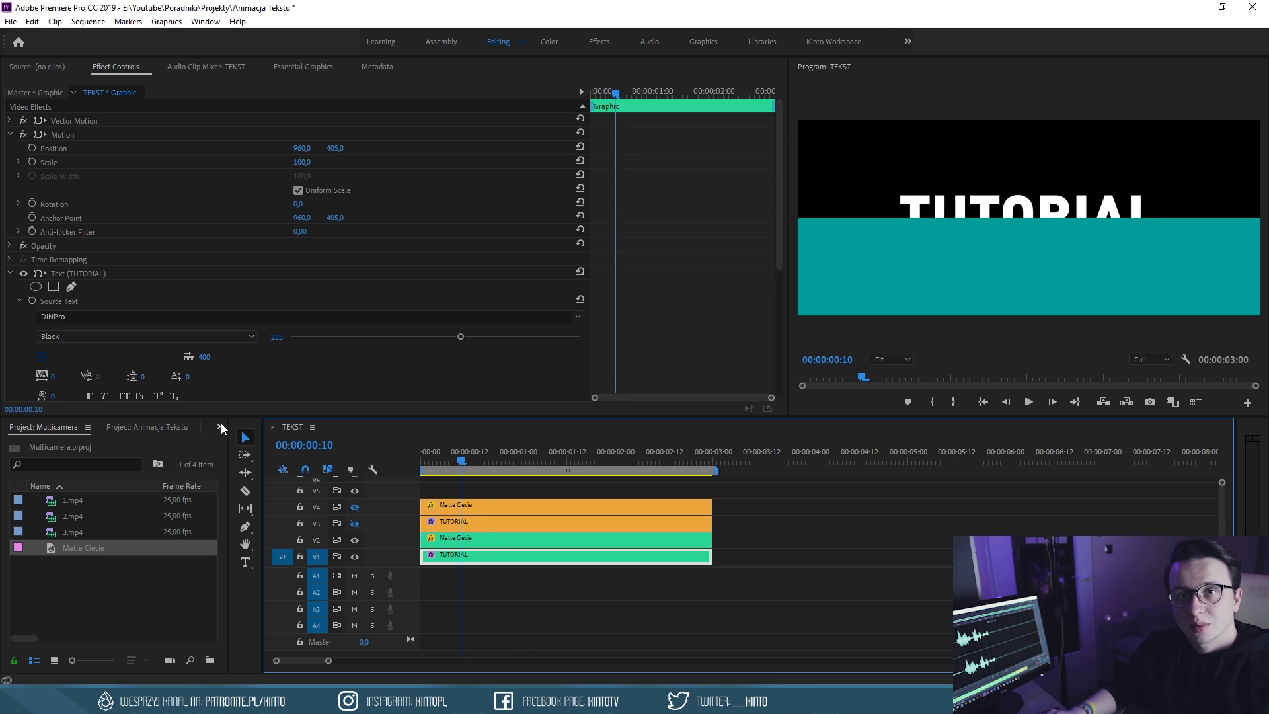
pyautogui.click(220, 427)
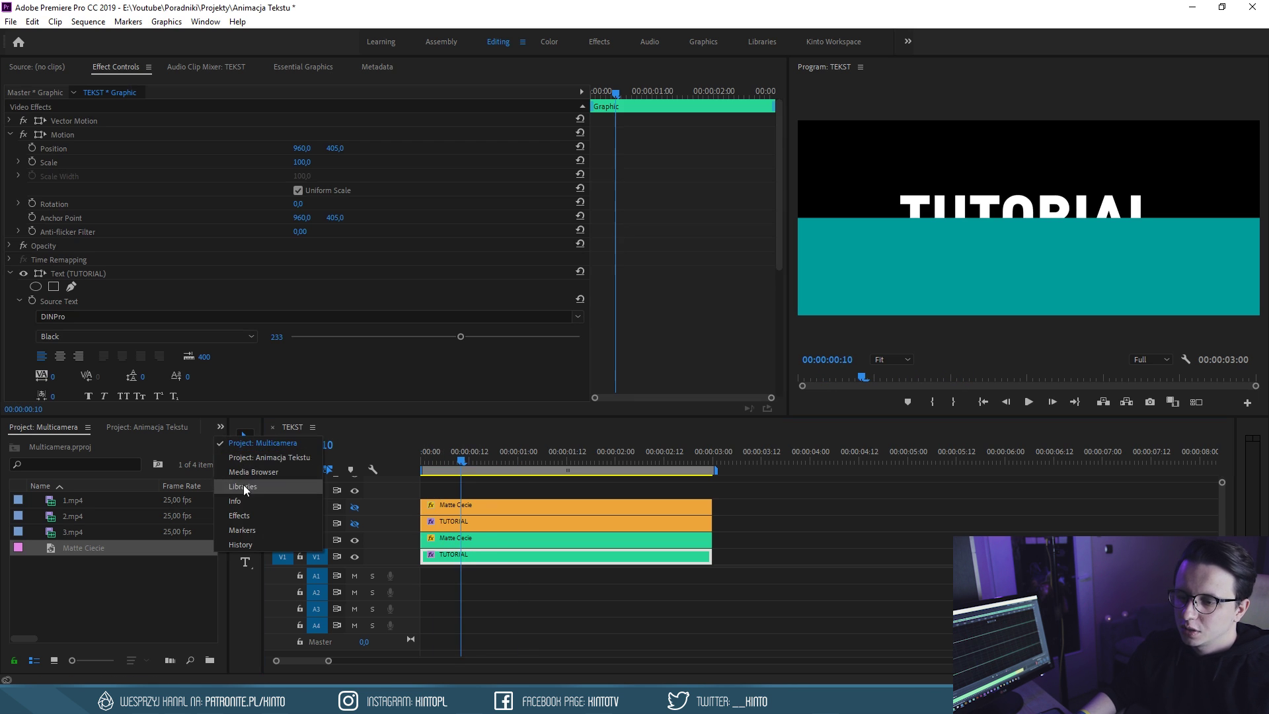
pyautogui.click(244, 515)
pyautogui.click(65, 443)
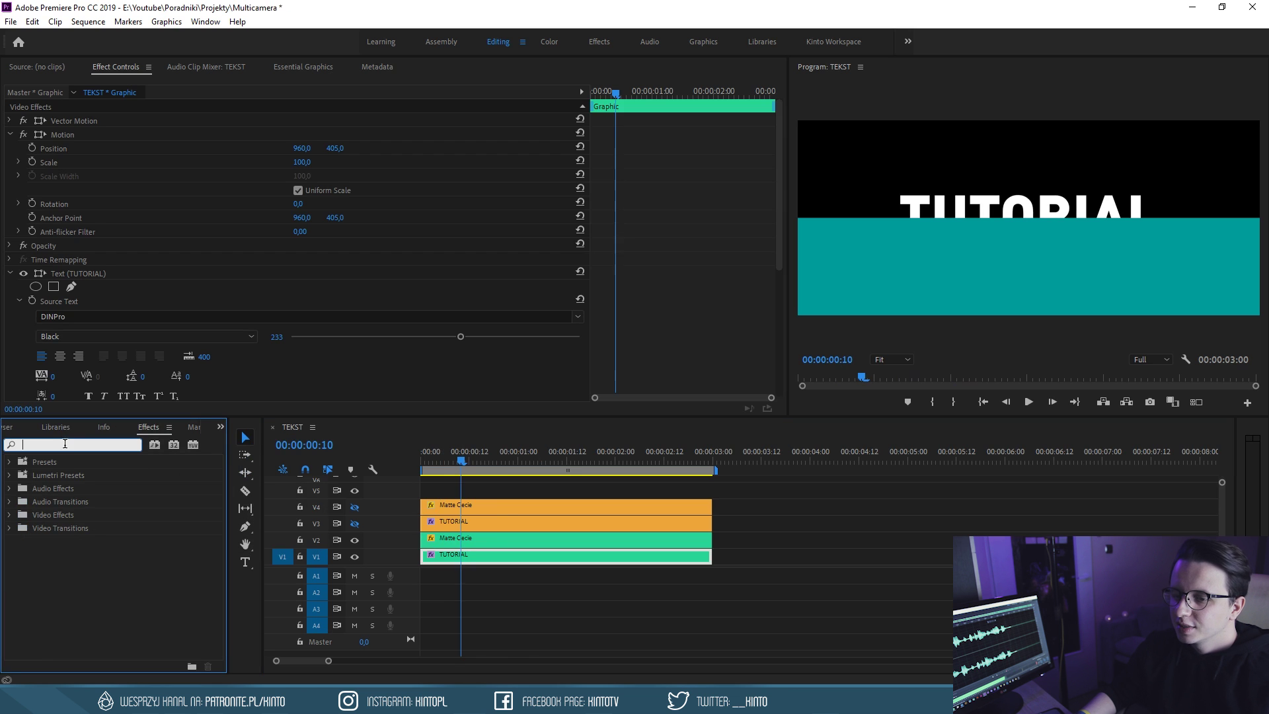
pyautogui.write('track m')
pyautogui.moveTo(69, 541); pyautogui.dragTo(471, 557)
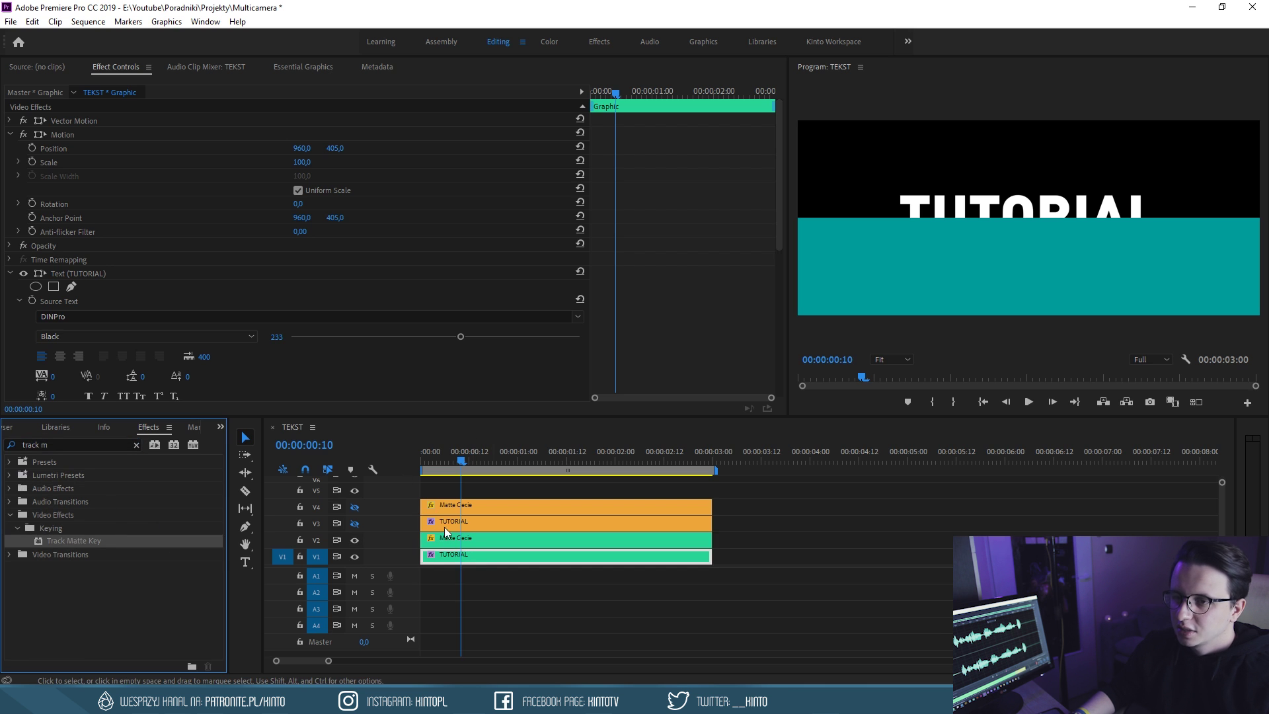
# Set the Track Matte Key's Matte to Video 2 and scrub to check the lower half
pyautogui.click(780, 164)
pyautogui.moveTo(780, 168); pyautogui.dragTo(781, 334)
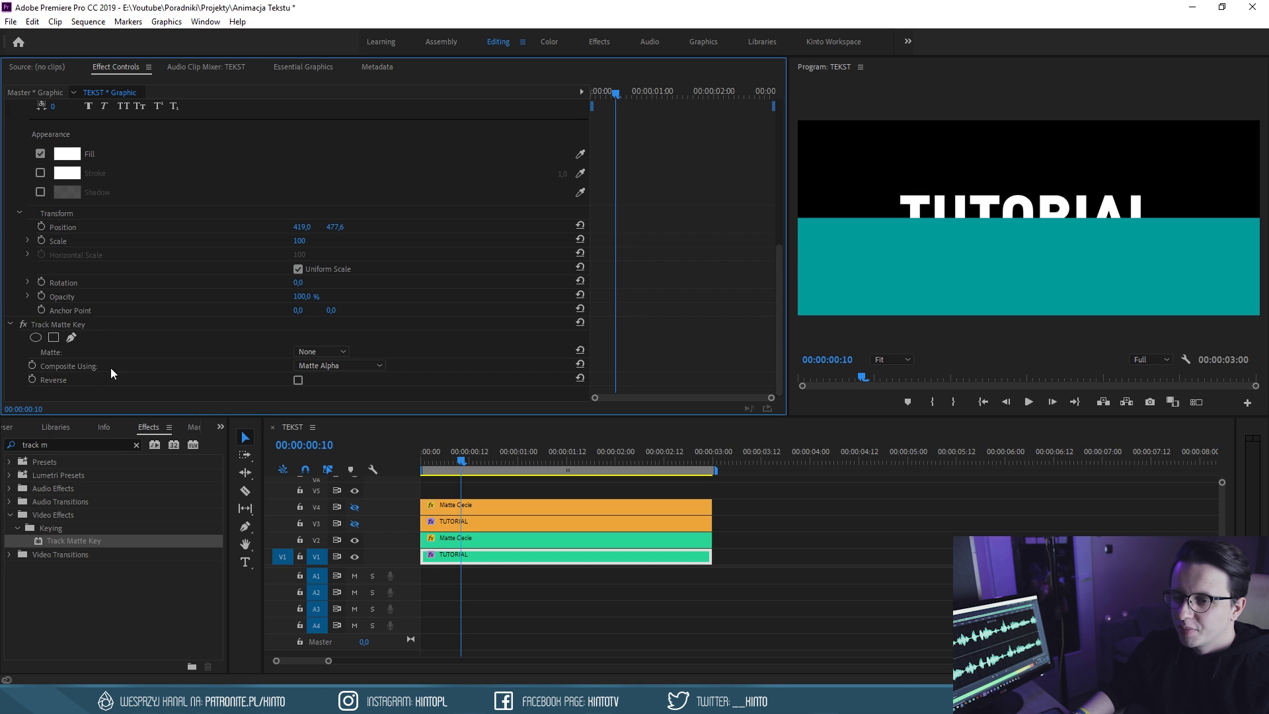
pyautogui.click(304, 356)
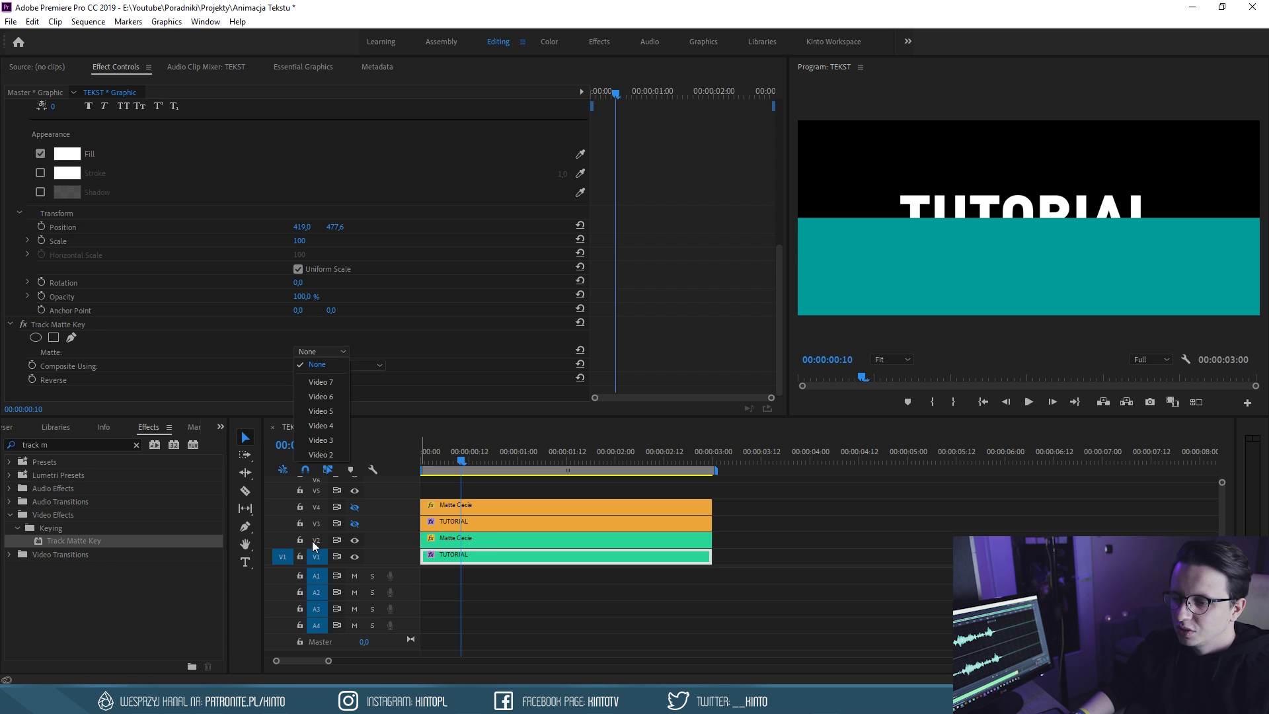
pyautogui.click(319, 454)
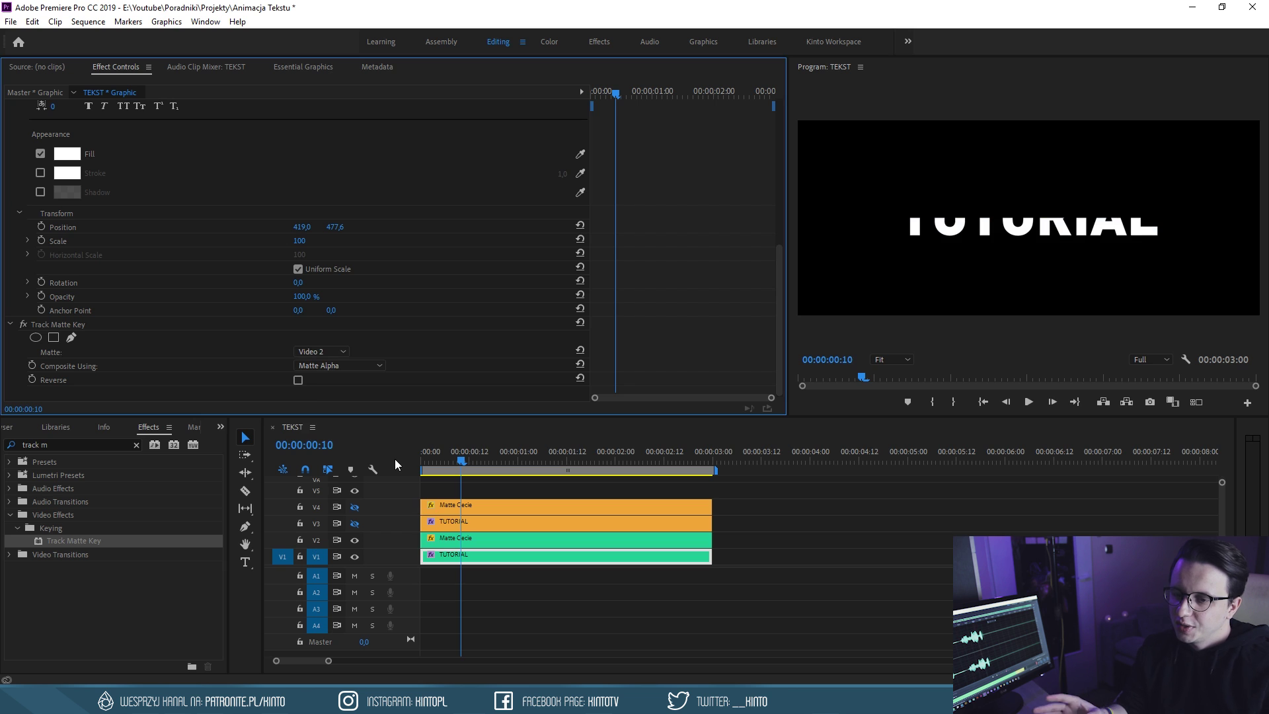
pyautogui.moveTo(465, 455)
pyautogui.mouseDown()
pyautogui.moveTo(549, 457)
pyautogui.moveTo(403, 451)
pyautogui.moveTo(433, 454)
pyautogui.mouseUp()
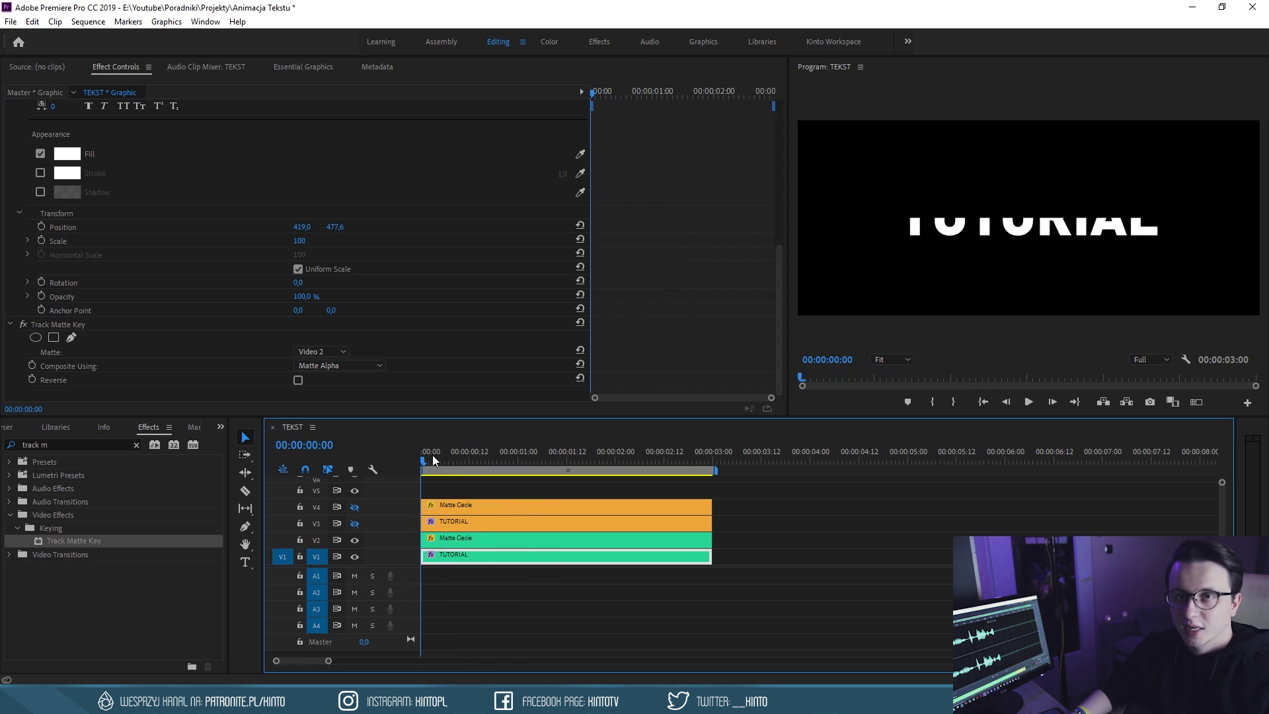
# Preview playback, then hide the lower tracks and show V3 and V4 to isolate the upper layers
pyautogui.press('space')
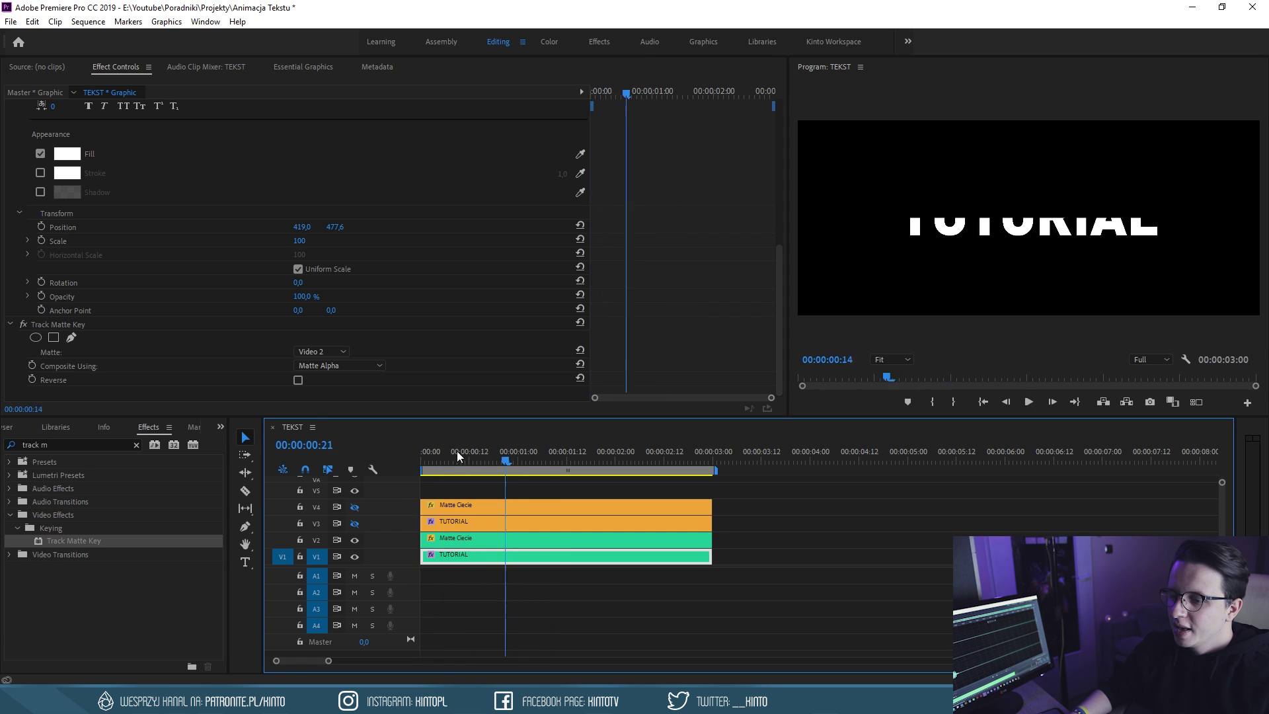
pyautogui.press('space')
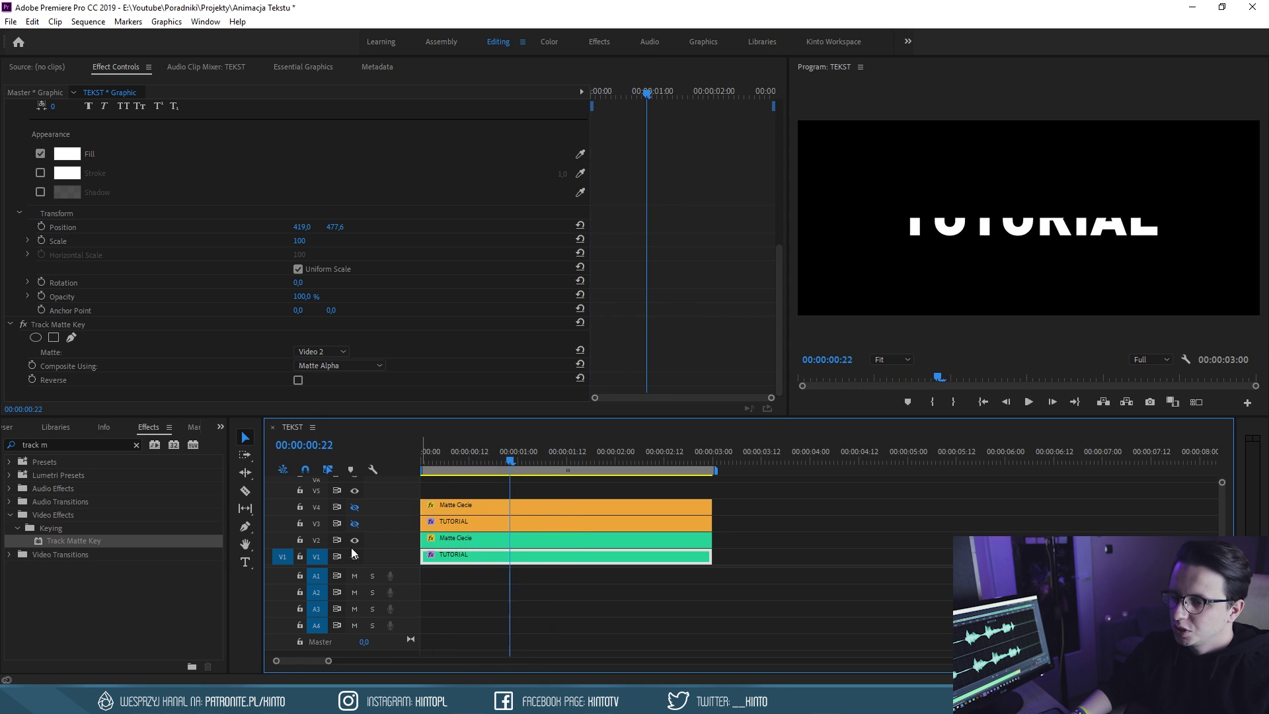
pyautogui.click(355, 540)
pyautogui.click(354, 556)
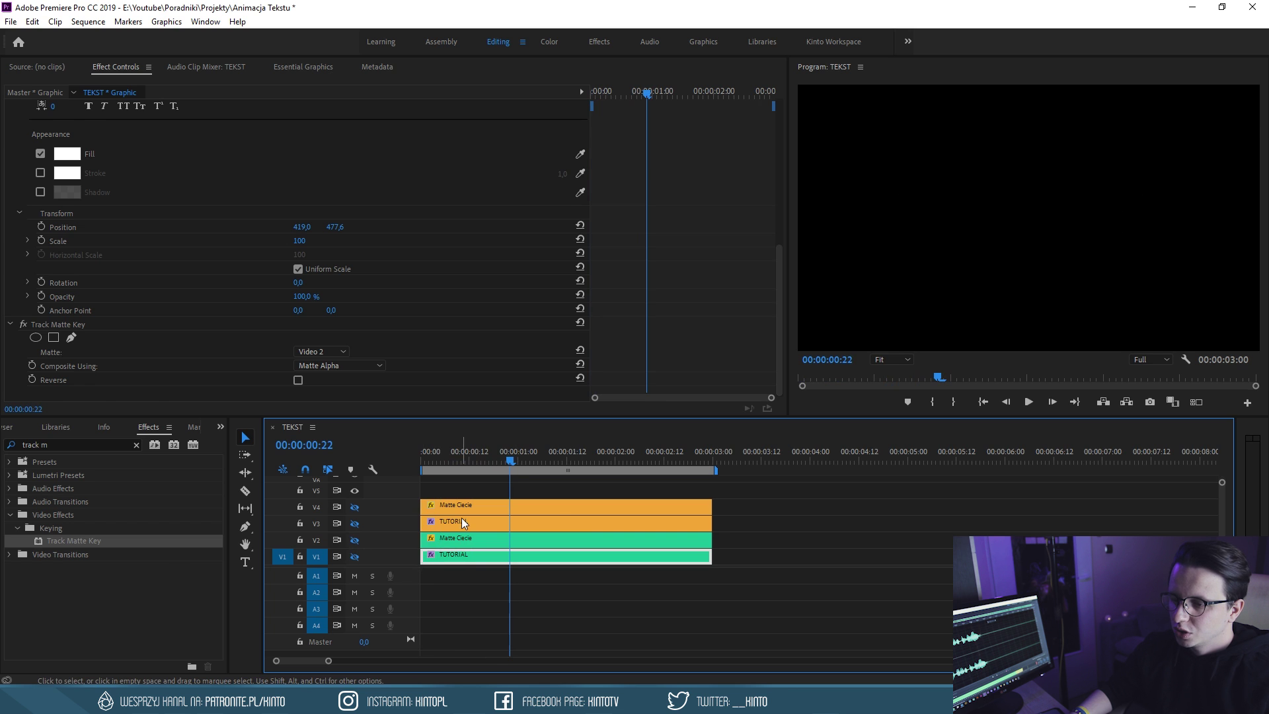
pyautogui.click(355, 523)
pyautogui.click(354, 506)
# Apply Track Matte Key to the V3 TUTORIAL clip with Matte set to Video 4
pyautogui.moveTo(74, 540); pyautogui.dragTo(469, 523)
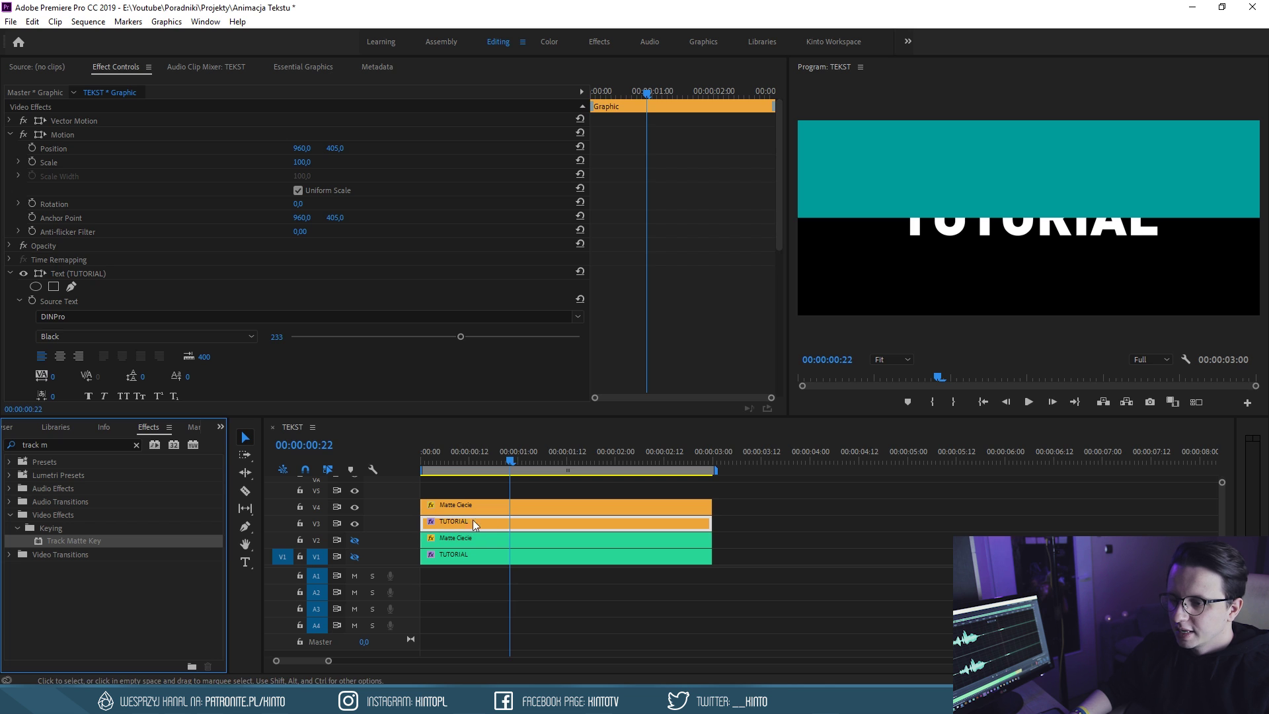
pyautogui.moveTo(779, 207); pyautogui.dragTo(747, 376)
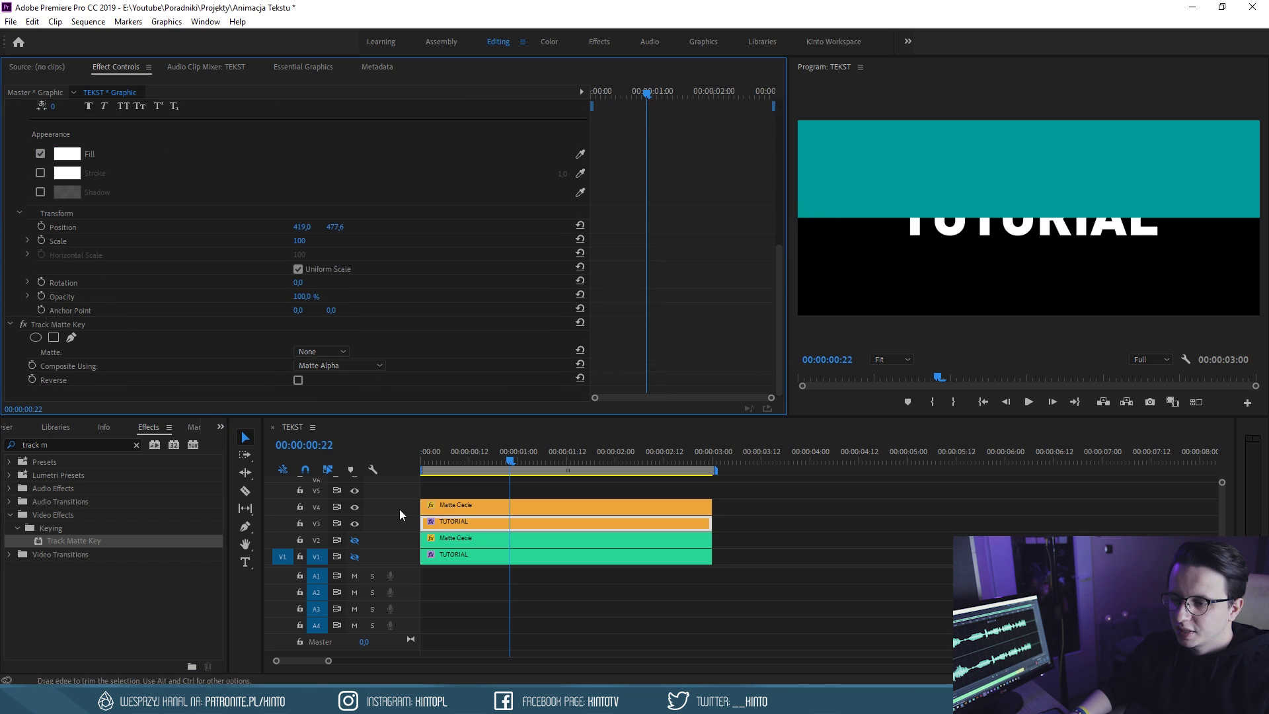
pyautogui.click(331, 352)
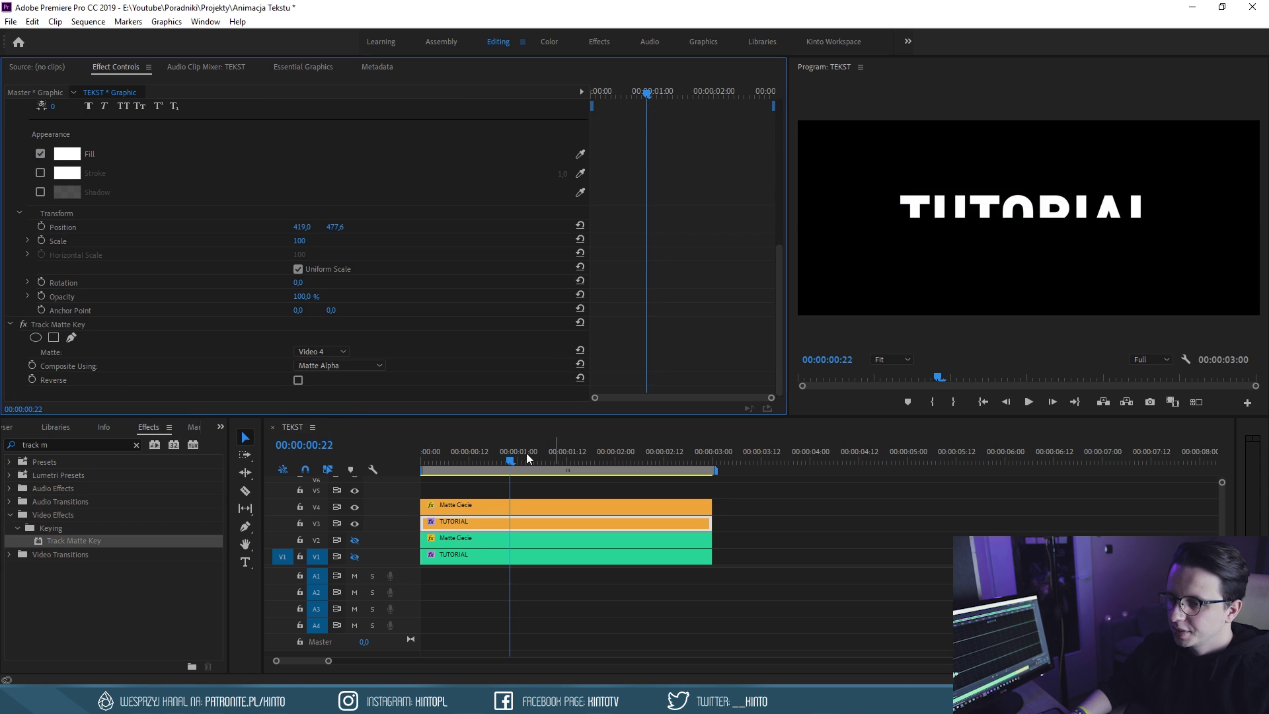
pyautogui.click(355, 541)
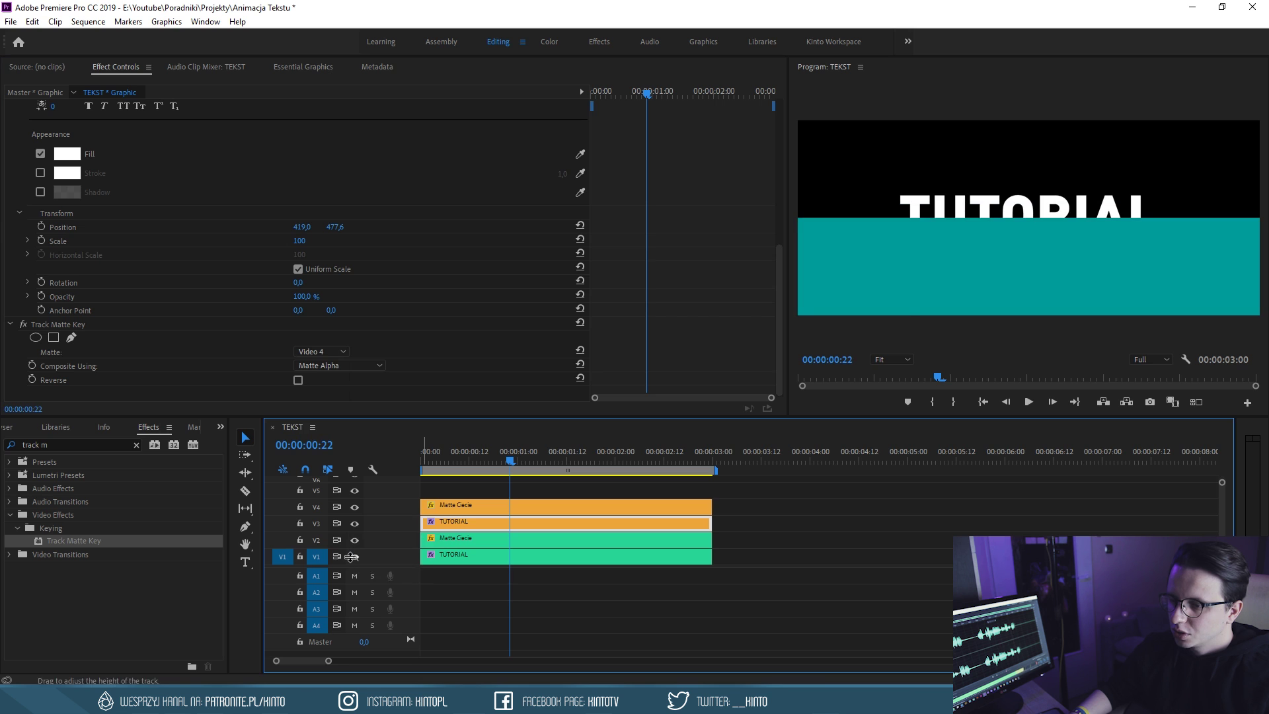
pyautogui.click(355, 542)
pyautogui.moveTo(529, 462); pyautogui.dragTo(420, 452)
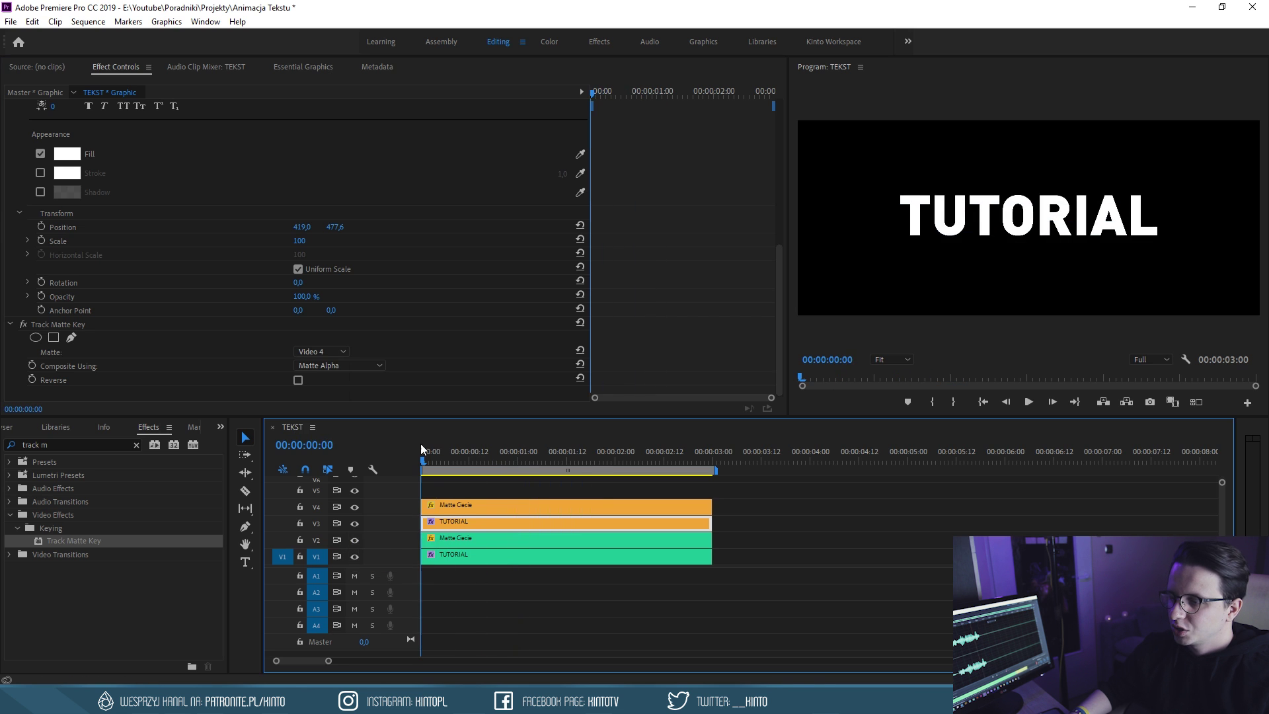
pyautogui.click(616, 609)
pyautogui.click(442, 519)
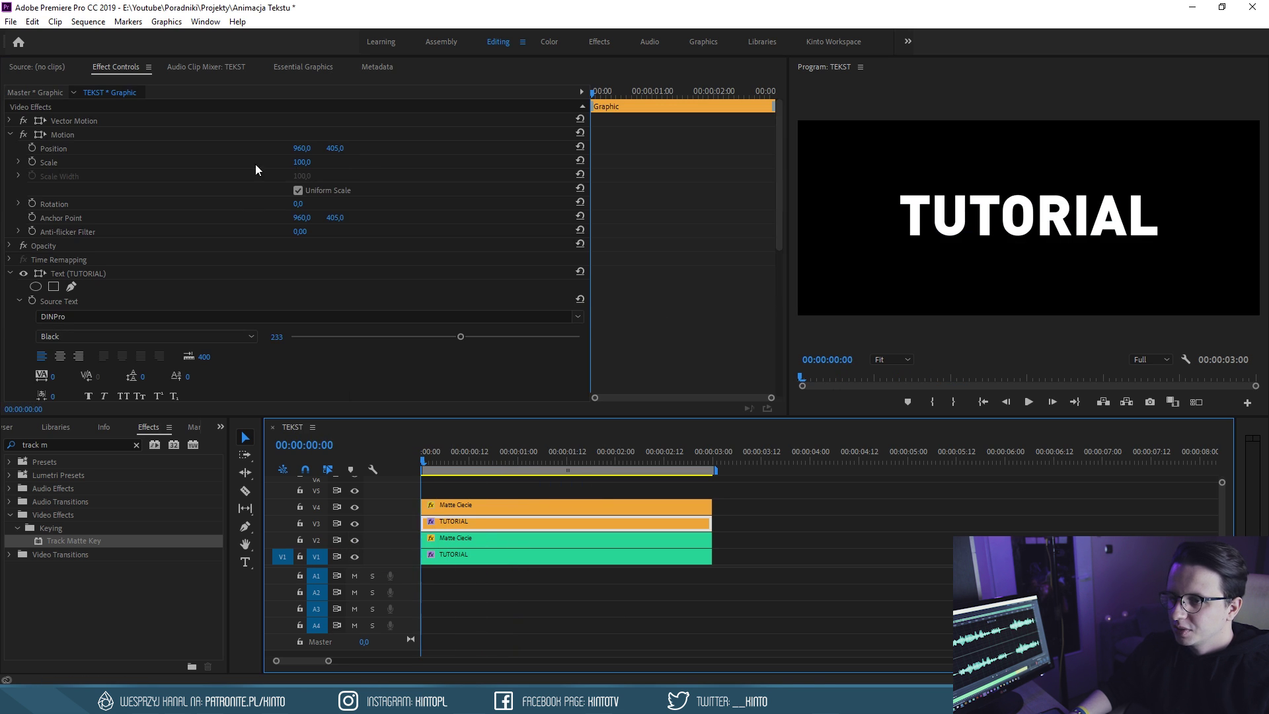
# Add Position keyframes (960, 405) at 00:00:00:12 on the V3 and V1 TUTORIAL clips
pyautogui.moveTo(335, 148)
pyautogui.mouseDown()
pyautogui.moveTo(476, 148)
pyautogui.moveTo(335, 148)
pyautogui.mouseUp()
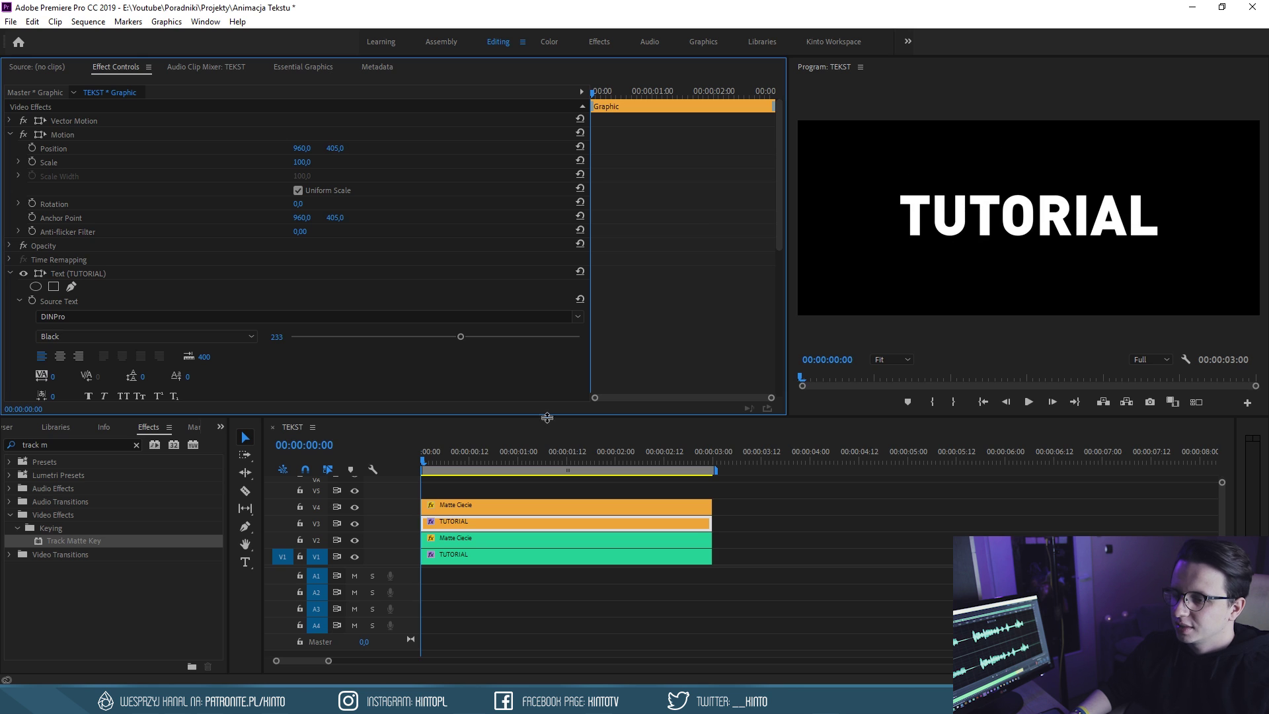
pyautogui.scroll(2, 429, 529)
pyautogui.click(276, 660)
pyautogui.moveTo(436, 456); pyautogui.dragTo(507, 461)
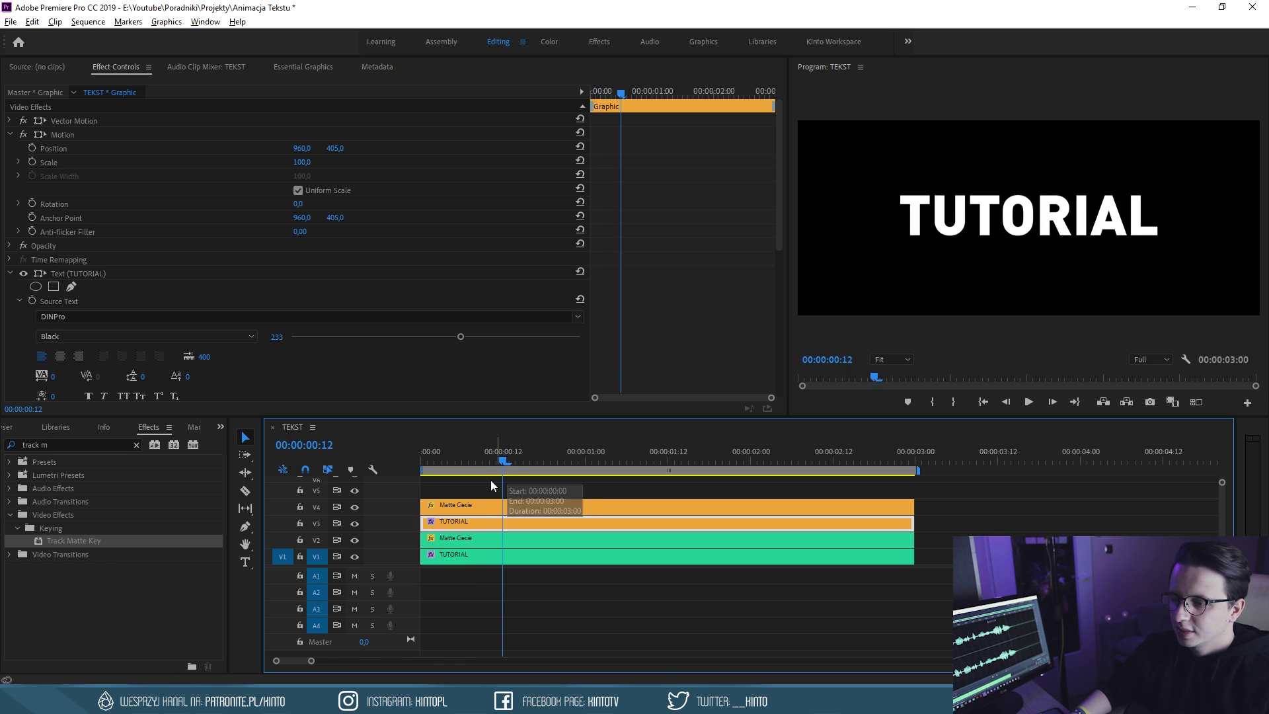
pyautogui.click(33, 148)
pyautogui.click(469, 556)
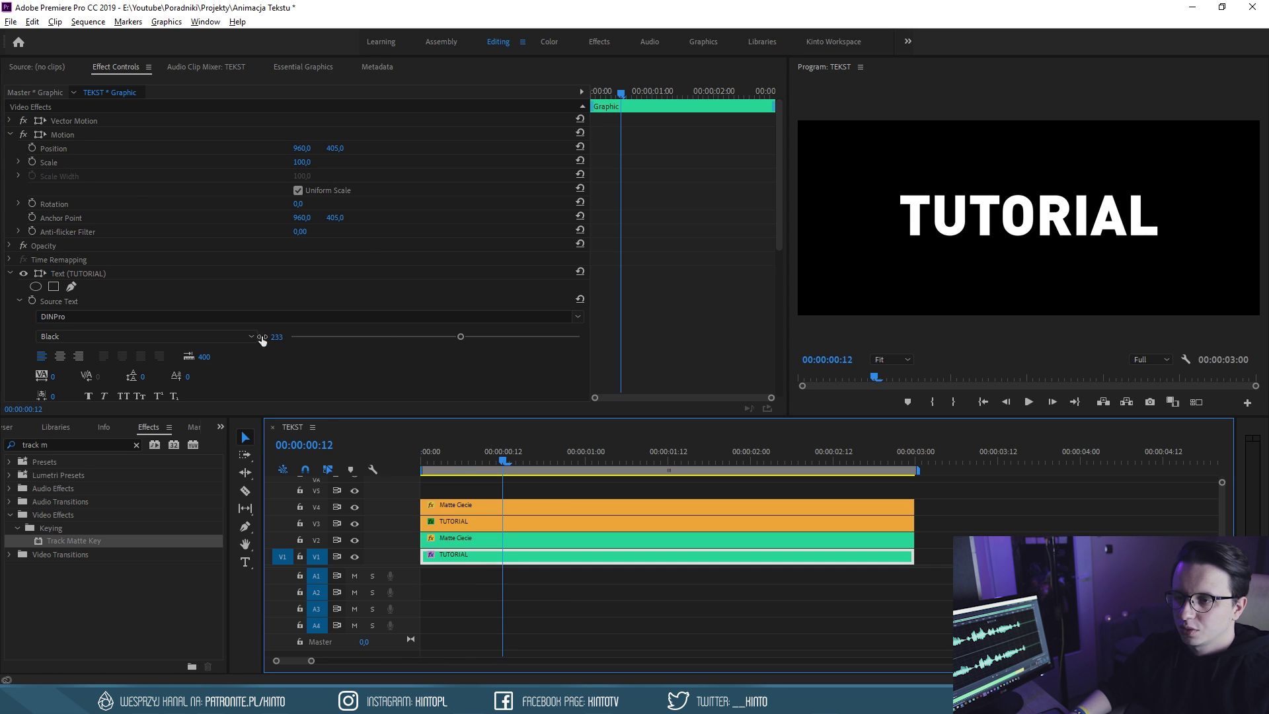
pyautogui.click(32, 148)
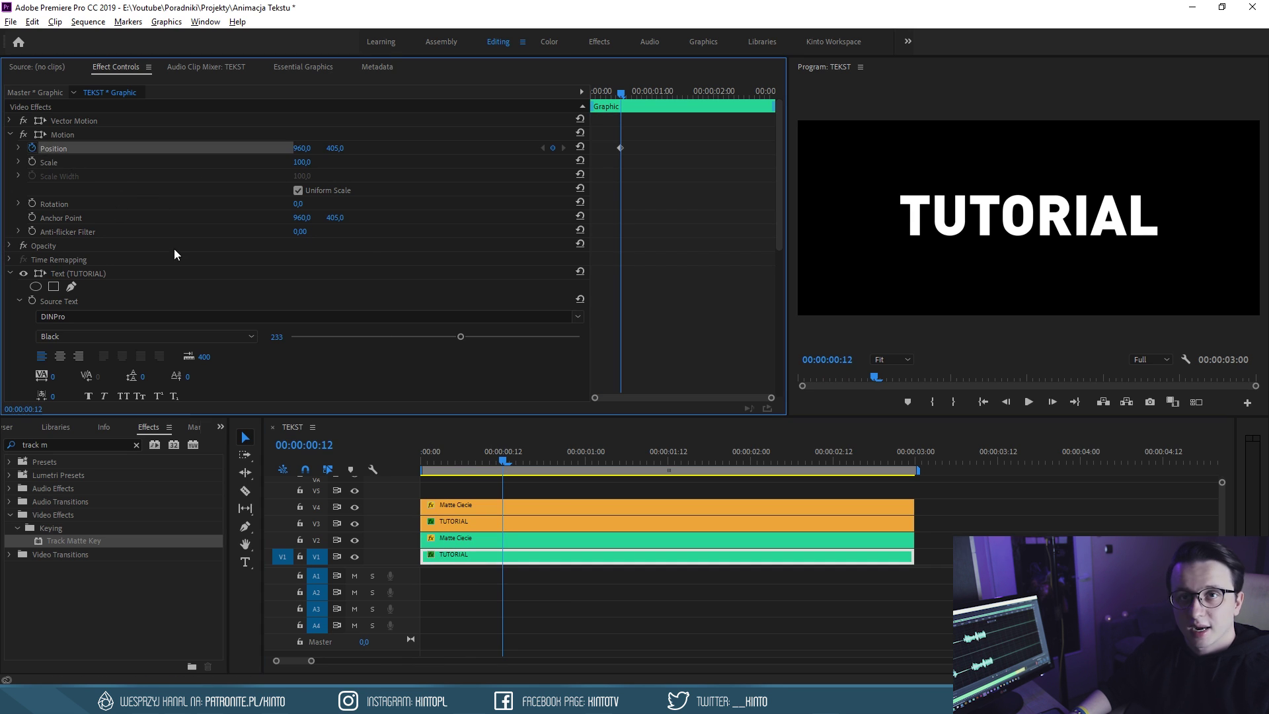
# At the start, set the lower TUTORIAL clip's Position Y to 455
pyautogui.moveTo(503, 460); pyautogui.dragTo(387, 439)
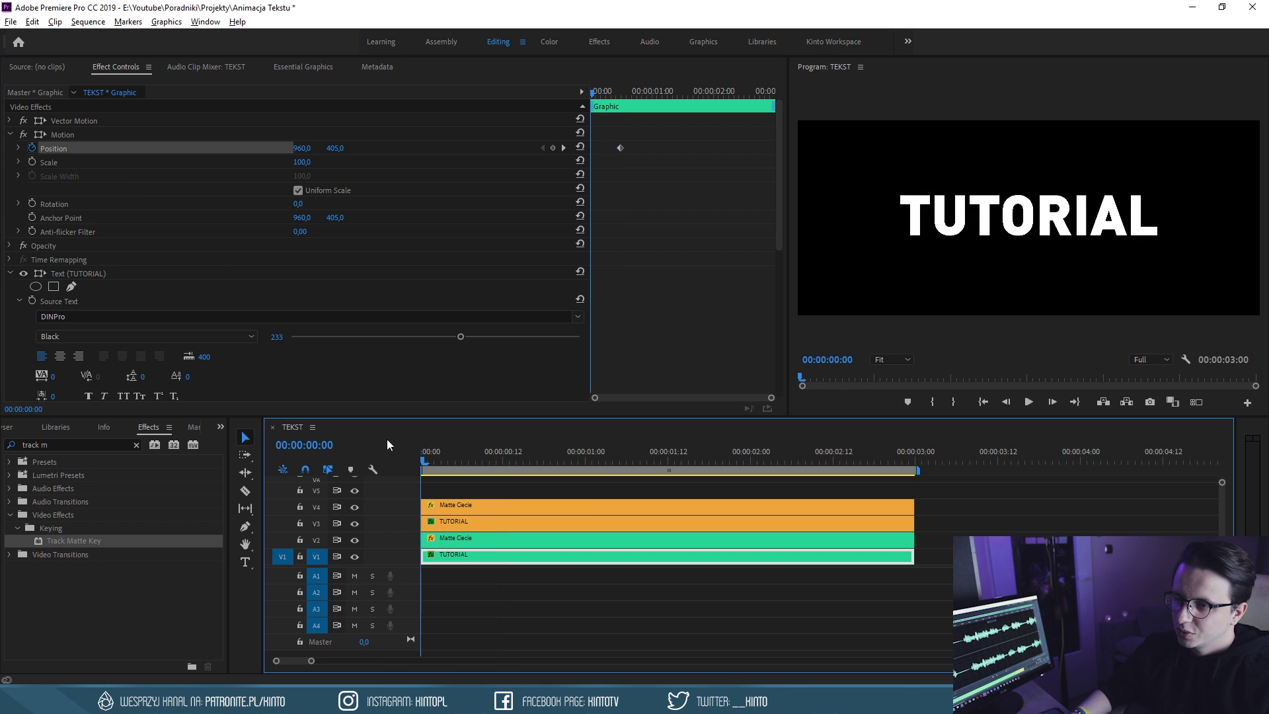
pyautogui.moveTo(337, 147)
pyautogui.mouseDown()
pyautogui.moveTo(380, 147)
pyautogui.moveTo(340, 148)
pyautogui.mouseUp()
pyautogui.click(340, 147)
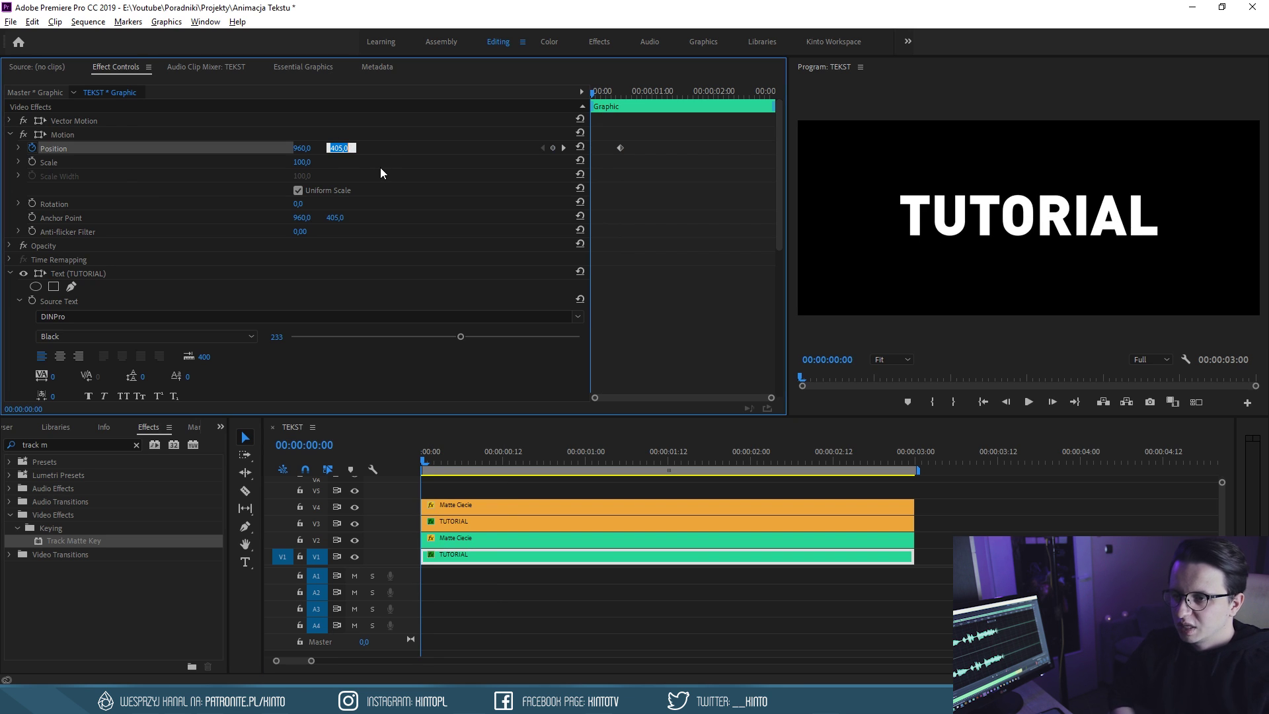
pyautogui.write('455')
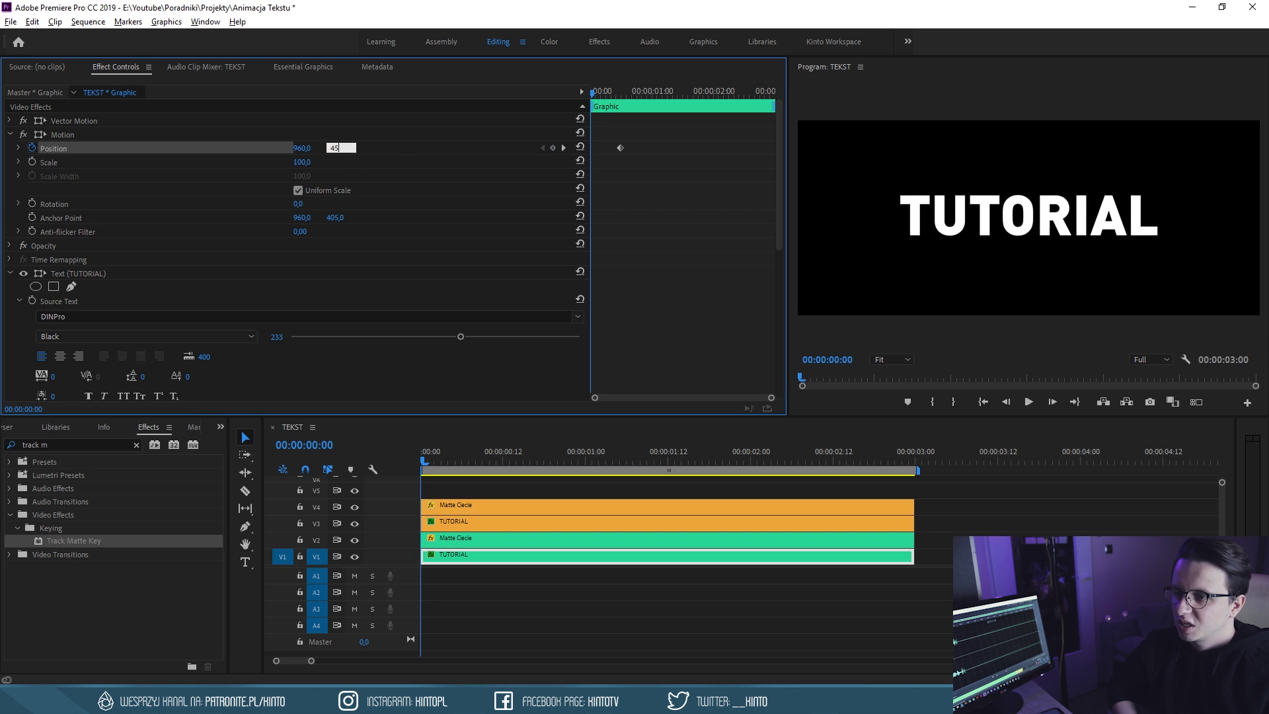
pyautogui.press('Return')
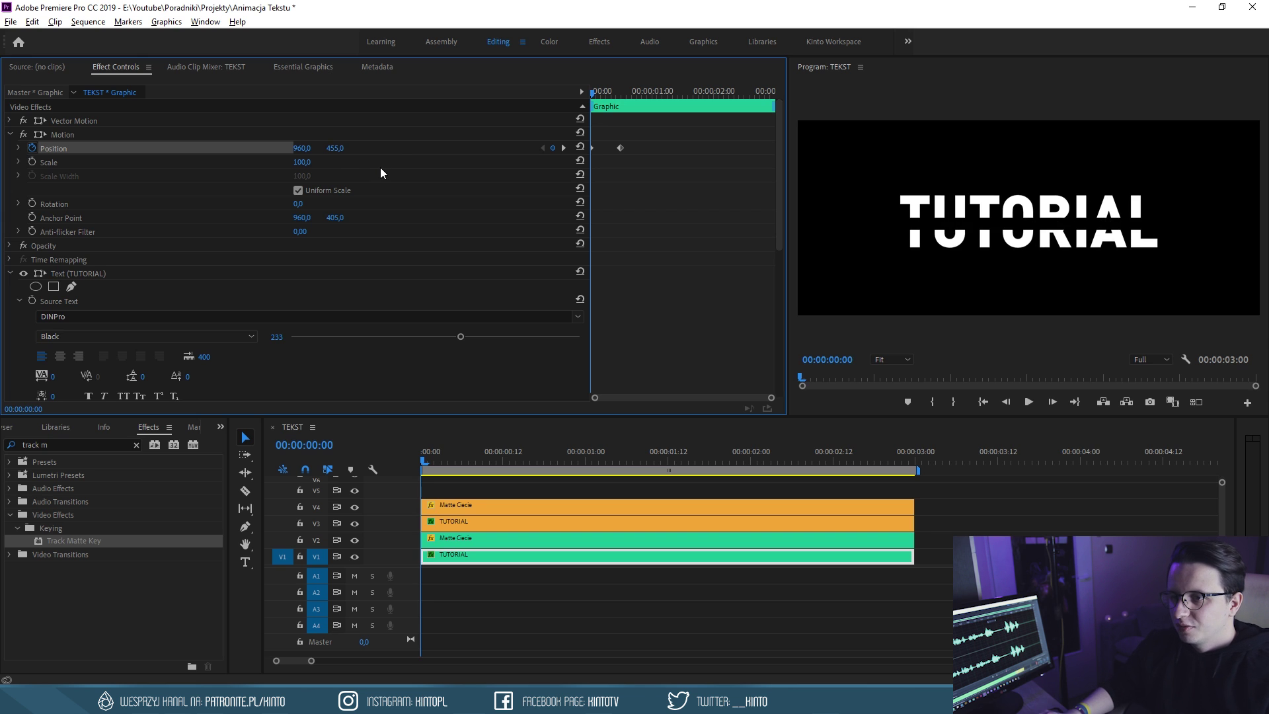
# Set the upper TUTORIAL clip's Position Y to 355
pyautogui.click(453, 524)
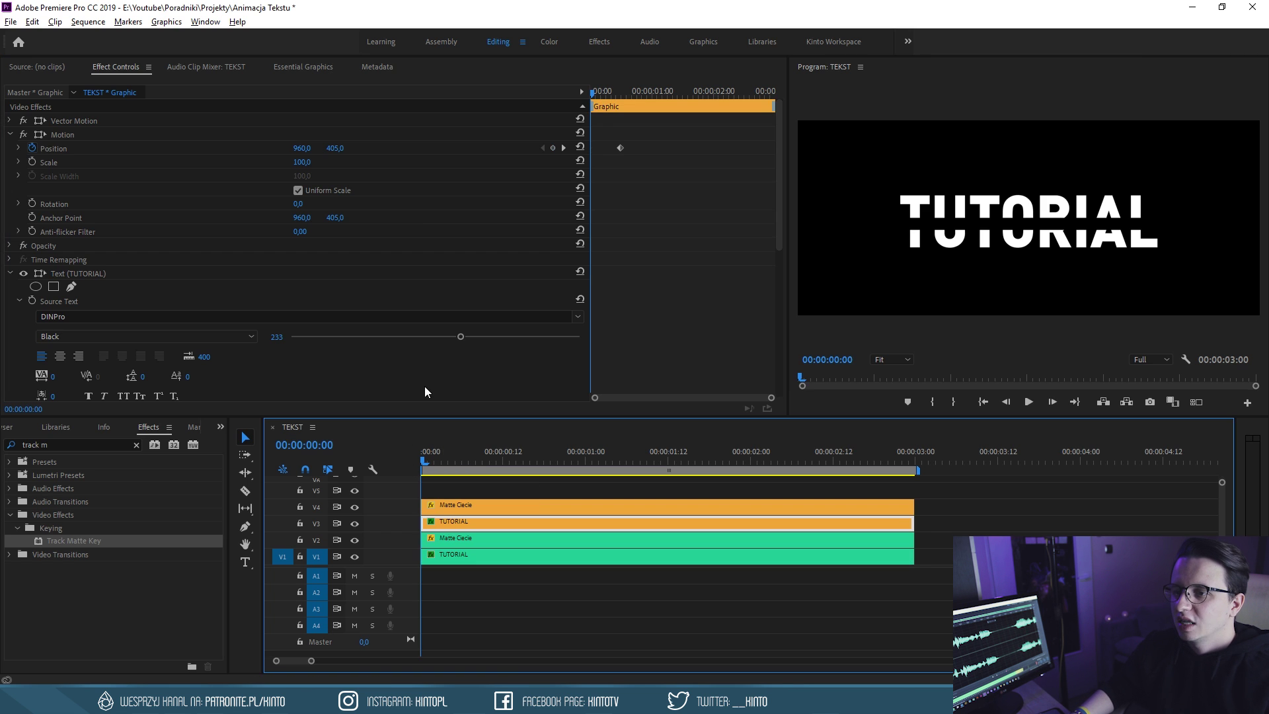
pyautogui.click(337, 148)
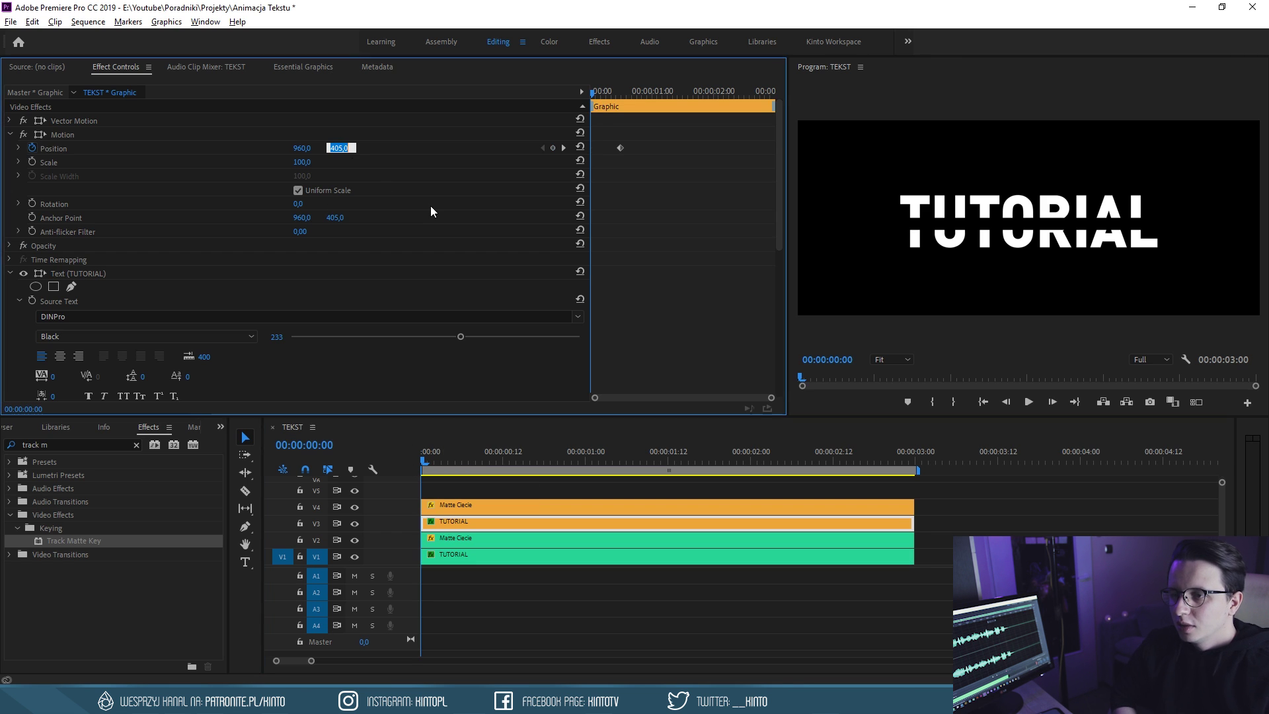
pyautogui.write('3')
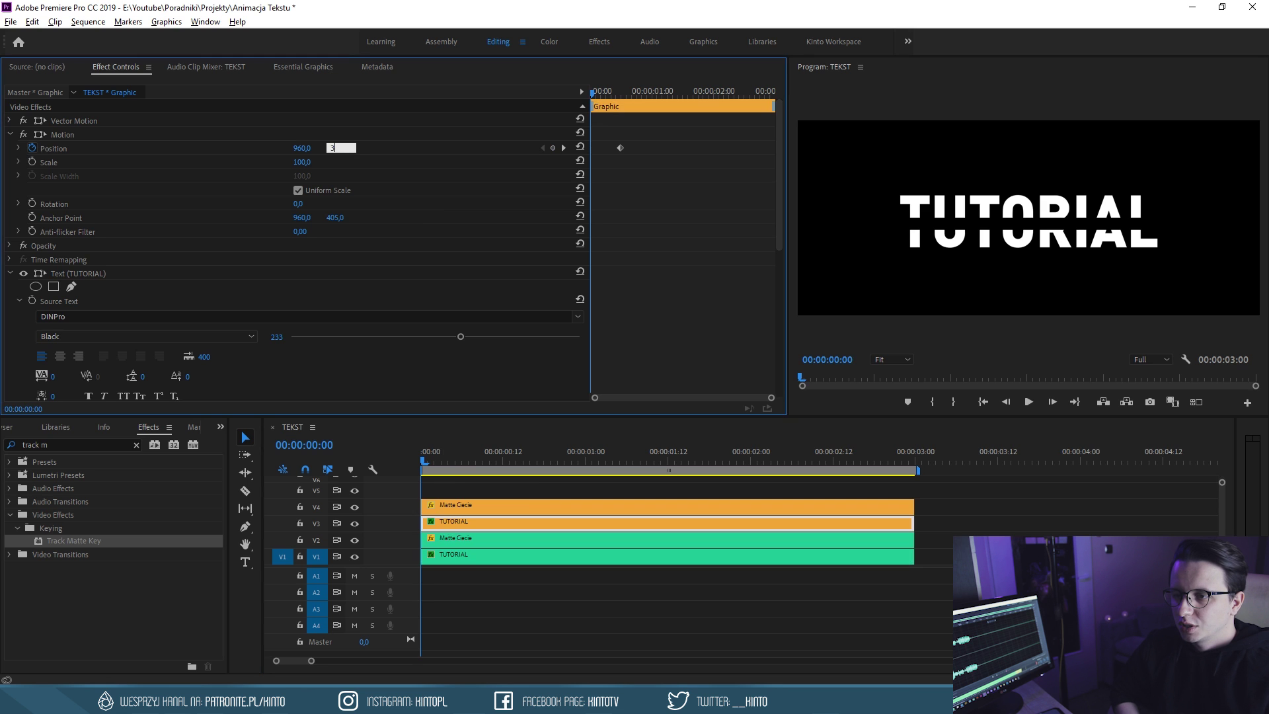
pyautogui.press('Return')
# Play and scrub through the split title animation
pyautogui.click(373, 454)
pyautogui.press('space')
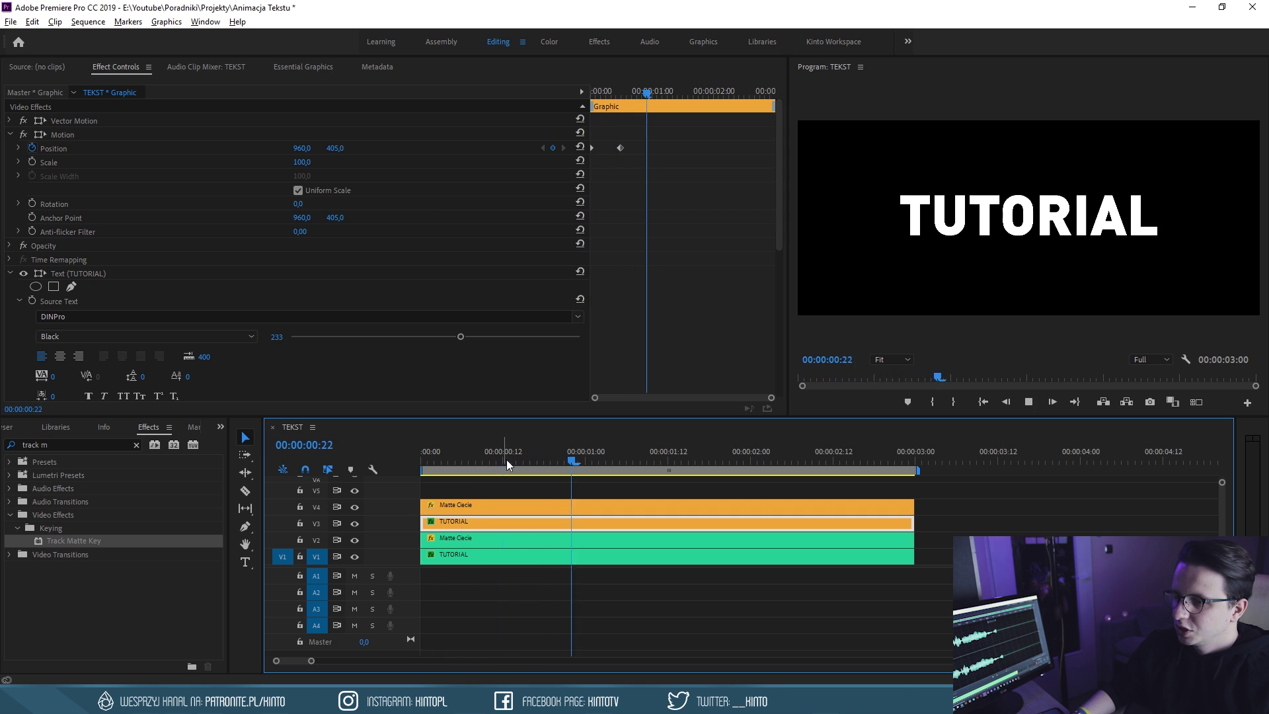
pyautogui.click(423, 451)
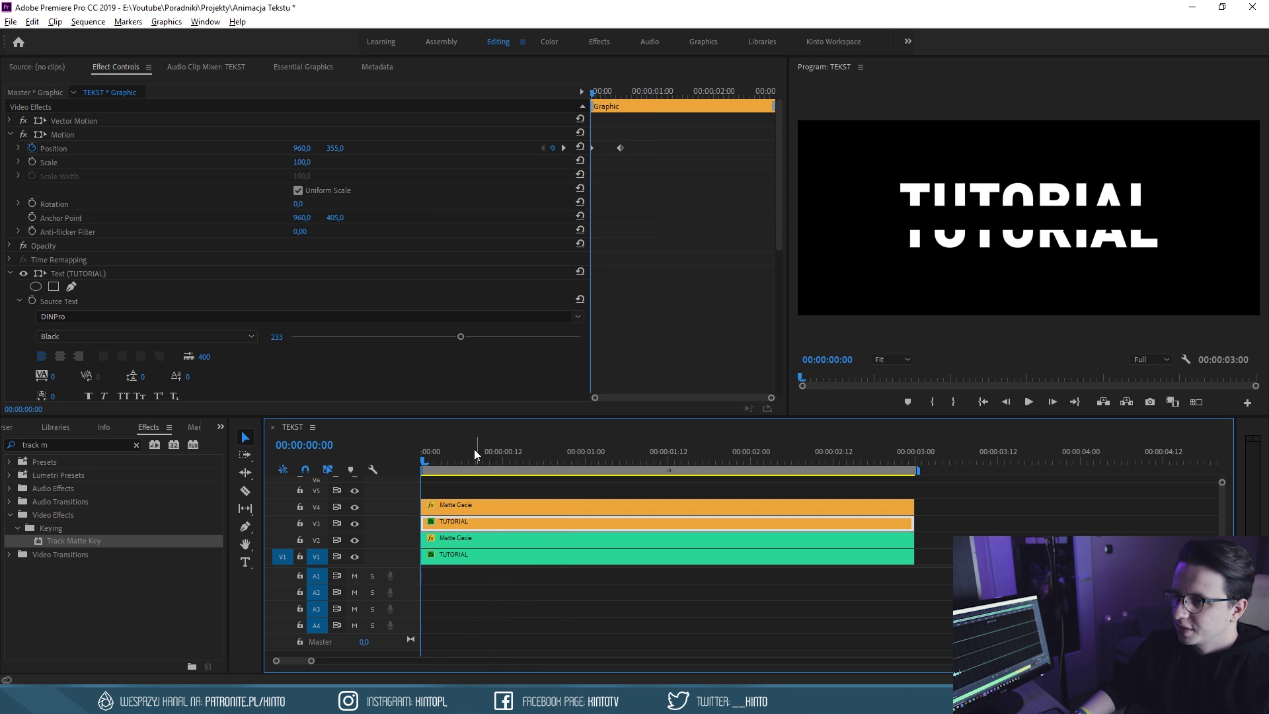
pyautogui.press('space')
pyautogui.click(449, 451)
pyautogui.moveTo(446, 451); pyautogui.dragTo(501, 450)
# Align both clips' end Position keyframes at frame 12 and replay the split from the start
pyautogui.moveTo(592, 148); pyautogui.dragTo(614, 148)
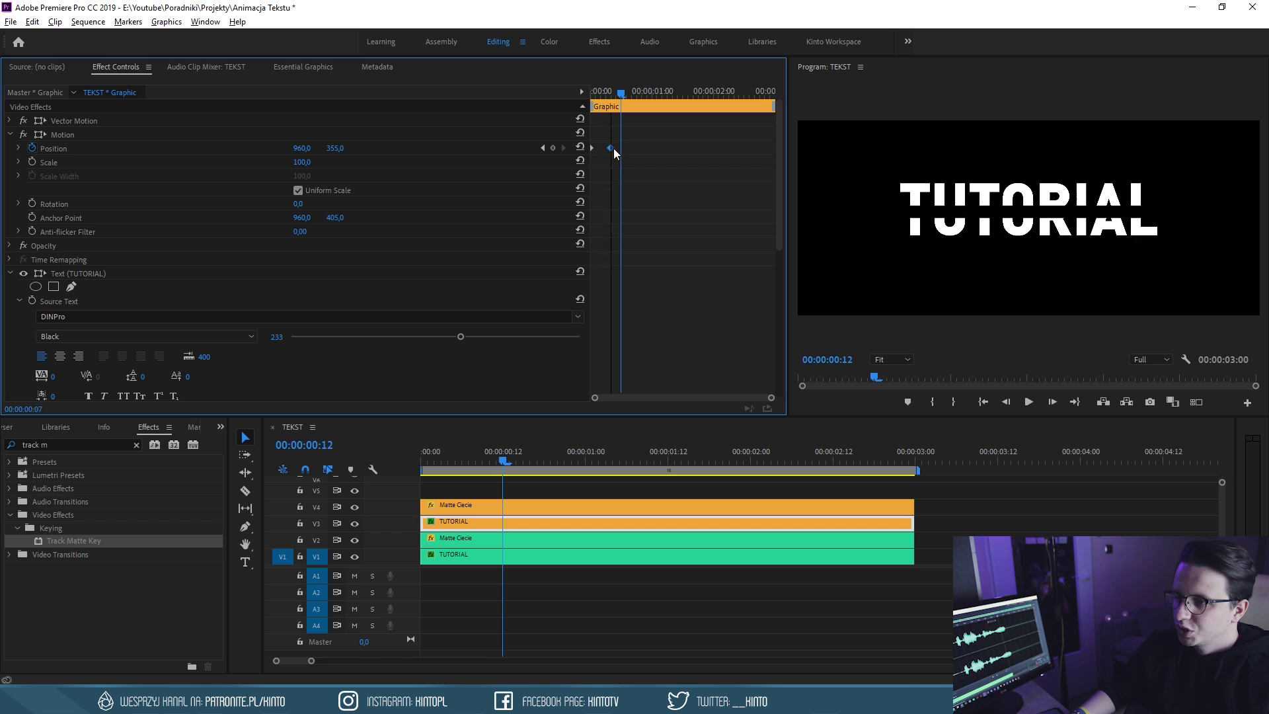
pyautogui.click(456, 553)
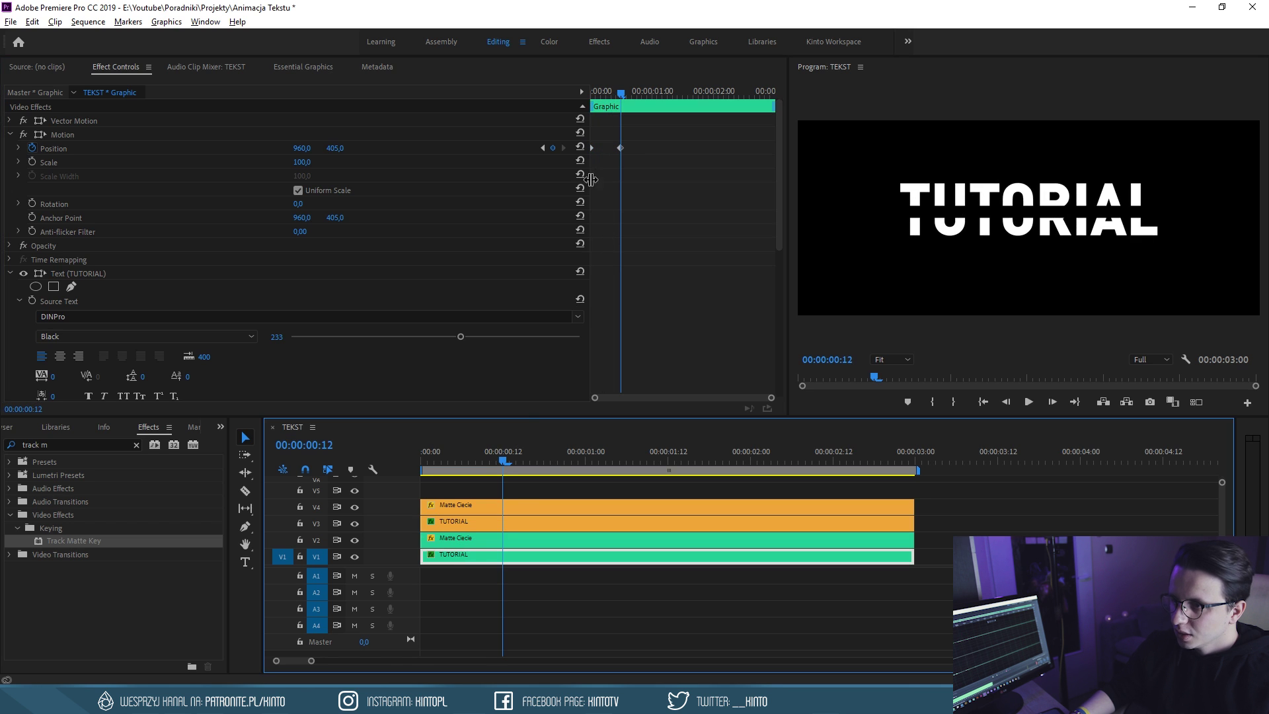
pyautogui.moveTo(591, 148); pyautogui.dragTo(619, 148)
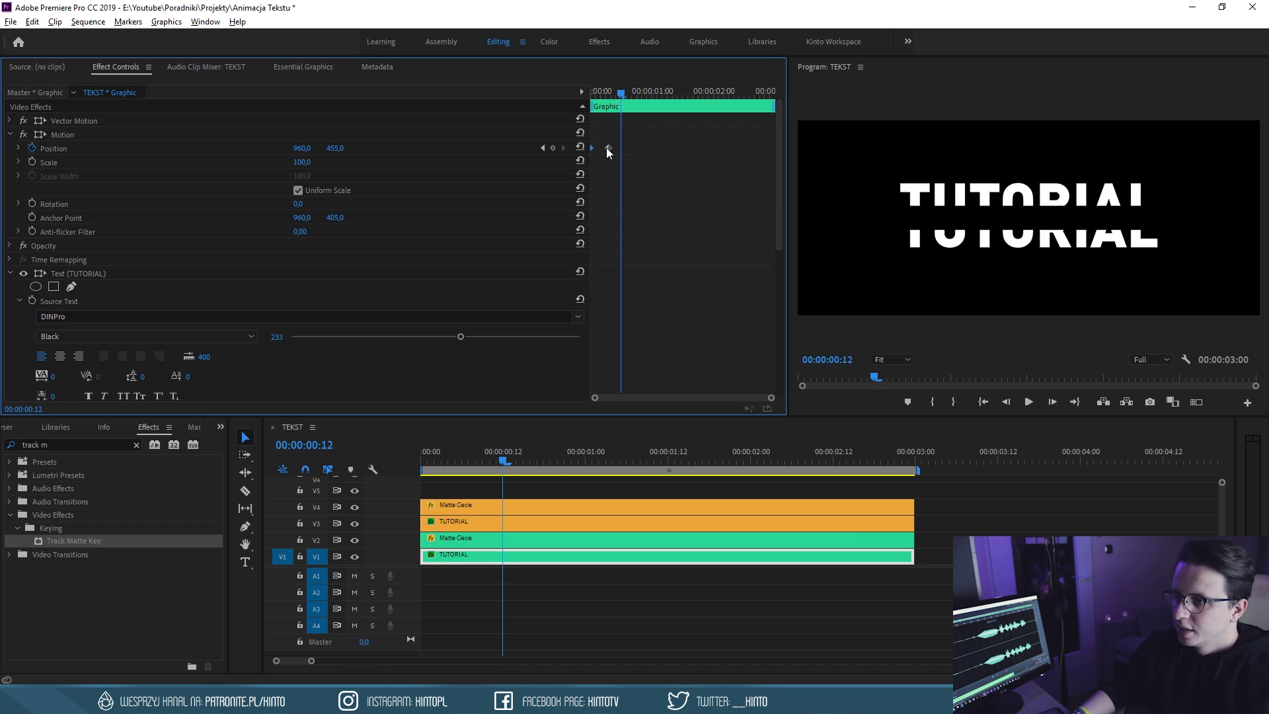
pyautogui.moveTo(616, 88); pyautogui.dragTo(580, 87)
pyautogui.press('space')
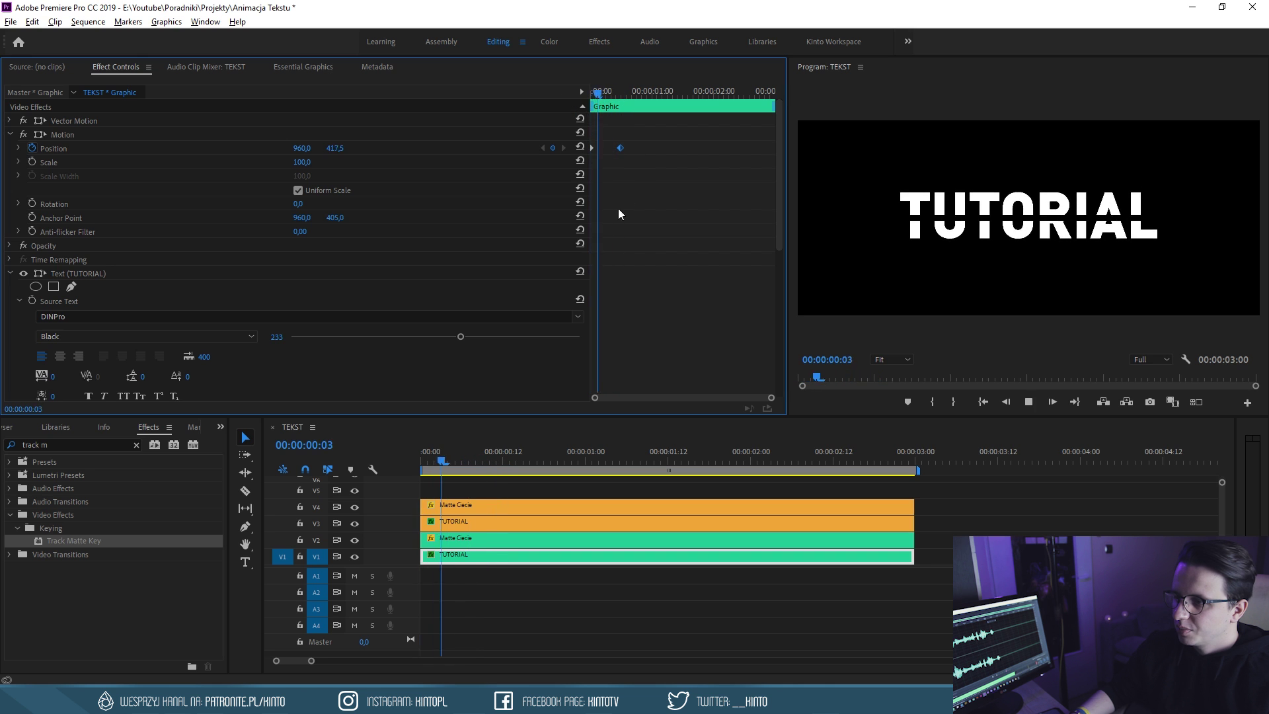
pyautogui.press('Home')
pyautogui.press('space')
pyautogui.press('Home')
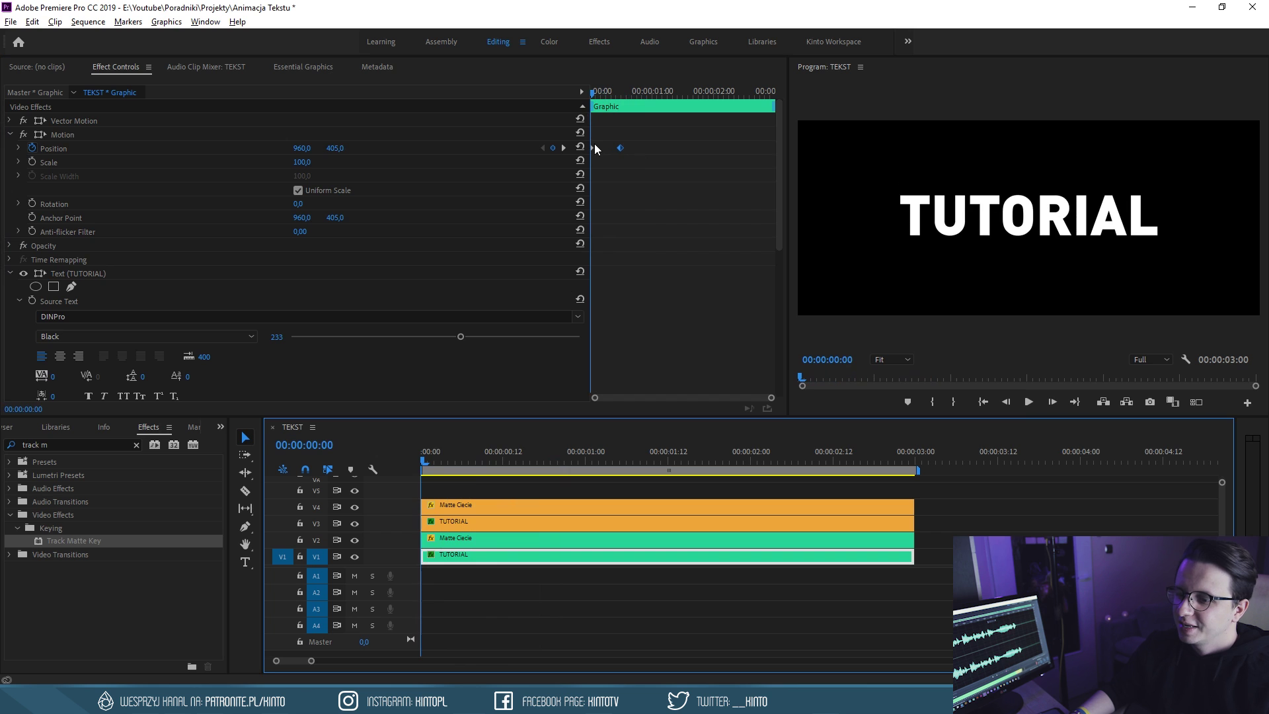
# Give the lower TUTORIAL clip's Position keyframes Ease Out and Ease In
pyautogui.rightClick(593, 148)
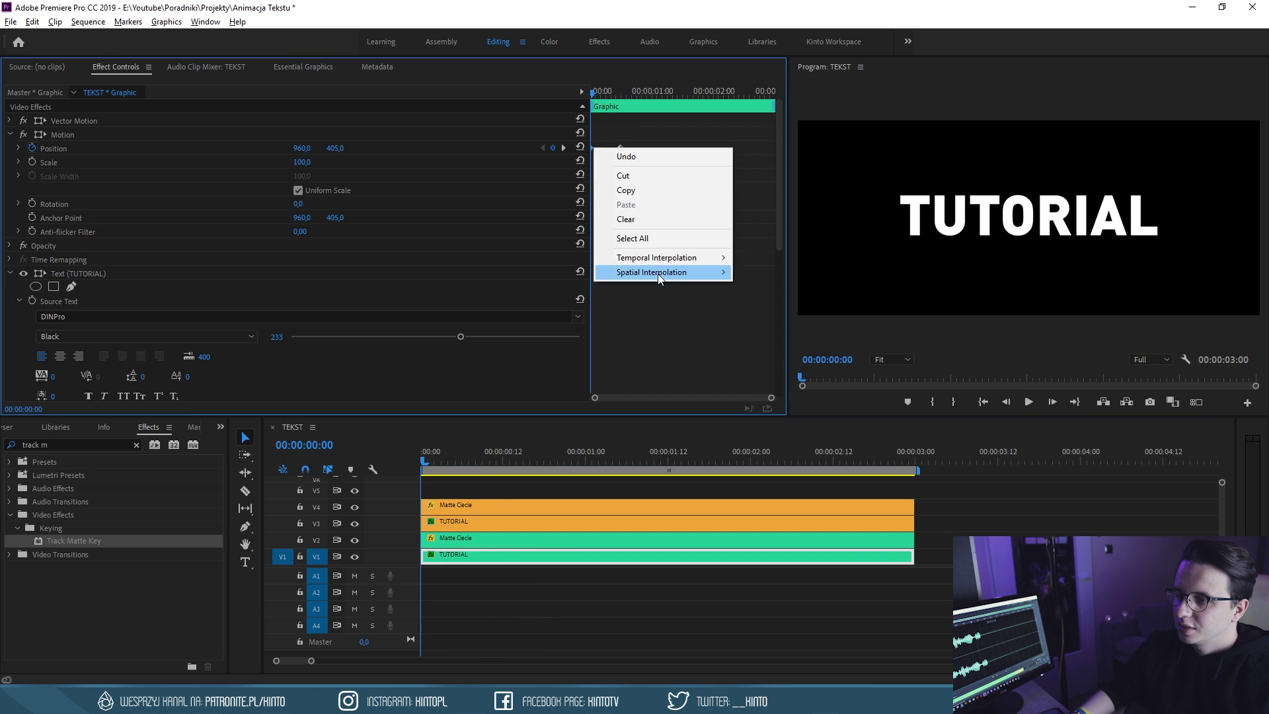
pyautogui.moveTo(659, 259)
pyautogui.click(787, 355)
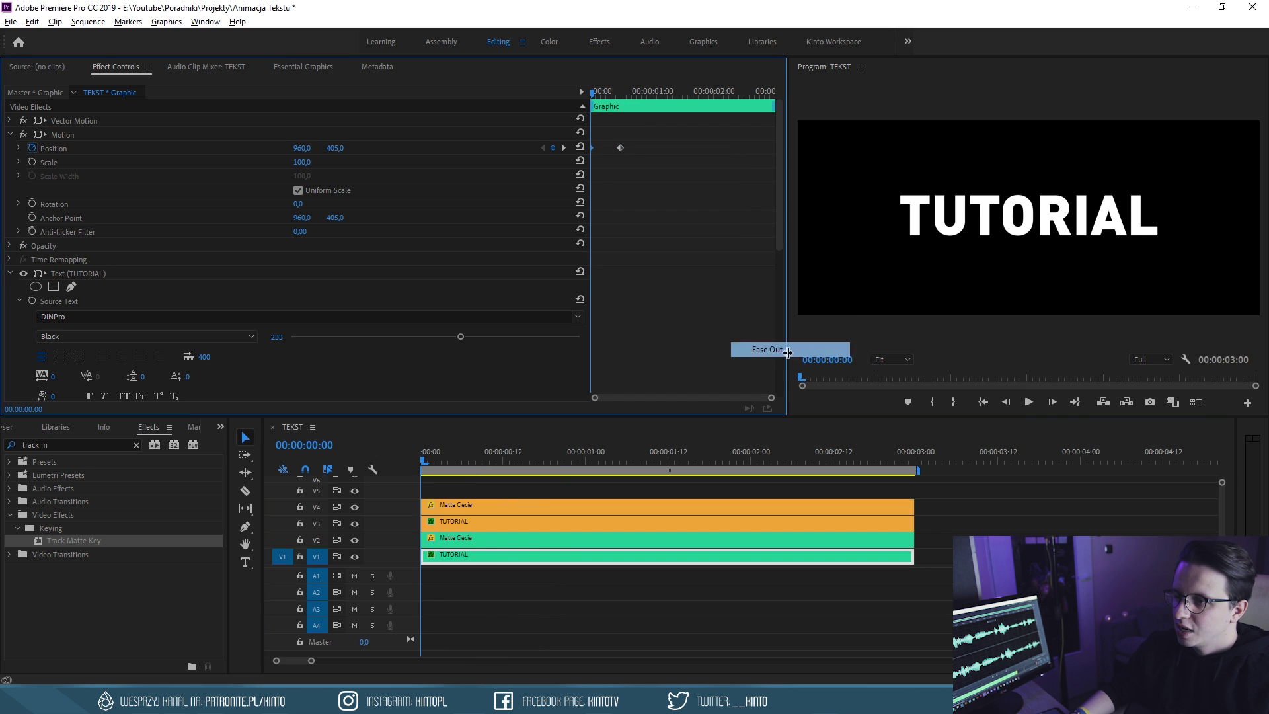
pyautogui.rightClick(619, 148)
pyautogui.moveTo(691, 257)
pyautogui.click(745, 334)
# Apply Ease Out and Ease In to the V3 TUTORIAL clip's Position keyframes and expand the speed graph
pyautogui.click(442, 522)
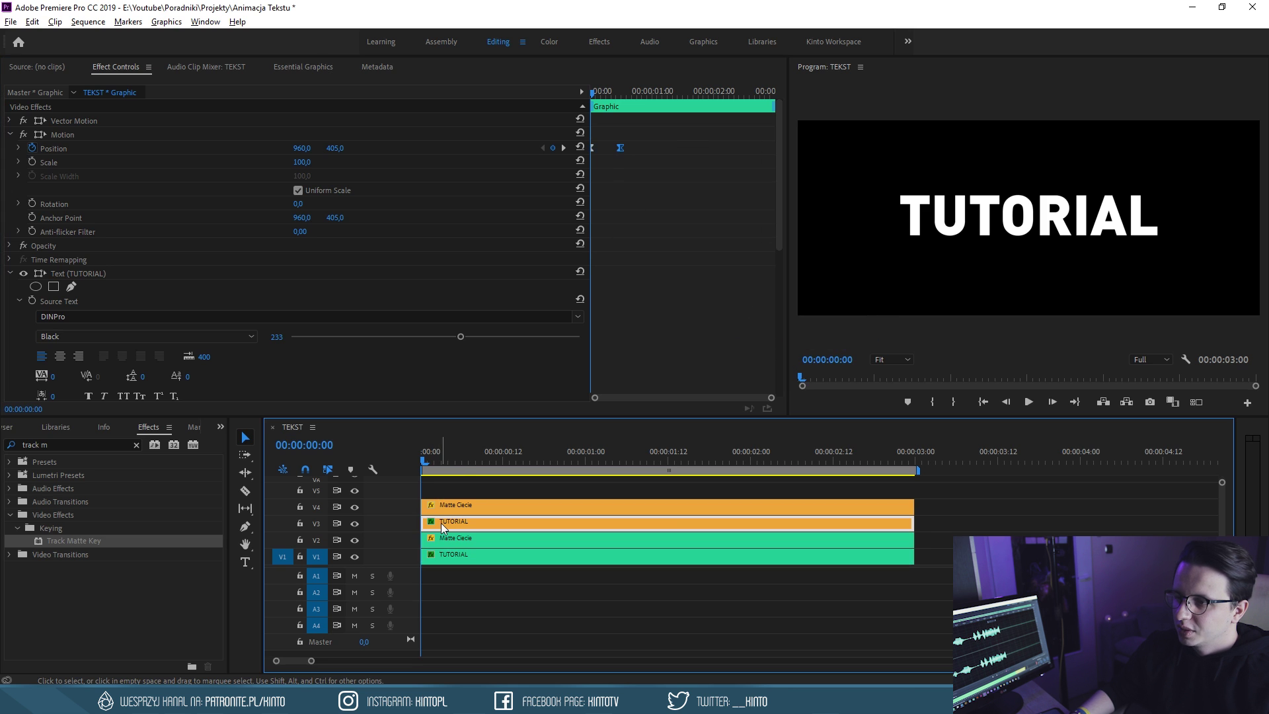
pyautogui.rightClick(592, 146)
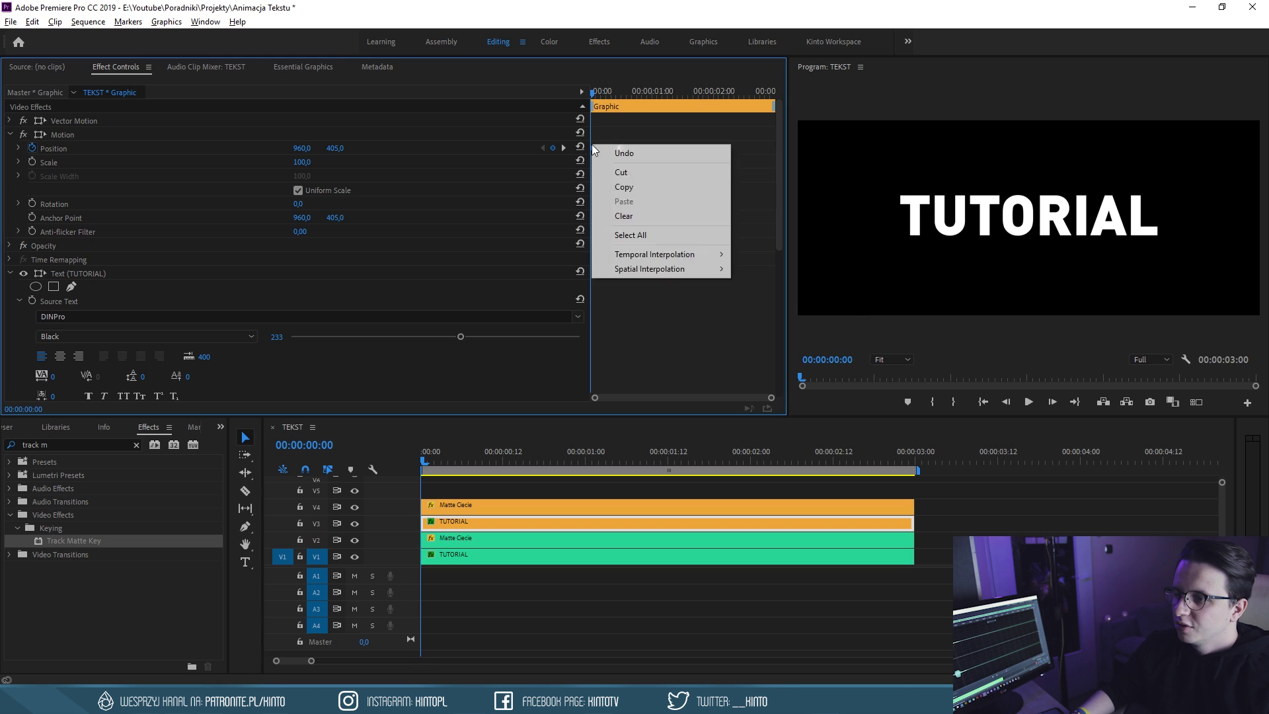
pyautogui.moveTo(691, 255)
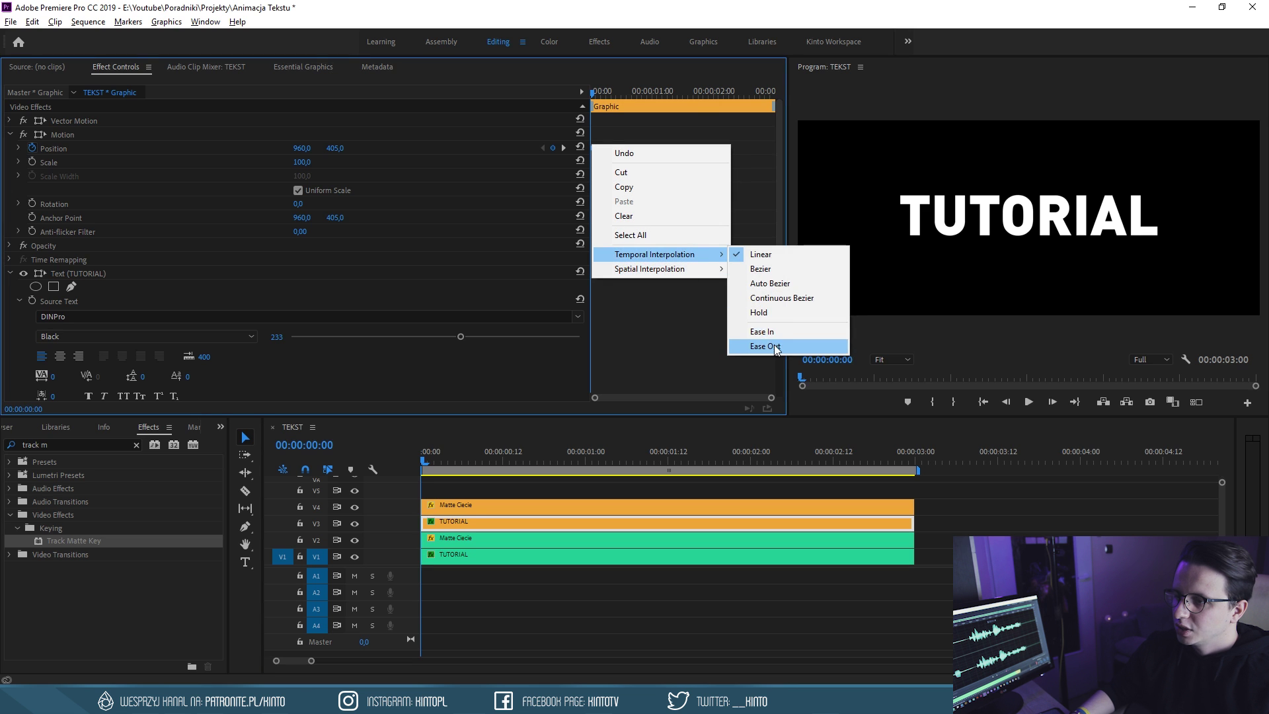
pyautogui.click(767, 345)
pyautogui.rightClick(620, 148)
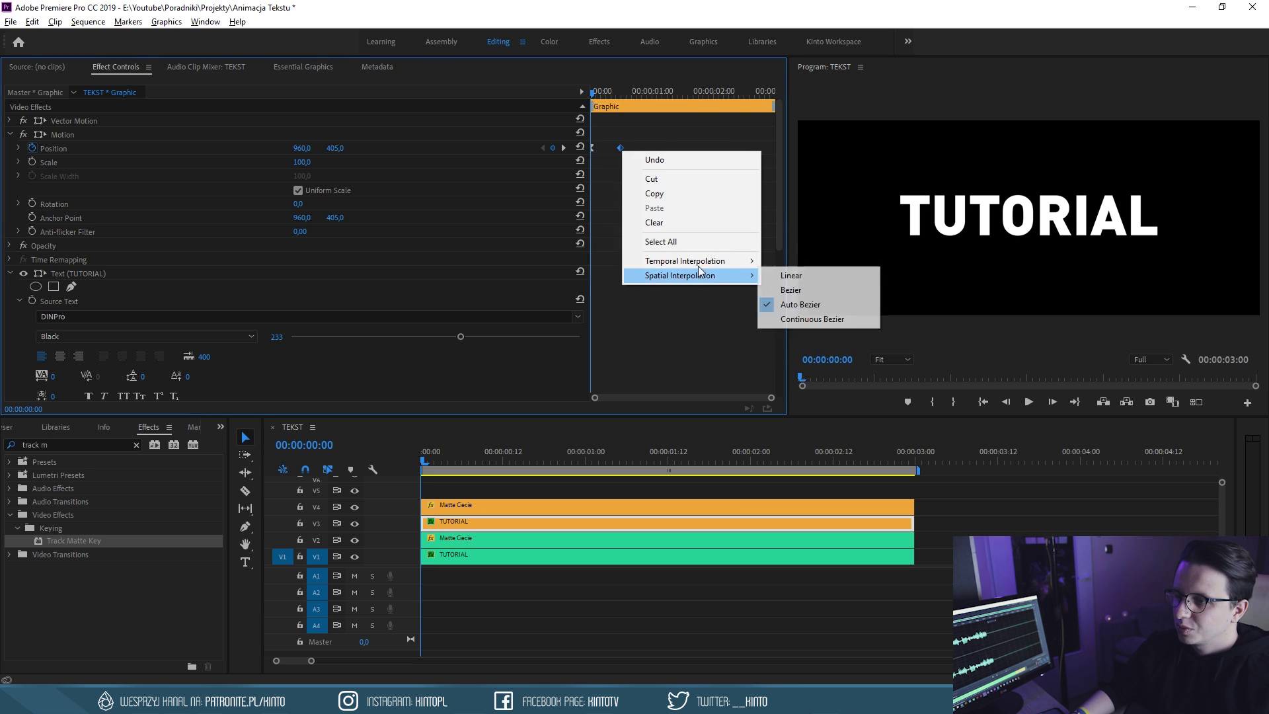
pyautogui.moveTo(685, 261)
pyautogui.click(809, 338)
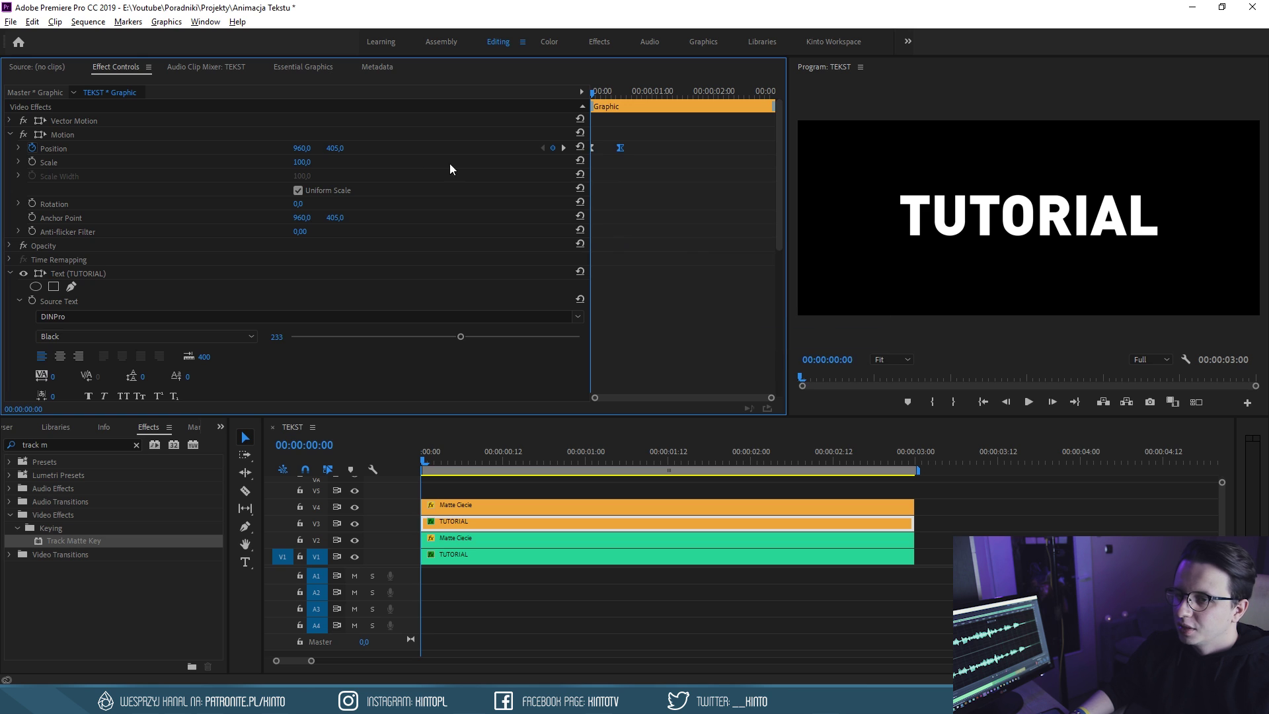
pyautogui.click(18, 149)
# Zoom to the first frames, drag the velocity handle for a steeper, later peak, and preview it
pyautogui.moveTo(772, 397); pyautogui.dragTo(699, 393)
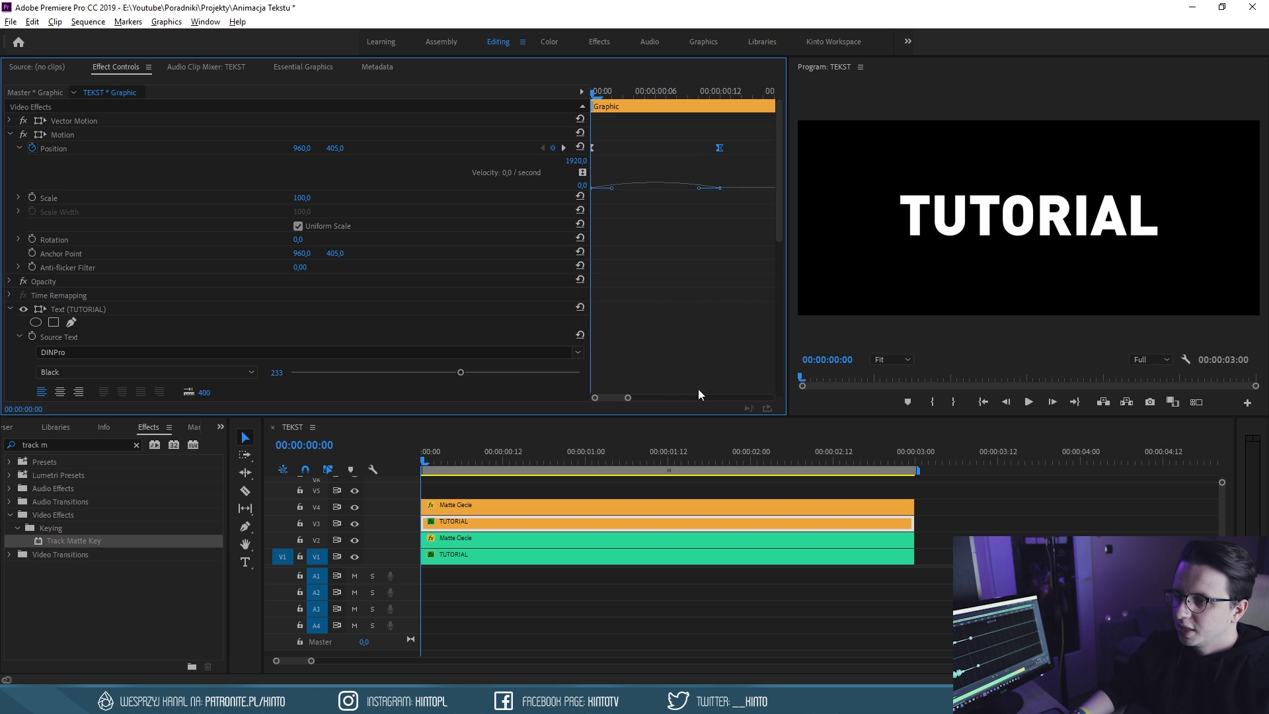
pyautogui.moveTo(415, 458)
pyautogui.mouseDown()
pyautogui.moveTo(474, 456)
pyautogui.moveTo(413, 451)
pyautogui.moveTo(423, 455)
pyautogui.mouseUp()
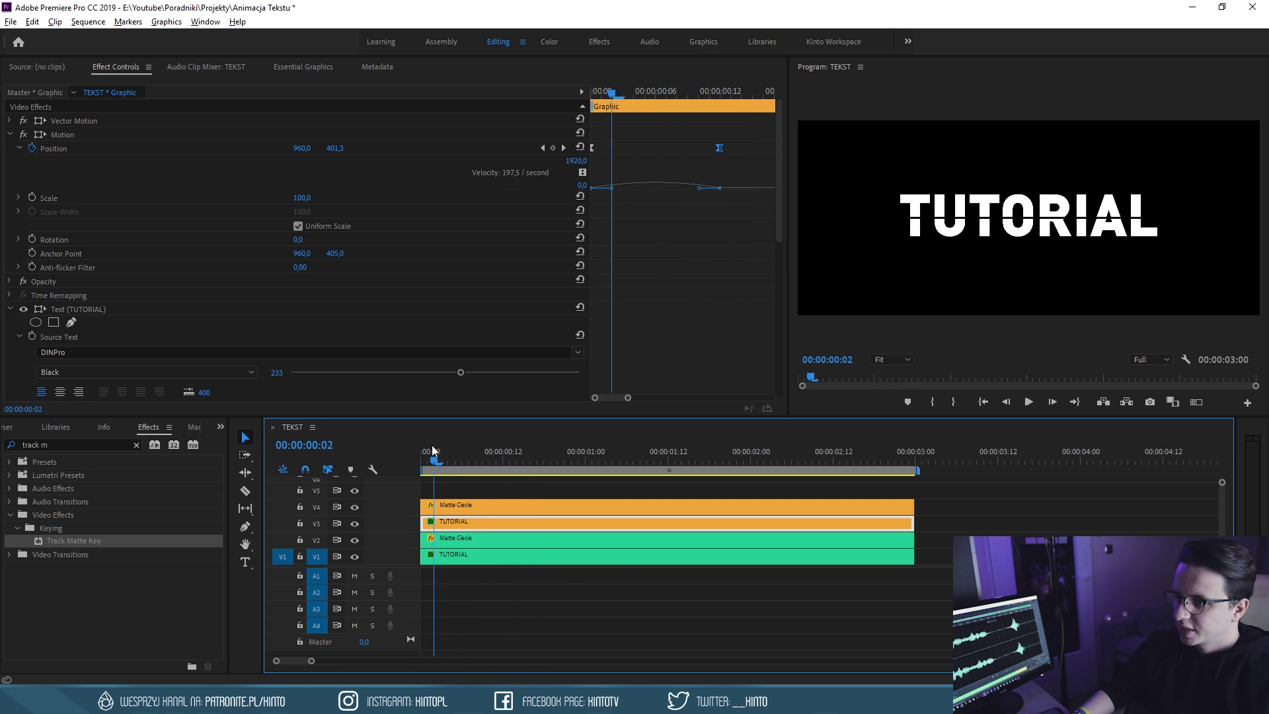
pyautogui.click(611, 192)
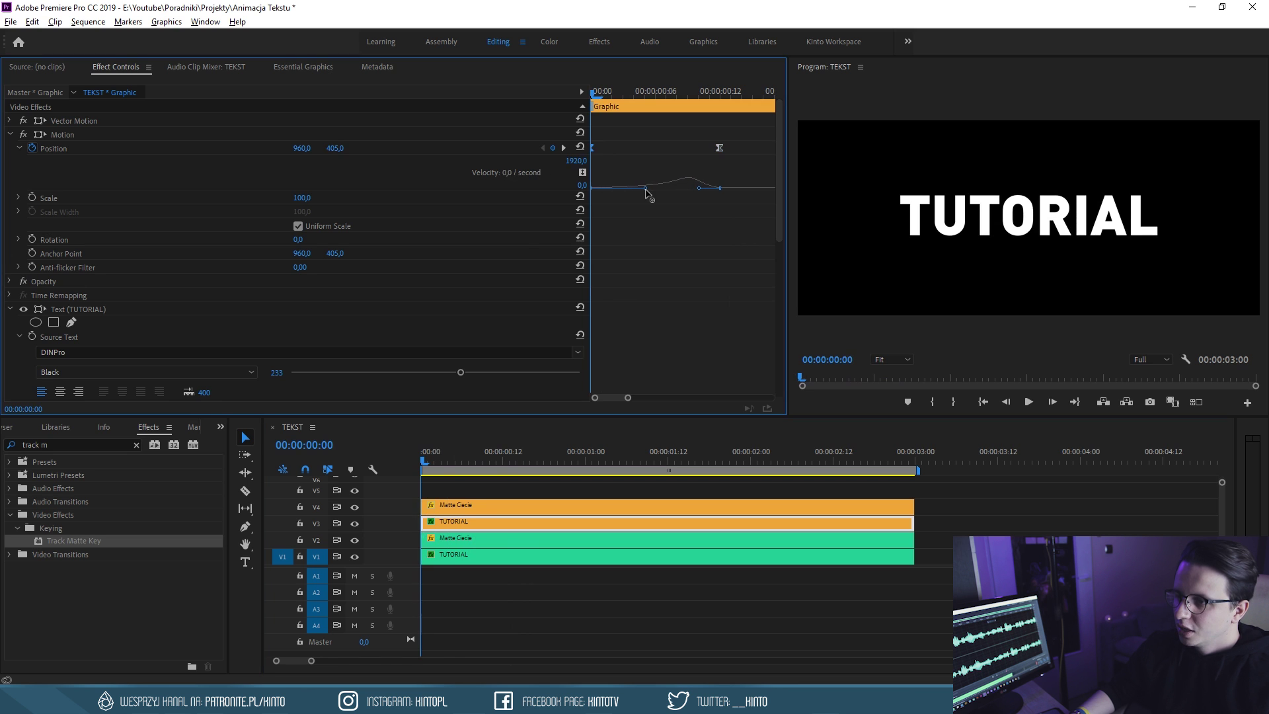
pyautogui.moveTo(599, 89); pyautogui.dragTo(689, 94)
pyautogui.press('space')
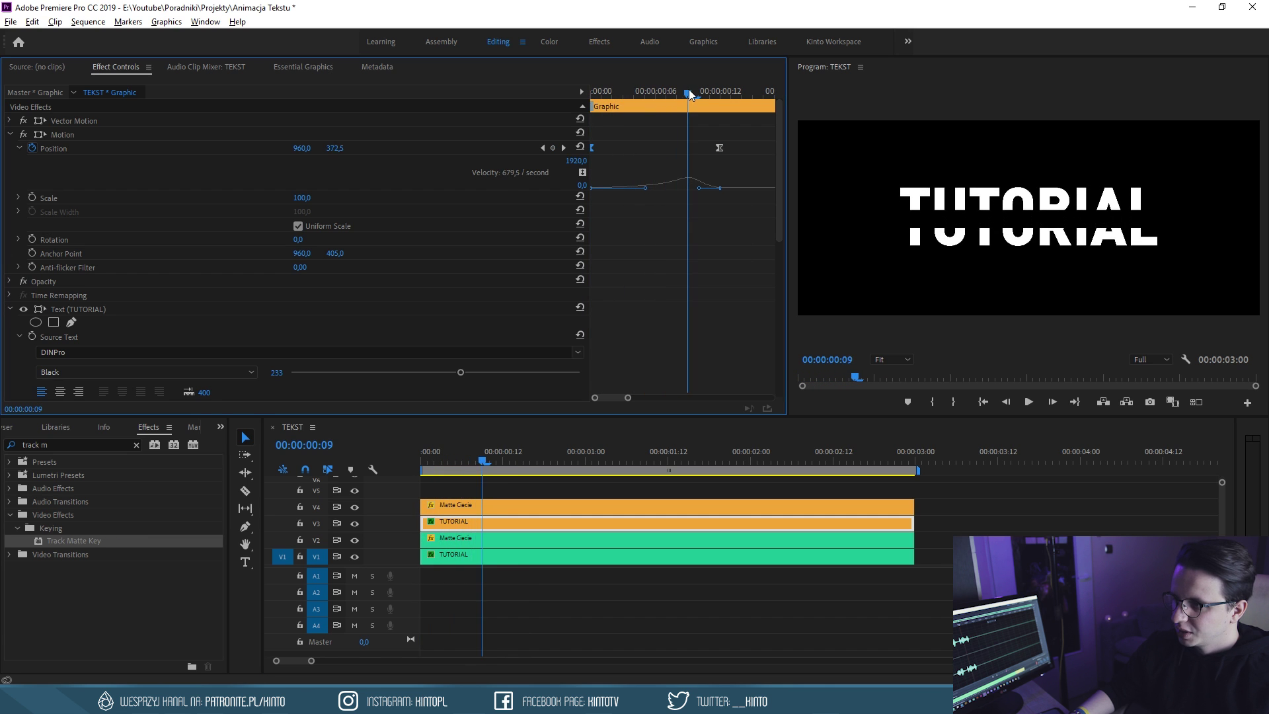
pyautogui.moveTo(689, 95); pyautogui.dragTo(591, 93)
pyautogui.press('space')
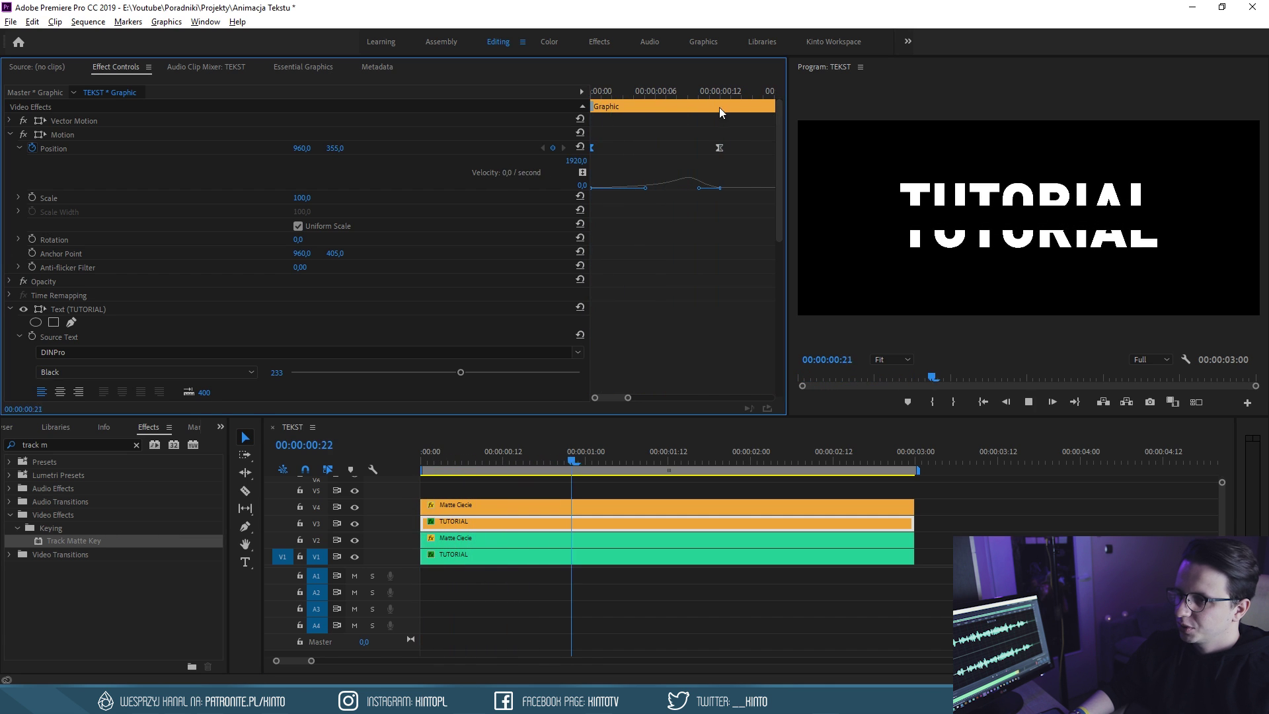
pyautogui.click(593, 90)
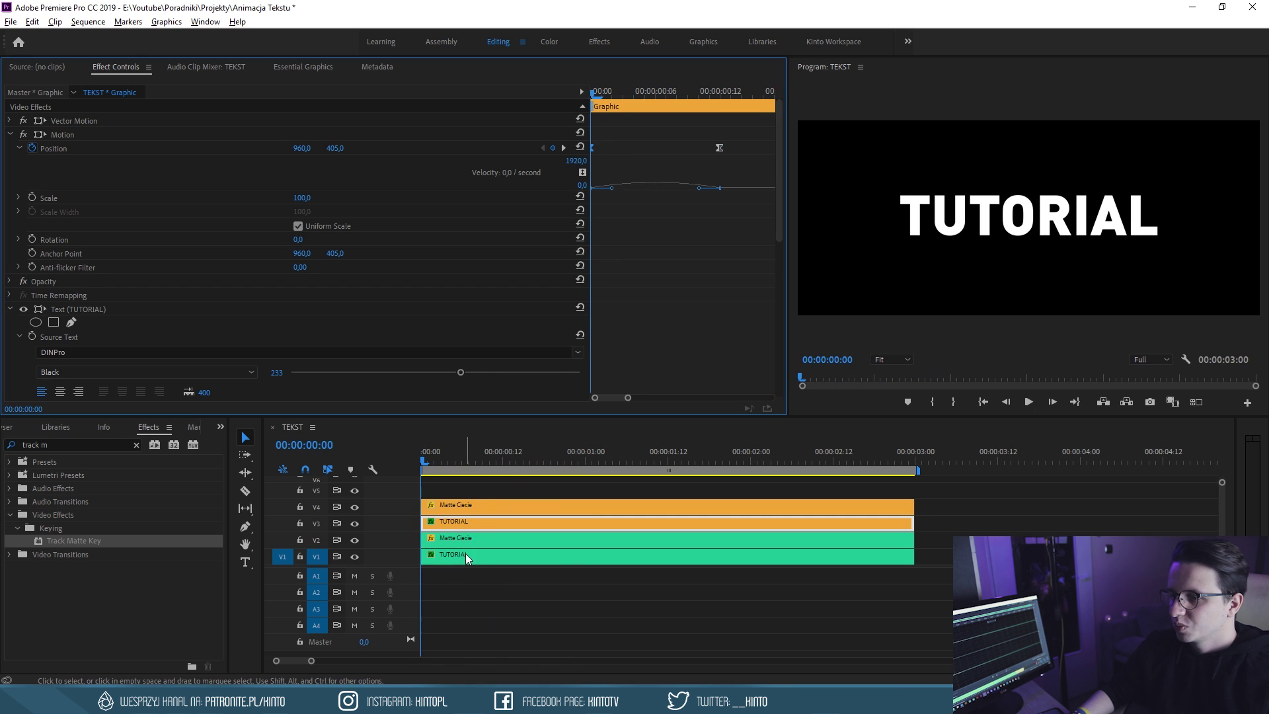
# Park at 00:00:00:12, deselect the clip, target V5 and enlarge the video track area
pyautogui.click(564, 444)
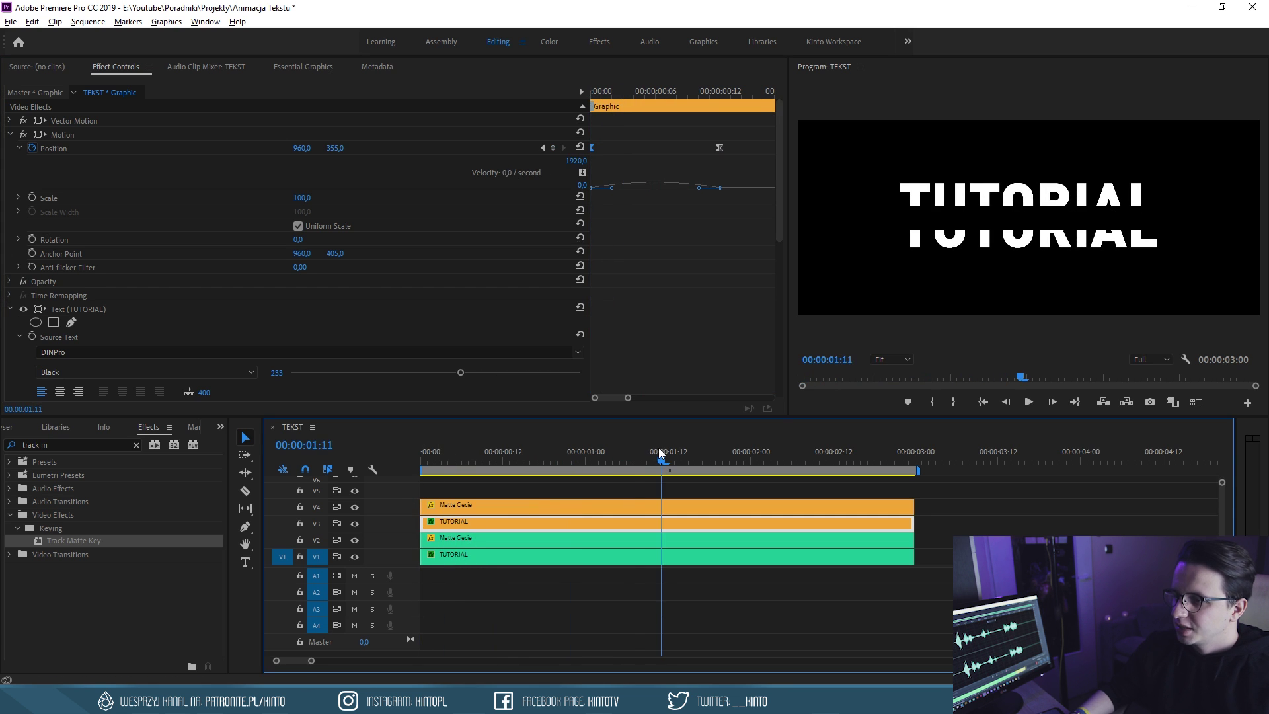
pyautogui.click(719, 91)
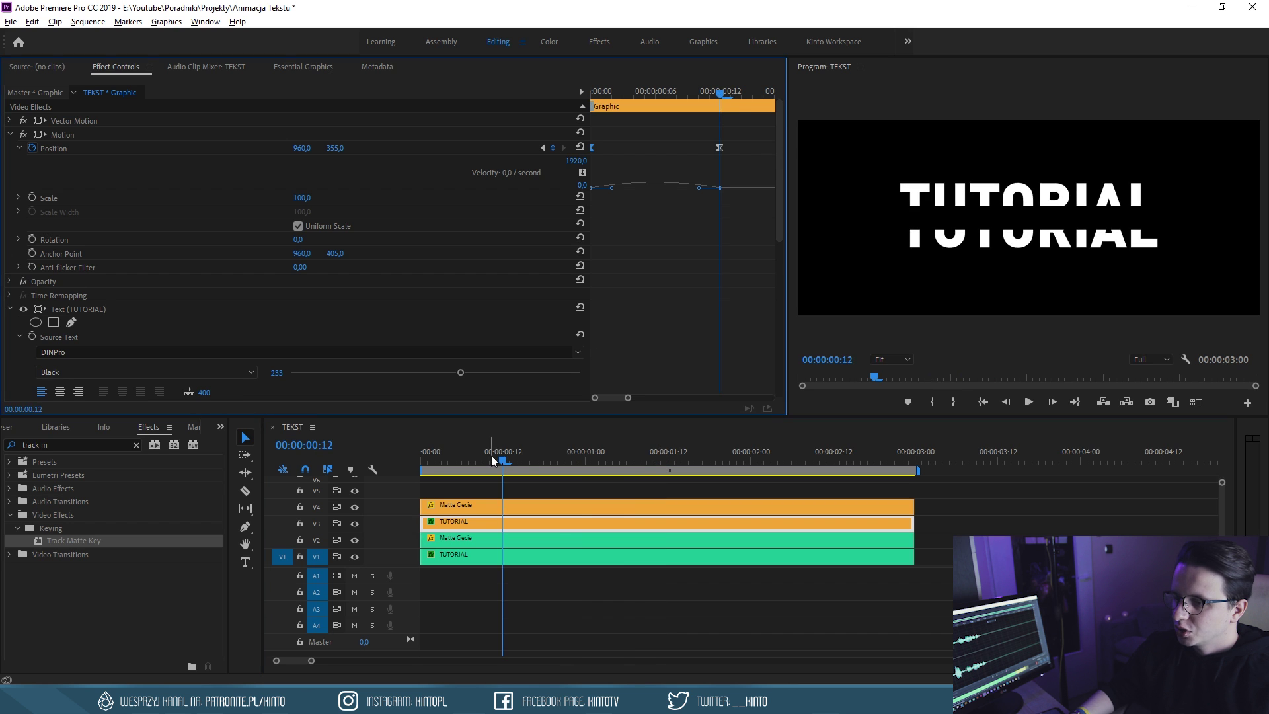
pyautogui.click(1024, 492)
pyautogui.click(316, 557)
pyautogui.click(318, 492)
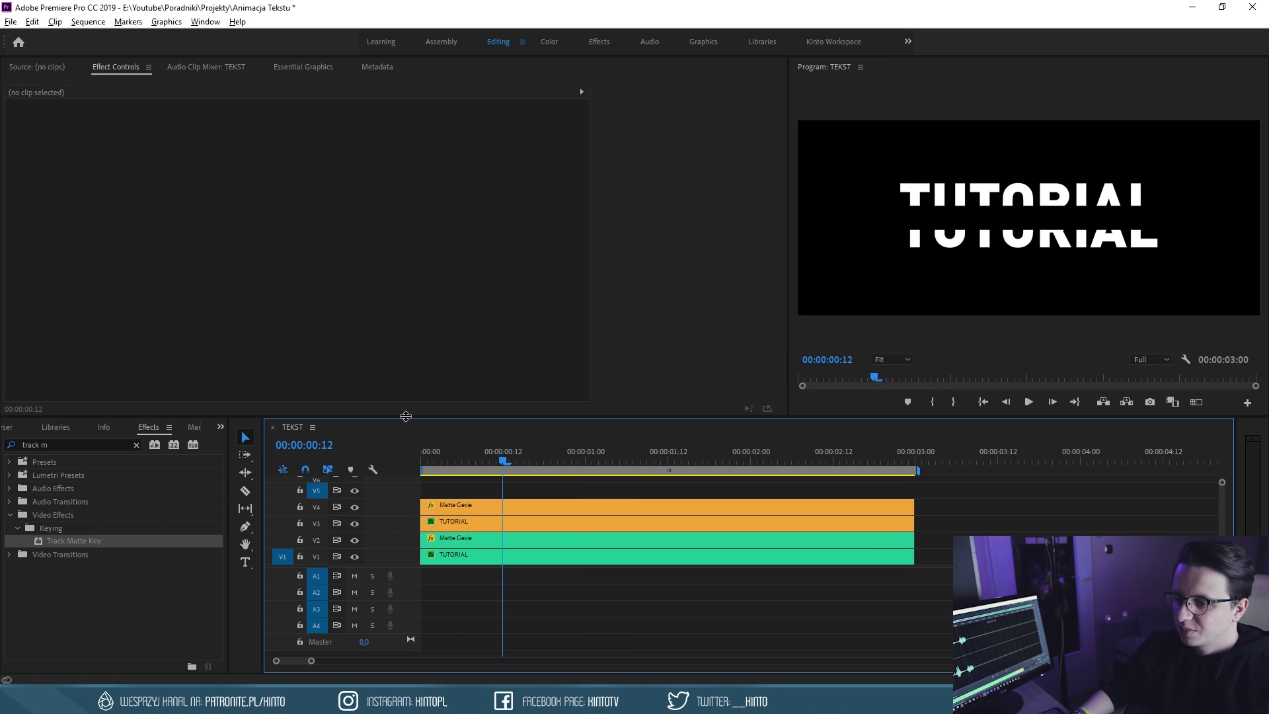
pyautogui.moveTo(347, 563); pyautogui.dragTo(354, 610)
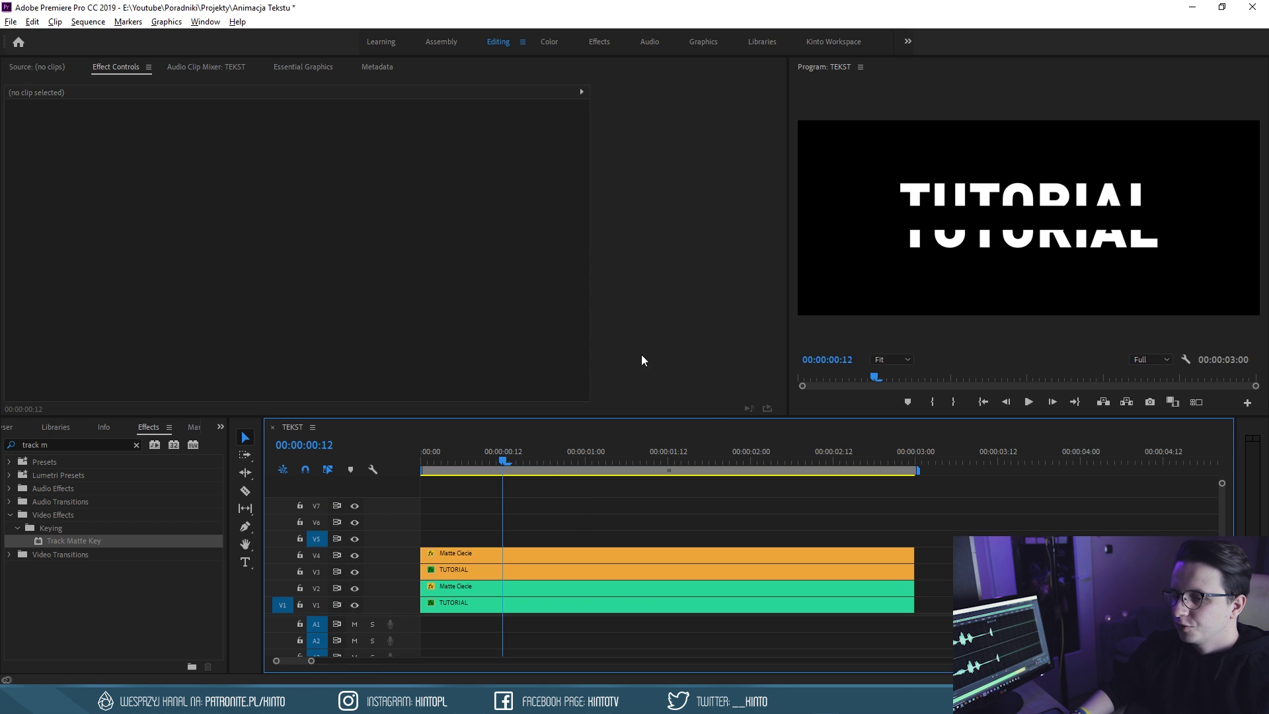
pyautogui.click(246, 562)
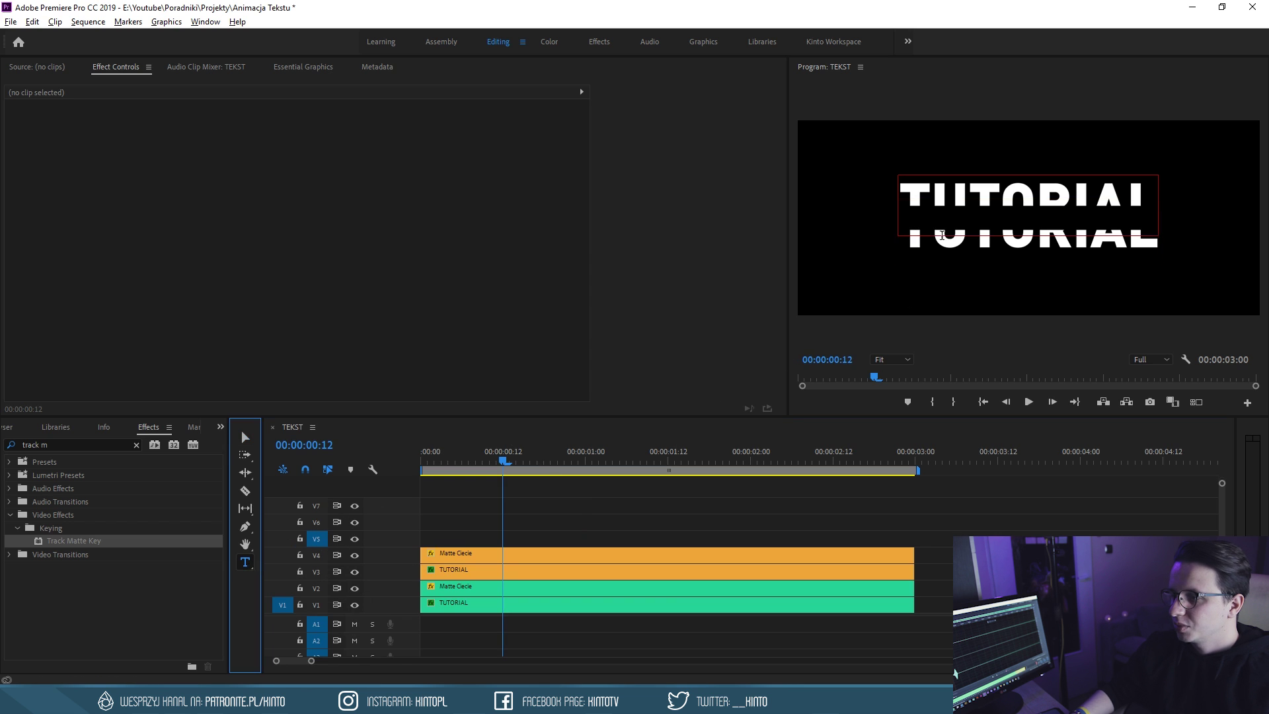
# Type the presenter's full name in capitals as a new text box in the Program monitor
pyautogui.click(835, 259)
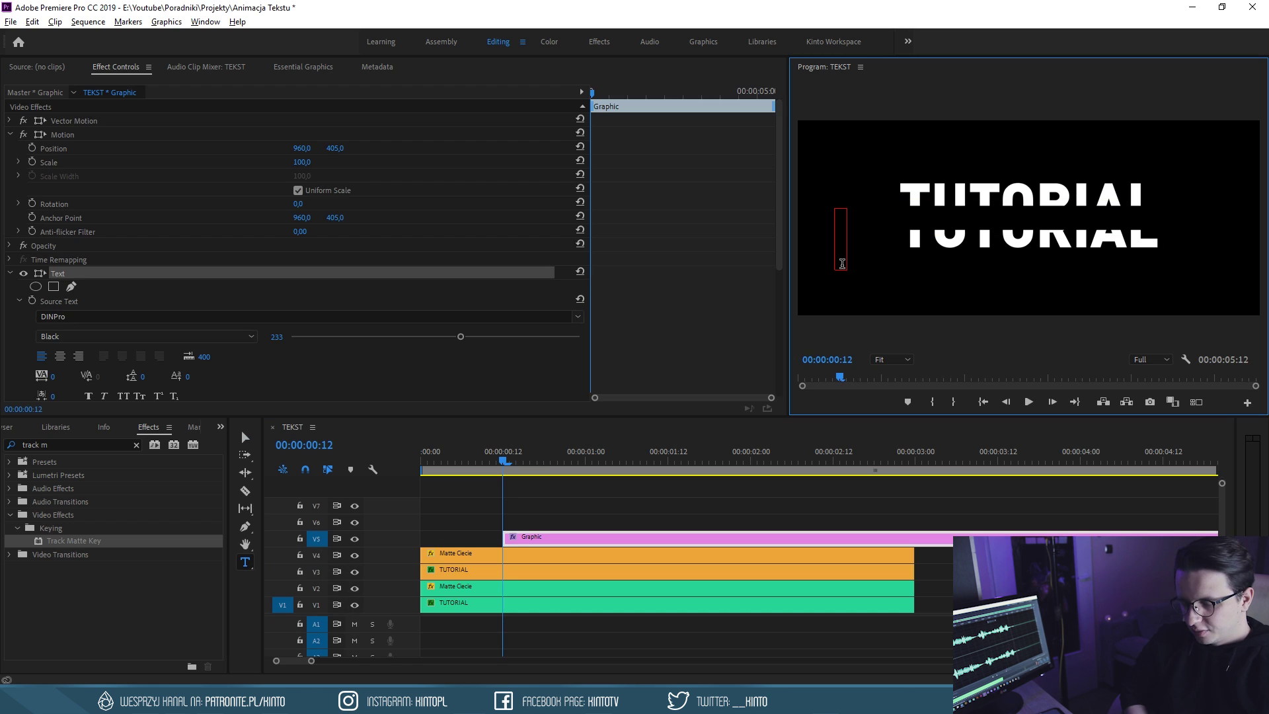
pyautogui.write('Krz')
pyautogui.press('BackSpace')
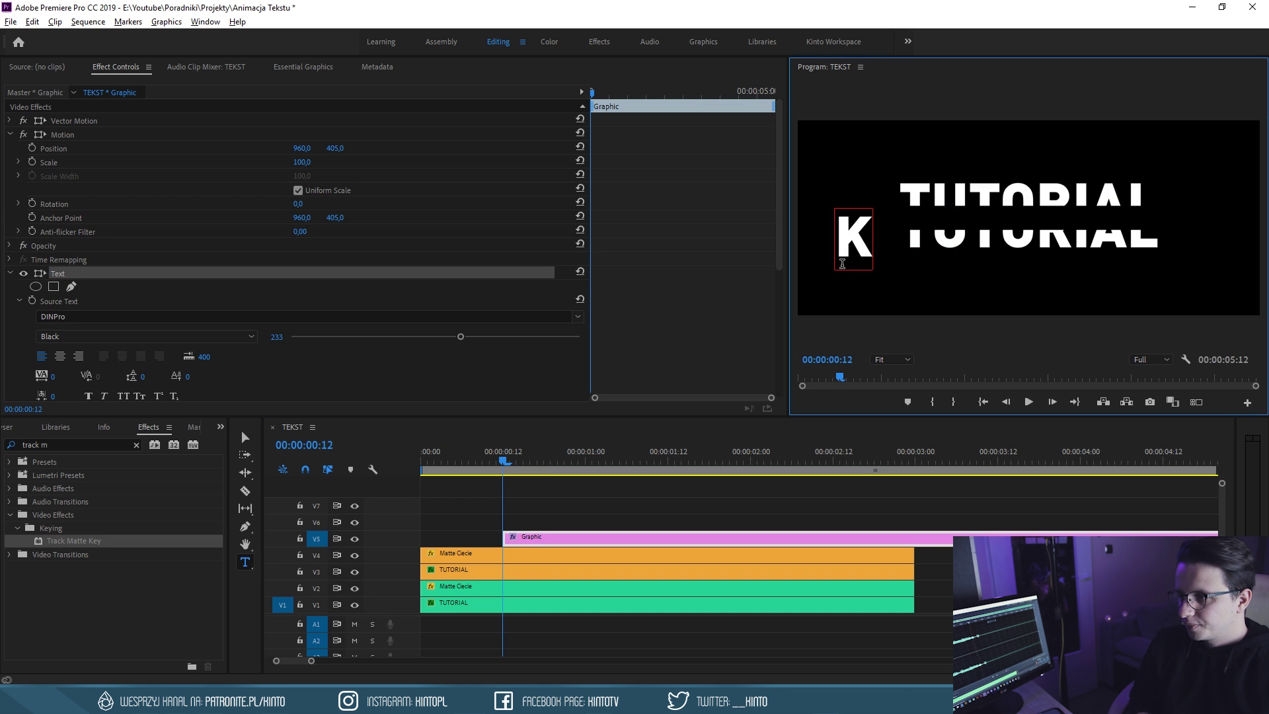
pyautogui.write('RZYSZTOF DZIE')
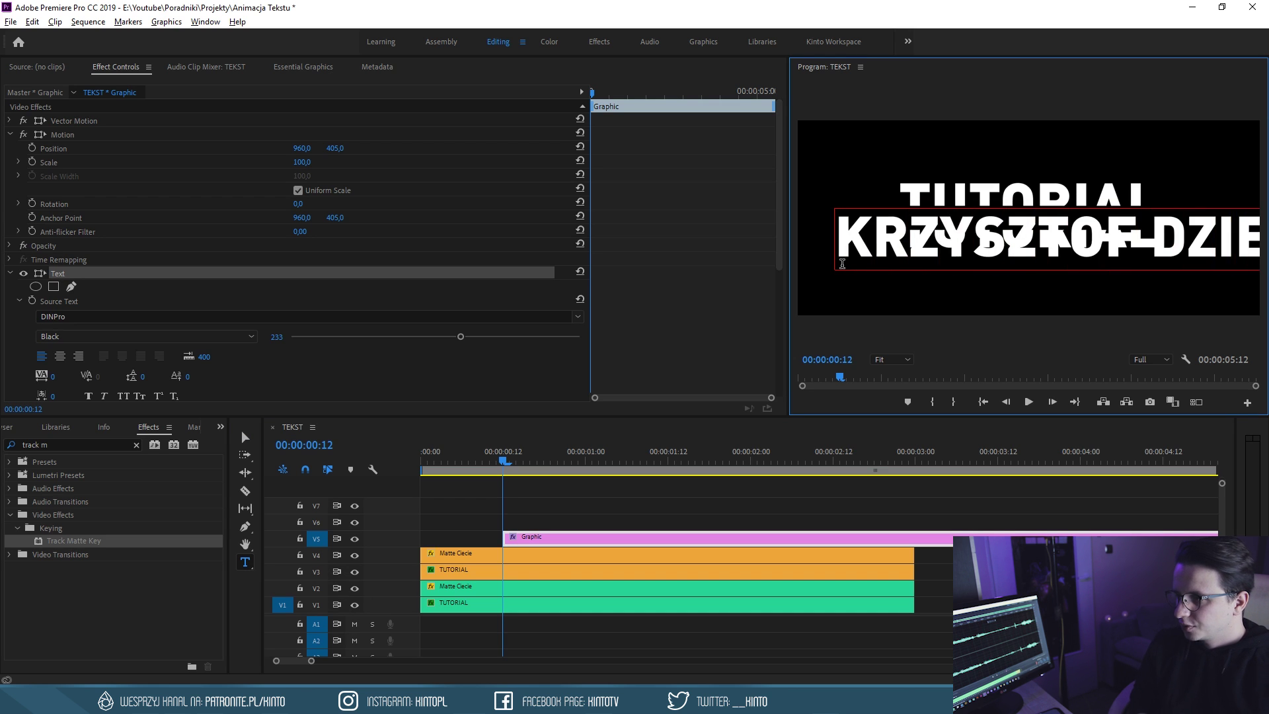
pyautogui.press('Escape')
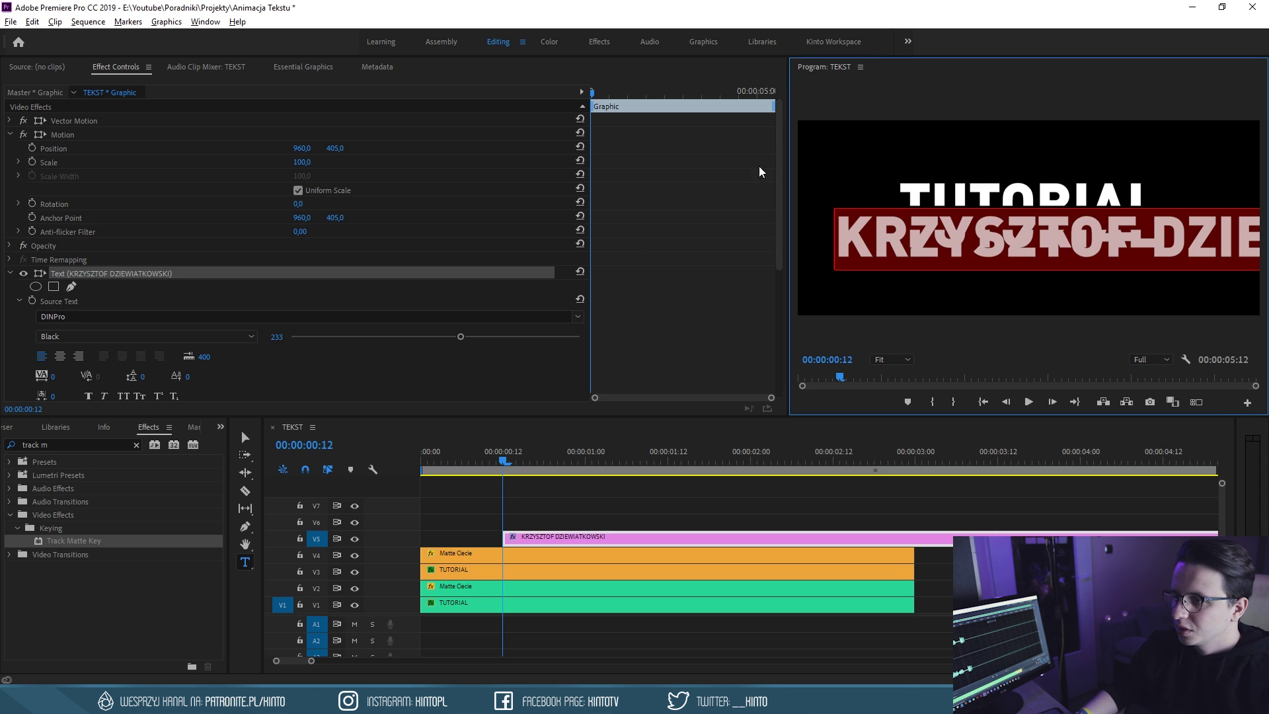
# Set the name text to Regular weight at size 80
pyautogui.scroll(-1, 779, 161)
pyautogui.moveTo(470, 307); pyautogui.dragTo(348, 331)
pyautogui.click(148, 301)
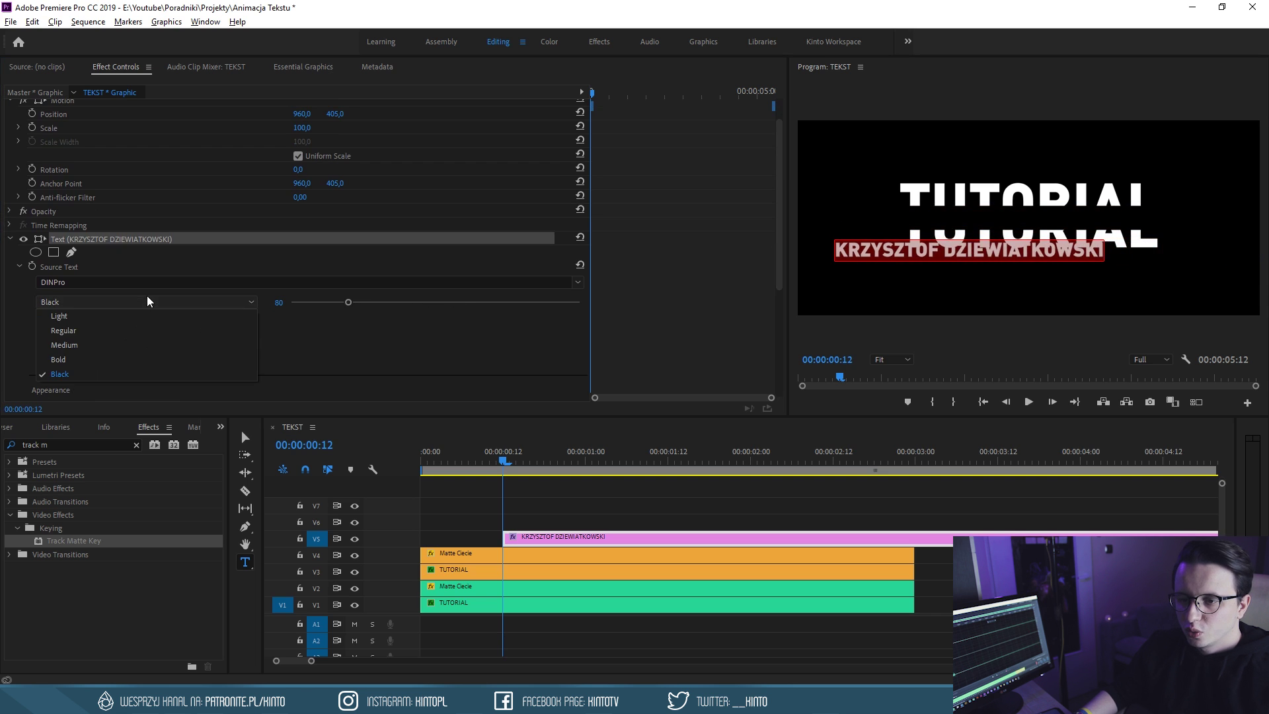
pyautogui.click(67, 331)
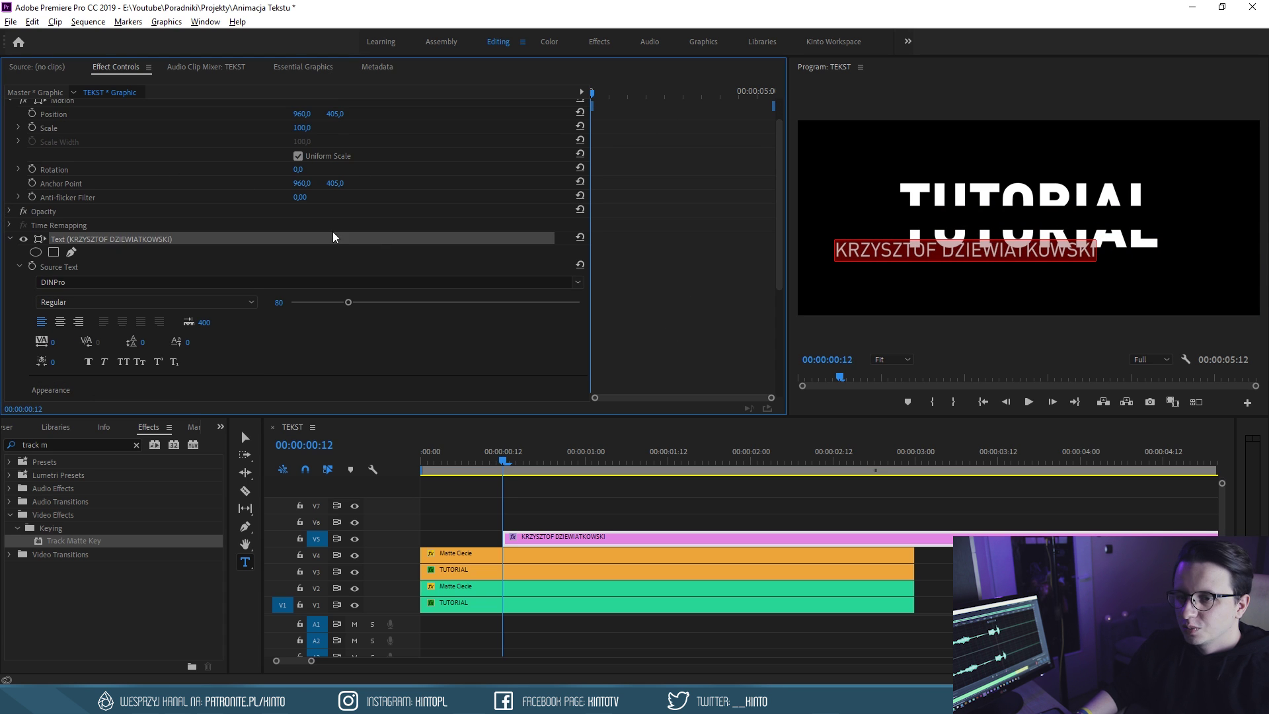
pyautogui.scroll(1, 660, 132)
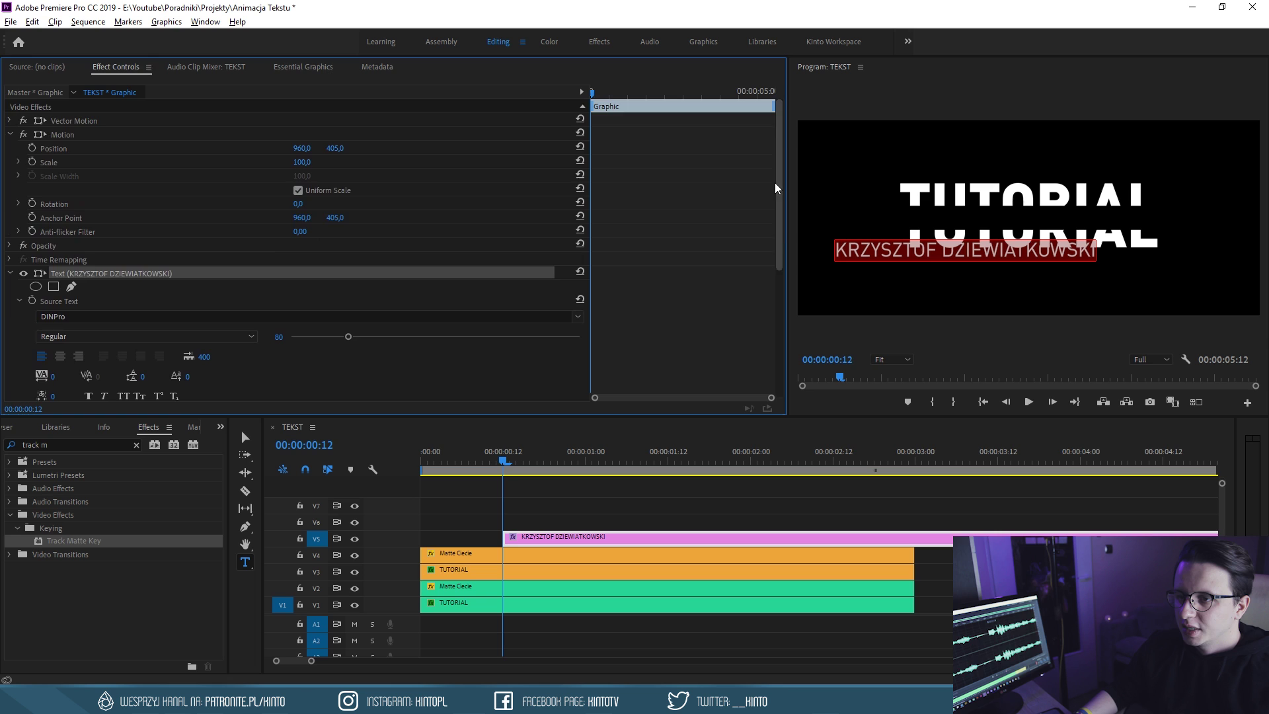
# Centre the name graphic vertically and horizontally in the frame
pyautogui.click(323, 68)
pyautogui.click(77, 230)
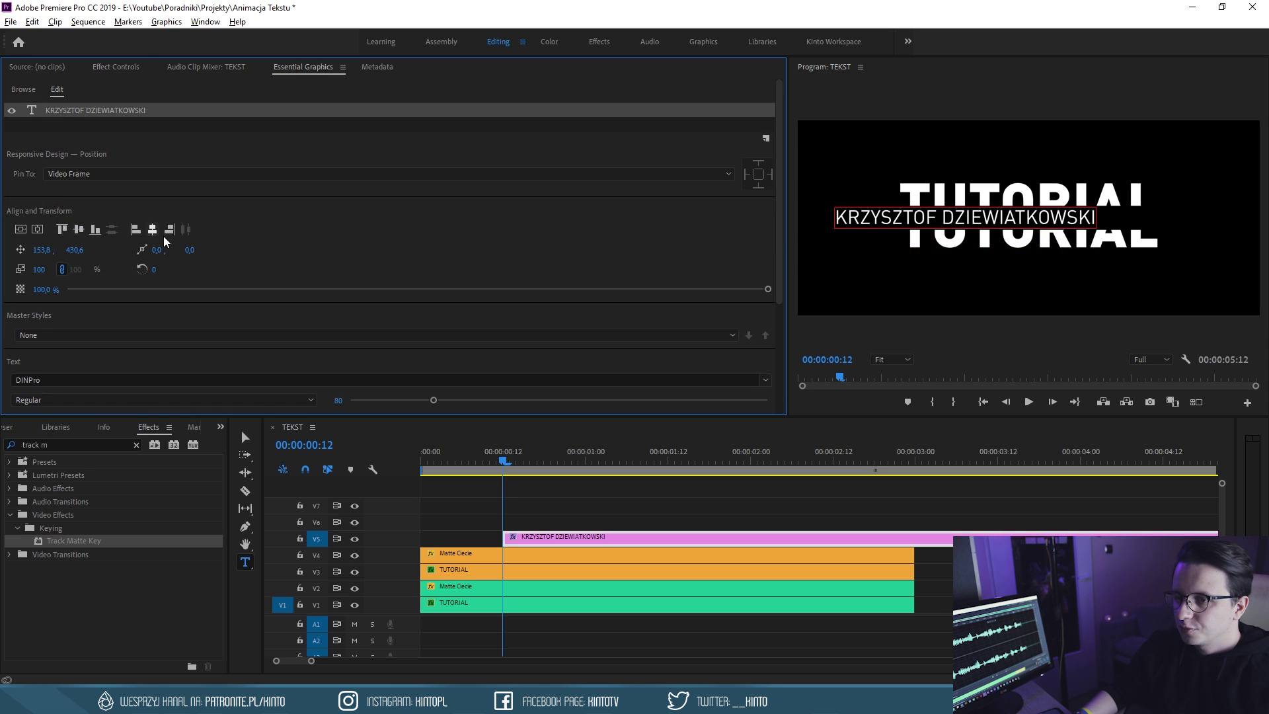
pyautogui.click(152, 230)
pyautogui.click(958, 370)
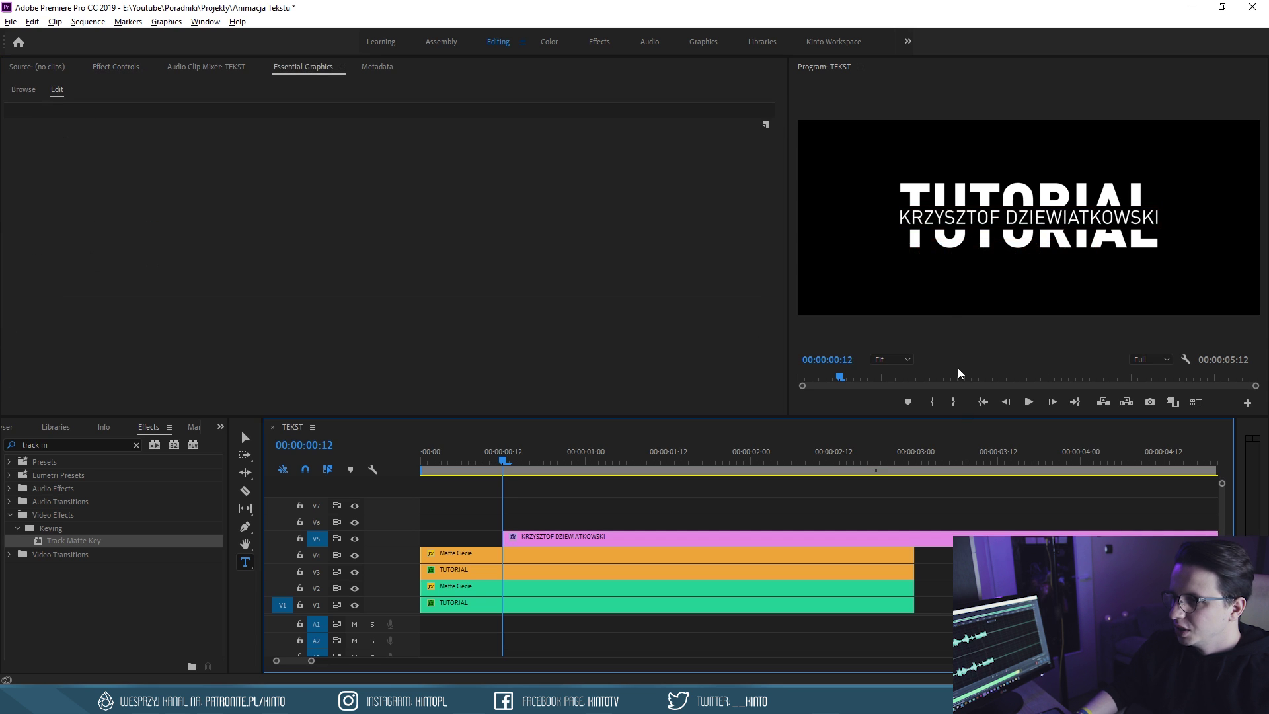
# Extend the name clip to start one frame earlier
pyautogui.press('Left')
pyautogui.press('alt')
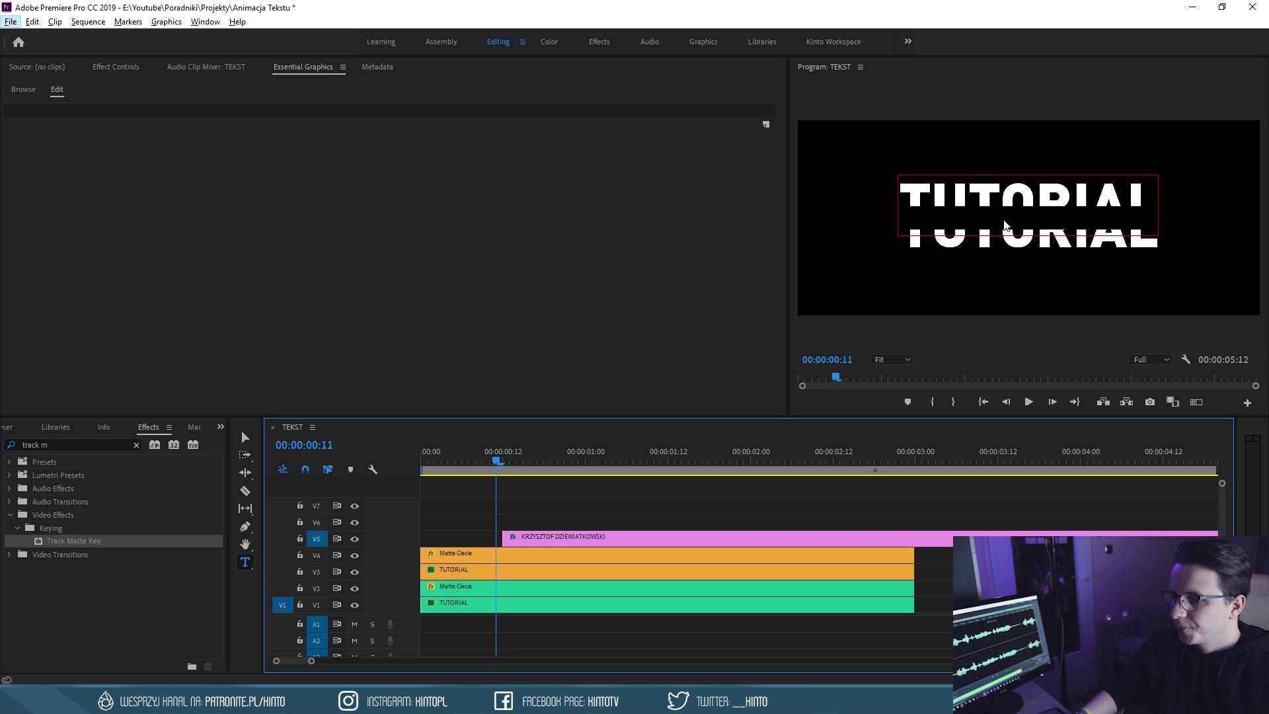
pyautogui.press('v')
pyautogui.moveTo(503, 539); pyautogui.dragTo(506, 546)
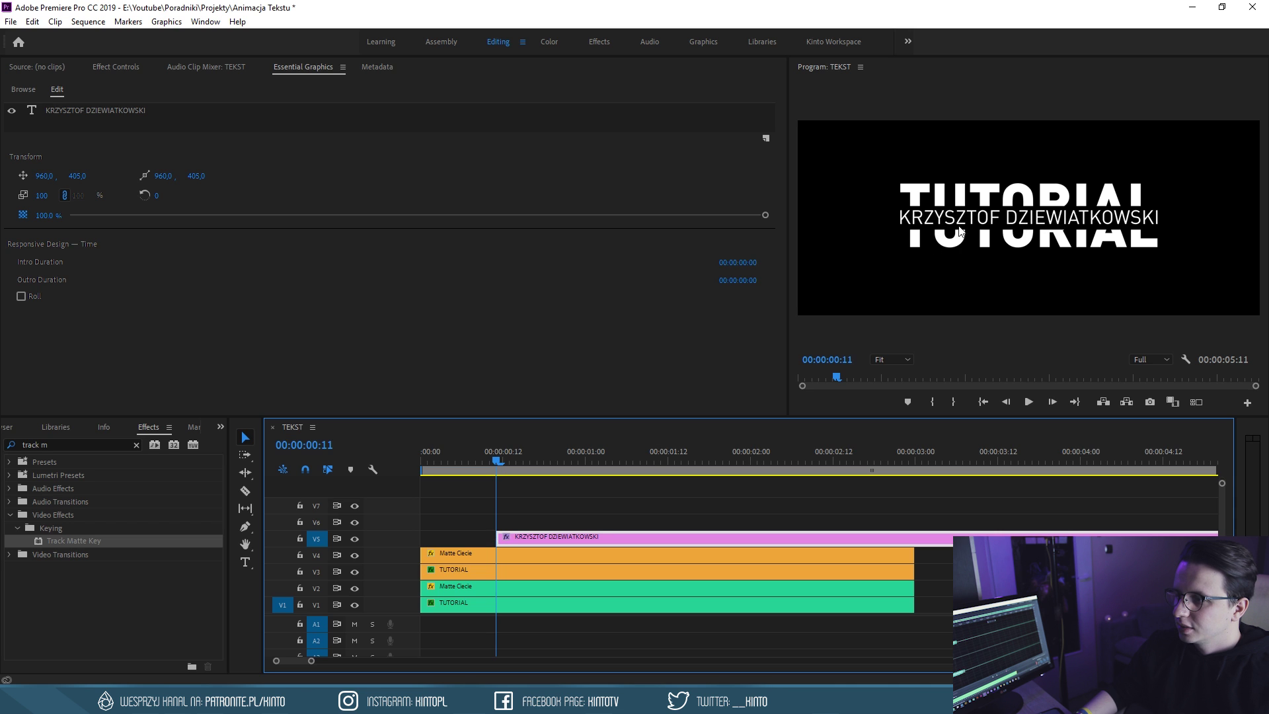
# Resize the name text to 74 and re-centre it horizontally and vertically
pyautogui.click(97, 108)
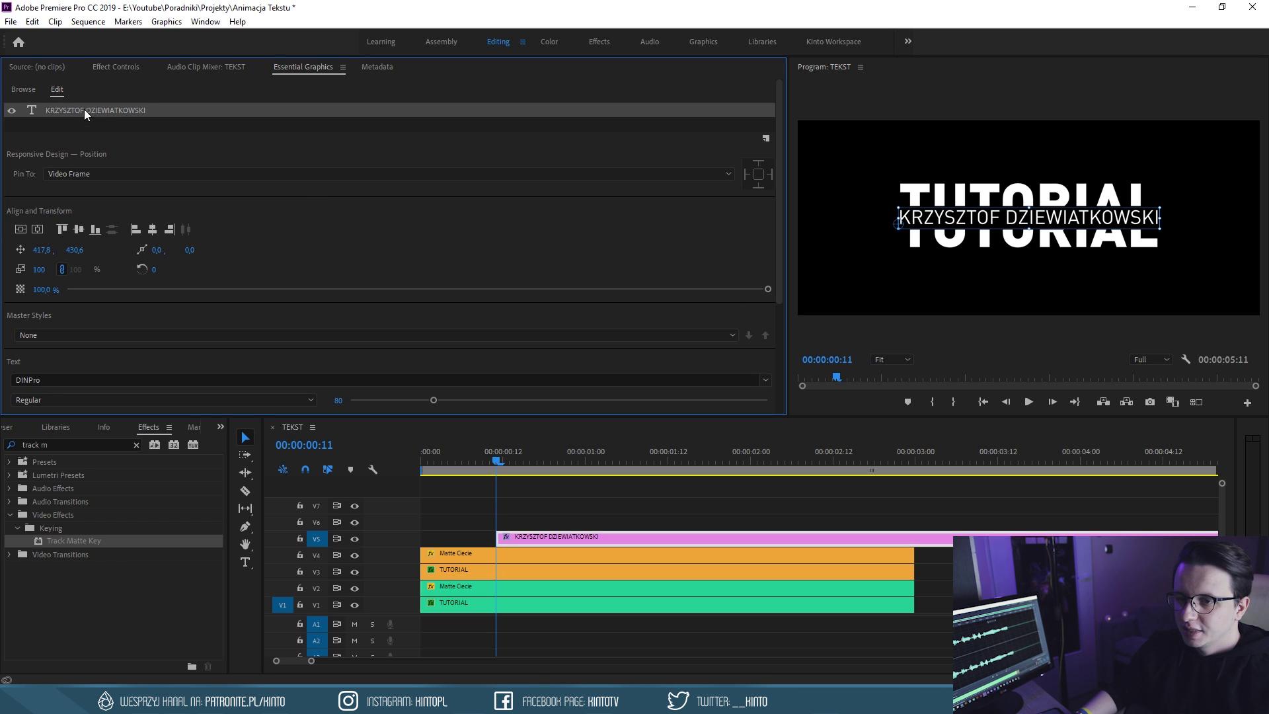
pyautogui.scroll(-2, 340, 303)
pyautogui.moveTo(433, 361); pyautogui.dragTo(425, 362)
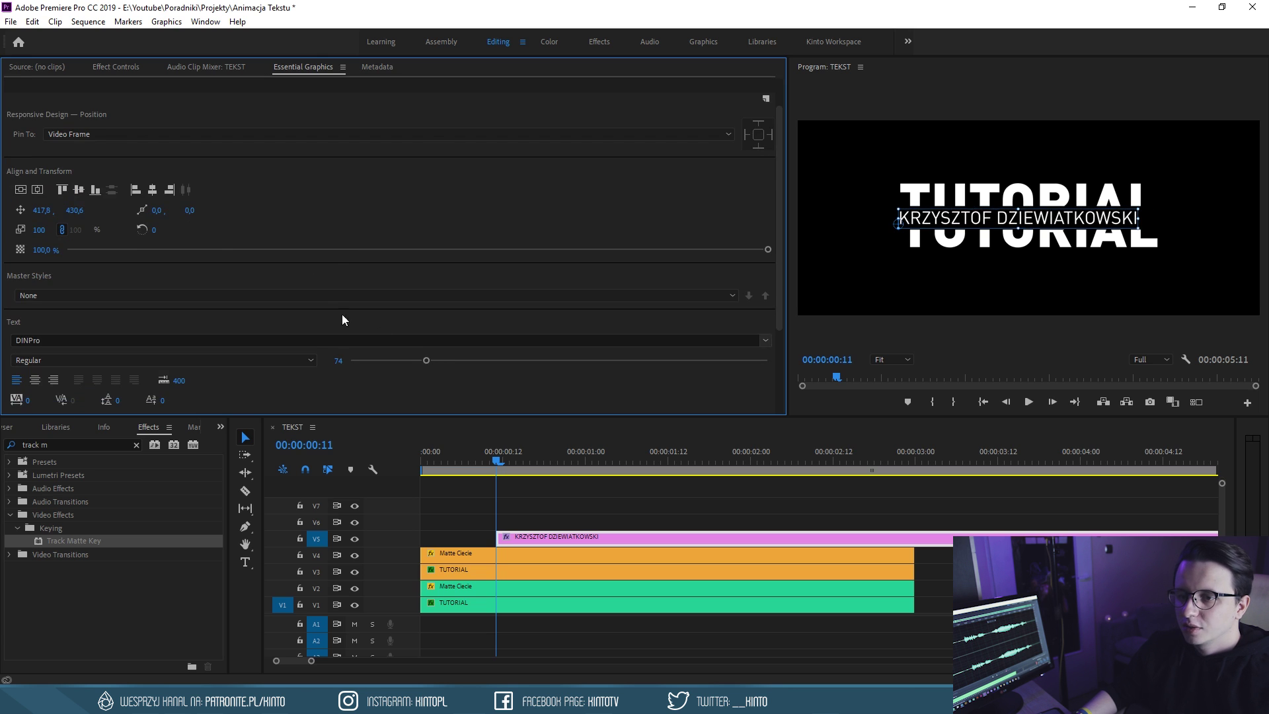
pyautogui.click(79, 190)
pyautogui.click(152, 190)
# Deselect the subtitle clip and play the sequence from the start
pyautogui.click(759, 512)
pyautogui.click(664, 495)
pyautogui.press('Home')
pyautogui.press('space')
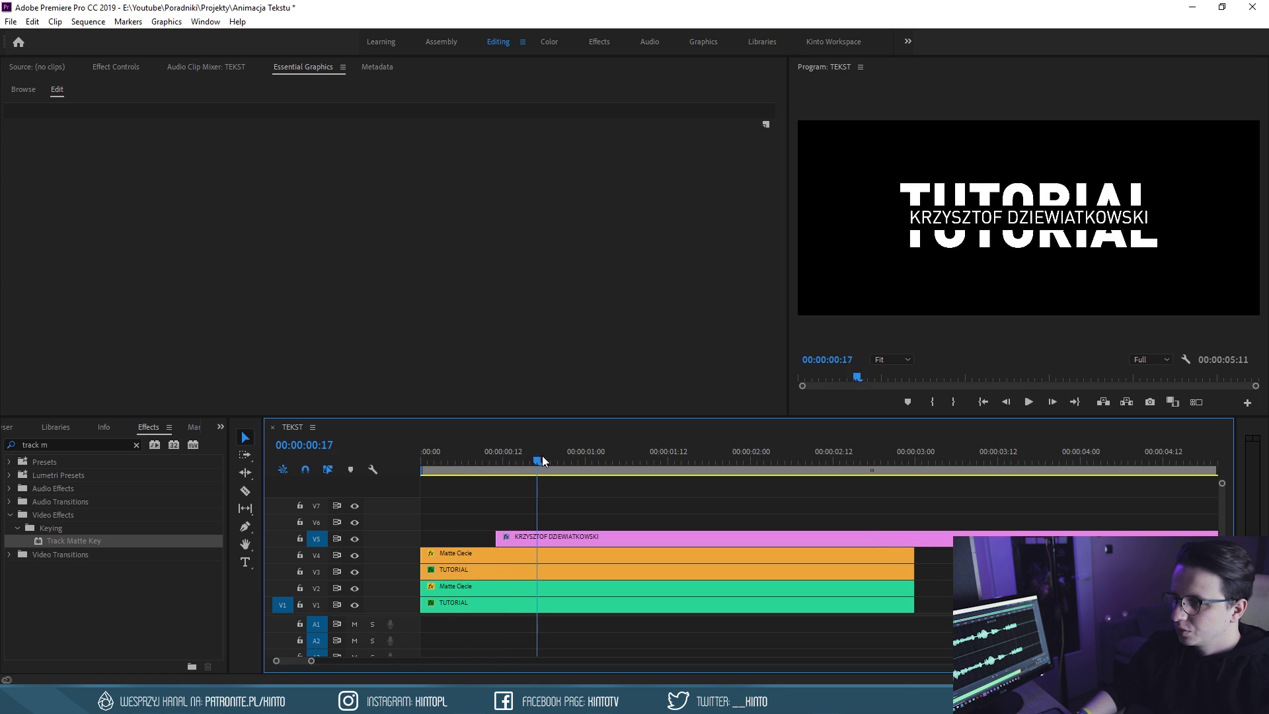
# Move the name subtitle clip to 00:00, cut it where the other clips end, and delete the excess
pyautogui.press('space')
pyautogui.press('Home')
pyautogui.moveTo(522, 538); pyautogui.dragTo(447, 536)
pyautogui.press('c')
pyautogui.click(916, 538)
pyautogui.press('v')
pyautogui.click(931, 537)
pyautogui.press('Delete')
# Preview the name subtitle over TUTORIAL from the sequence start, stopping at frame 15
pyautogui.click(711, 453)
pyautogui.press('Home')
pyautogui.moveTo(570, 461); pyautogui.dragTo(509, 463)
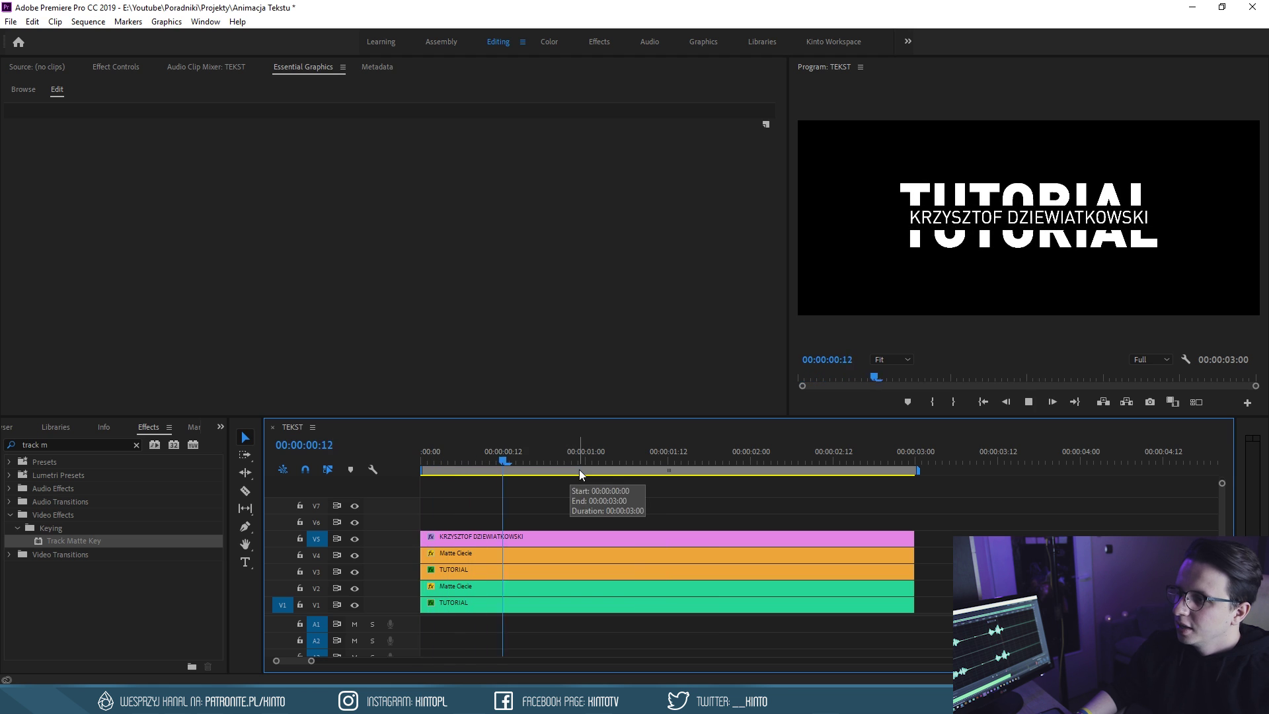
pyautogui.press('Home')
pyautogui.press('space')
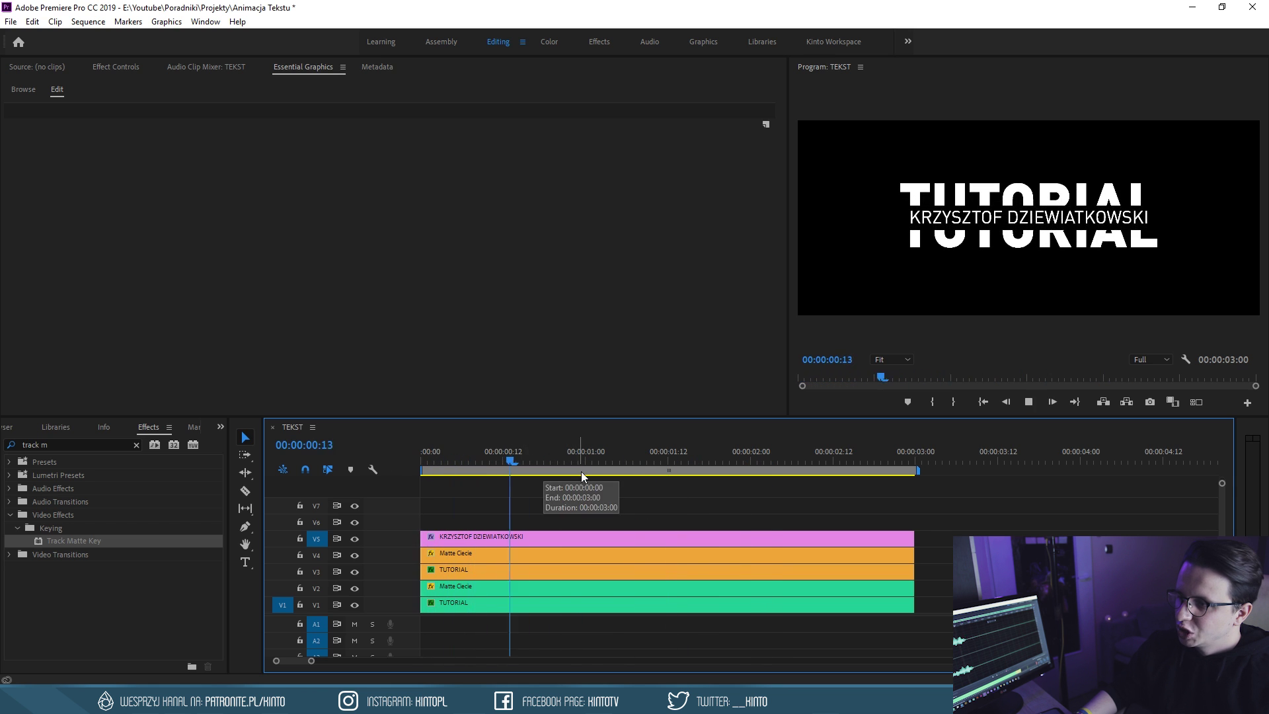
pyautogui.moveTo(509, 456)
pyautogui.mouseDown()
pyautogui.moveTo(528, 456)
pyautogui.moveTo(490, 457)
pyautogui.mouseUp()
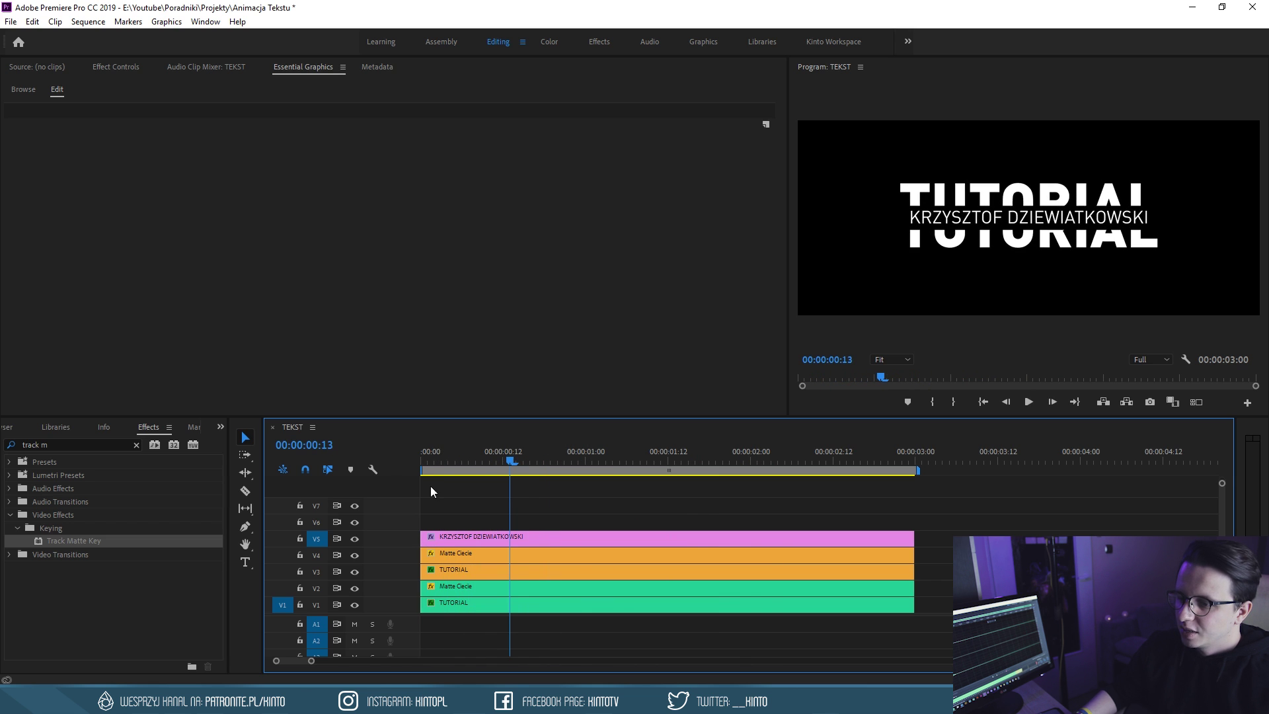
# Add Matte Ciecie from the Multicamera project bin onto V6 above the titles
pyautogui.click(221, 426)
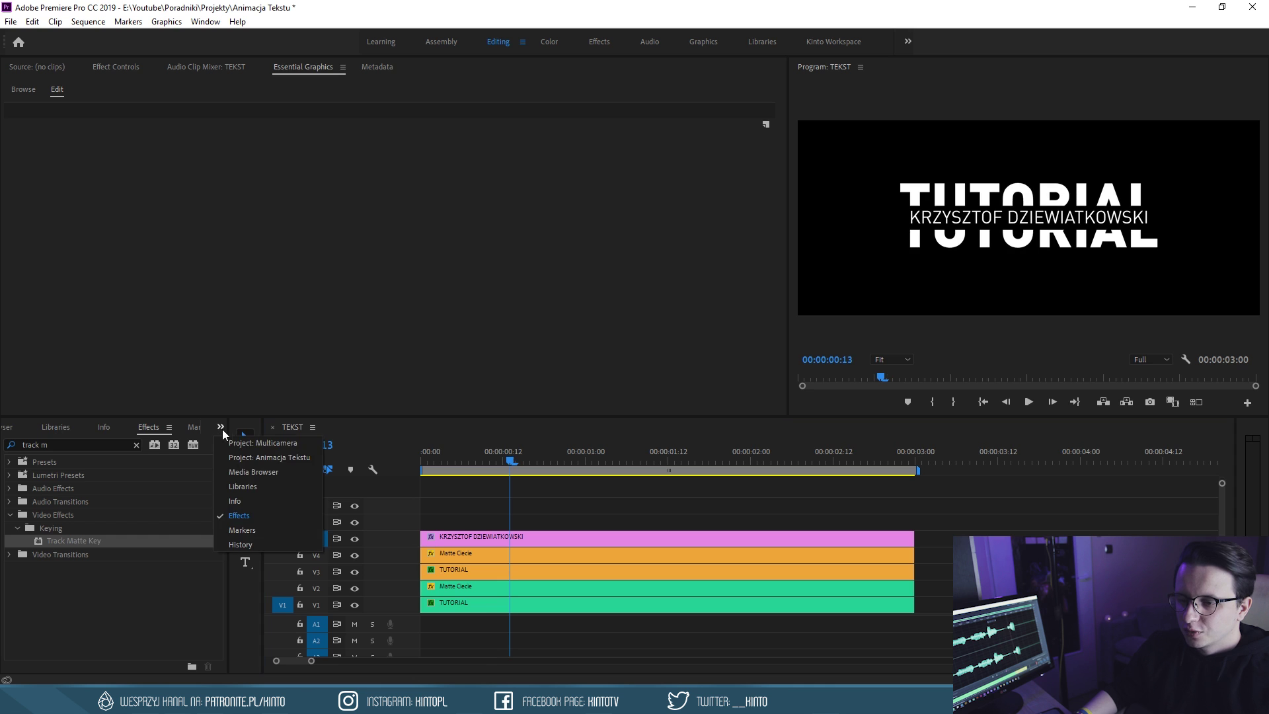
pyautogui.click(244, 448)
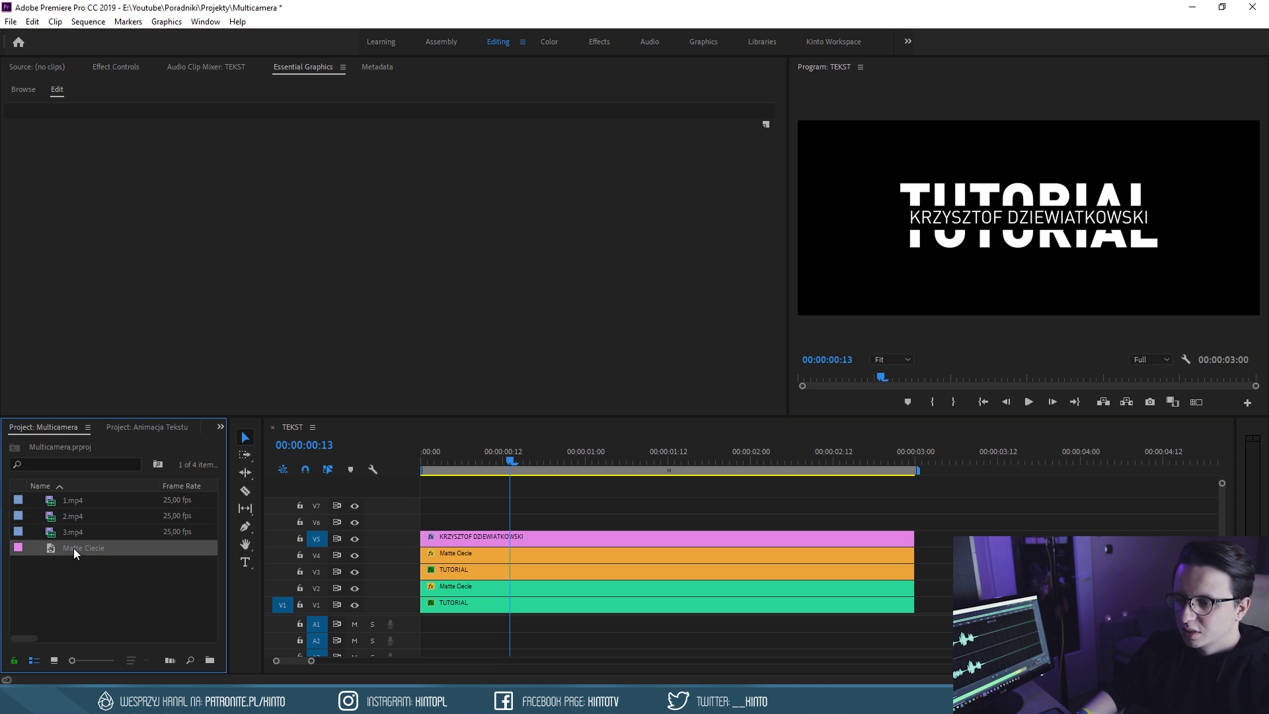
pyautogui.moveTo(74, 552); pyautogui.dragTo(500, 513)
# Lower the Matte Ciecie clip's opacity in Effect Controls so the title text shows through
pyautogui.click(470, 523)
pyautogui.click(113, 66)
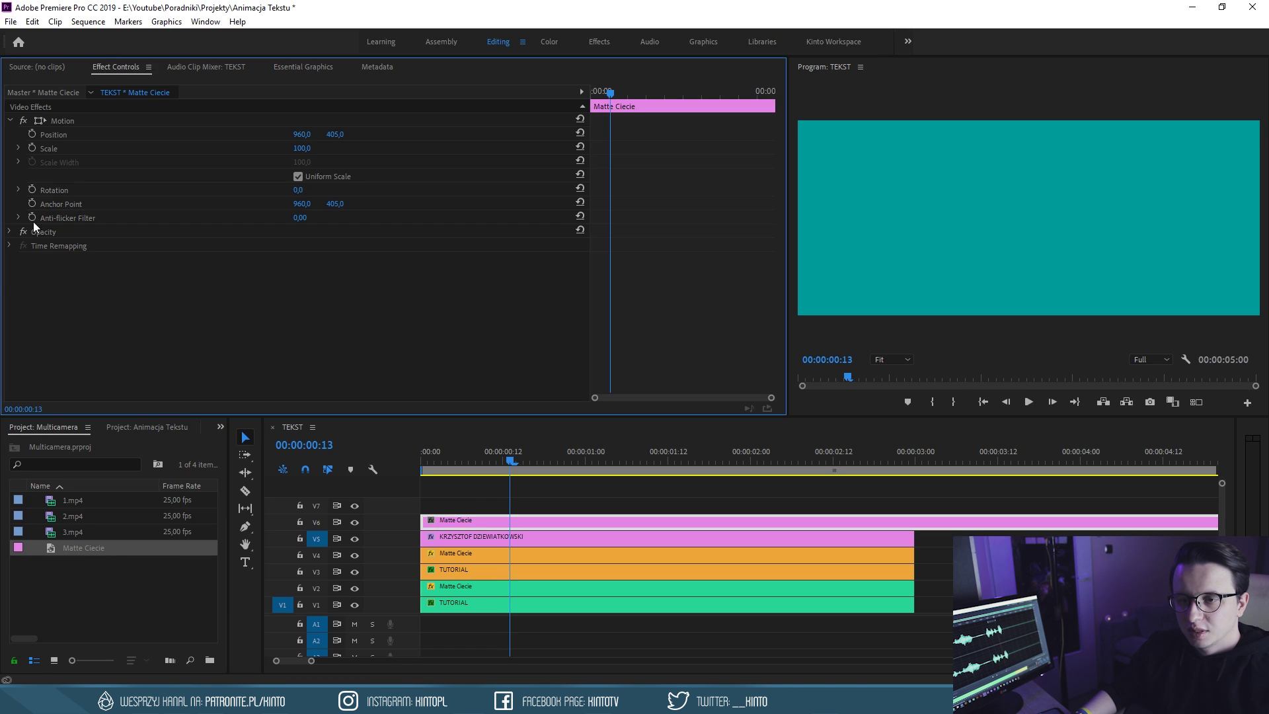
pyautogui.click(10, 232)
pyautogui.click(53, 259)
pyautogui.moveTo(302, 259)
pyautogui.mouseDown()
pyautogui.moveTo(258, 259)
pyautogui.moveTo(307, 259)
pyautogui.mouseUp()
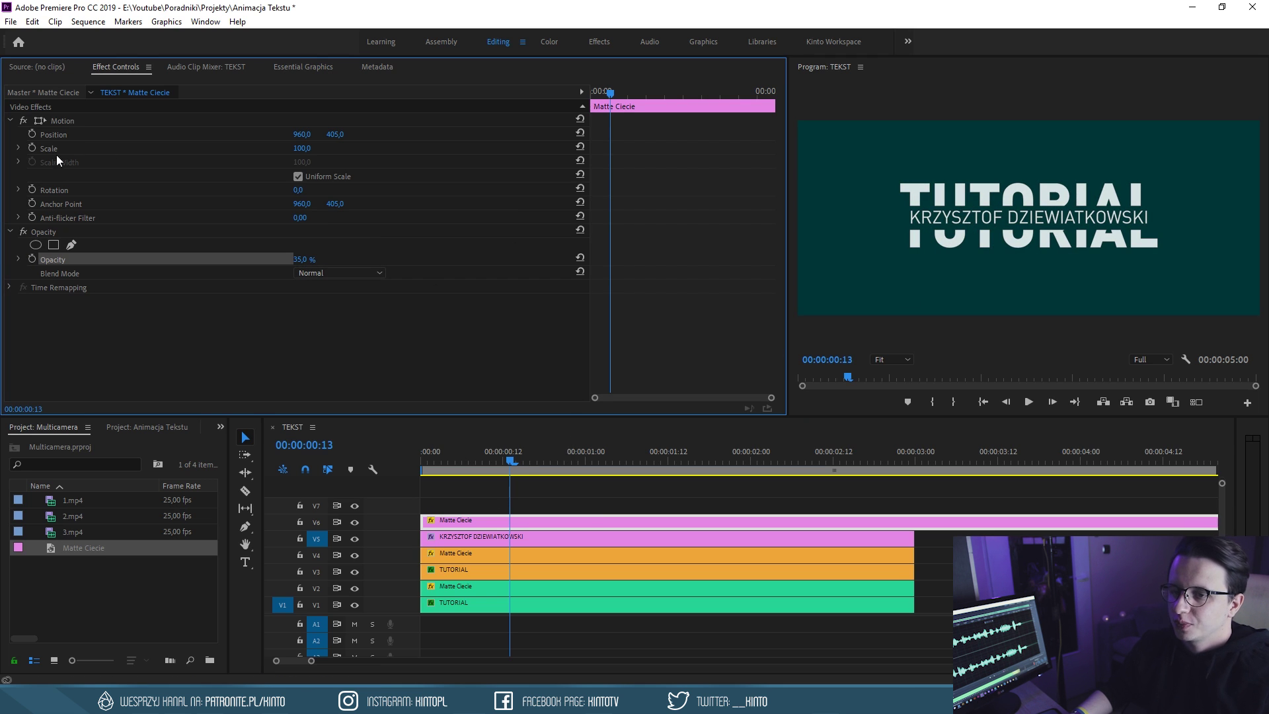
# Turn off Uniform Scale and squash the matte to width 63 and height about 11
pyautogui.click(296, 176)
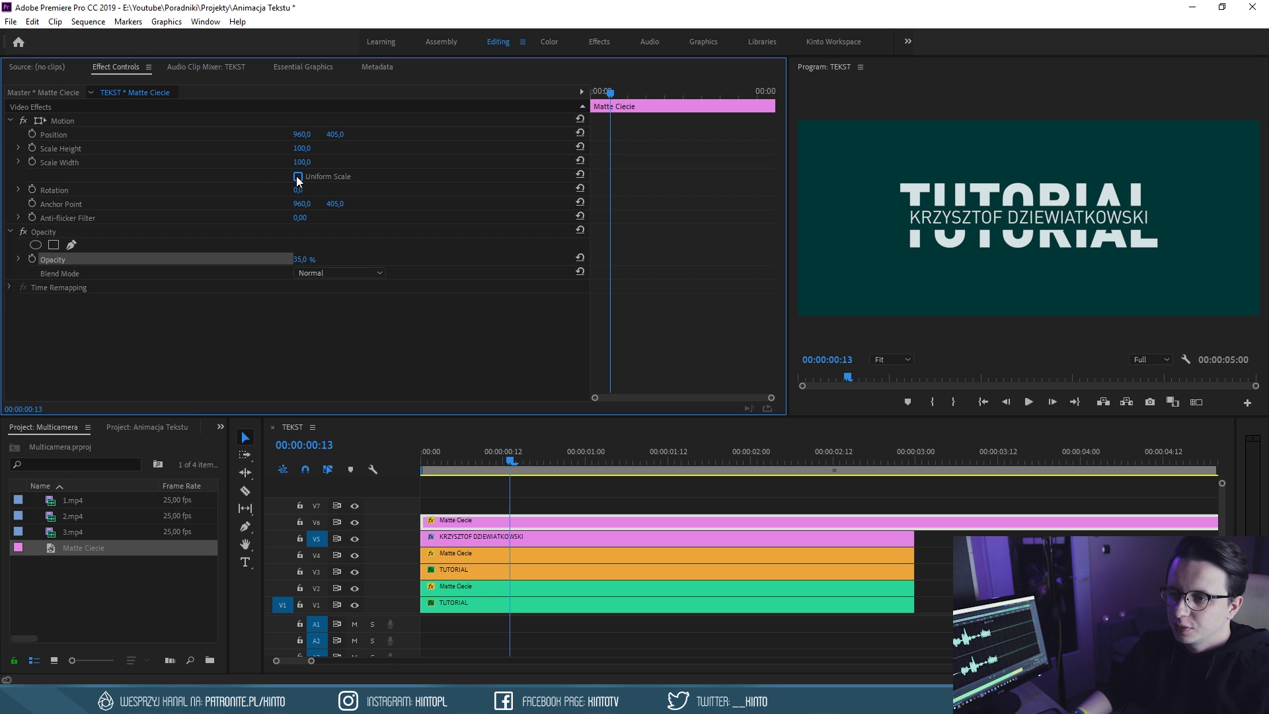
pyautogui.moveTo(301, 162)
pyautogui.mouseDown()
pyautogui.moveTo(276, 162)
pyautogui.moveTo(318, 162)
pyautogui.moveTo(241, 148)
pyautogui.mouseUp()
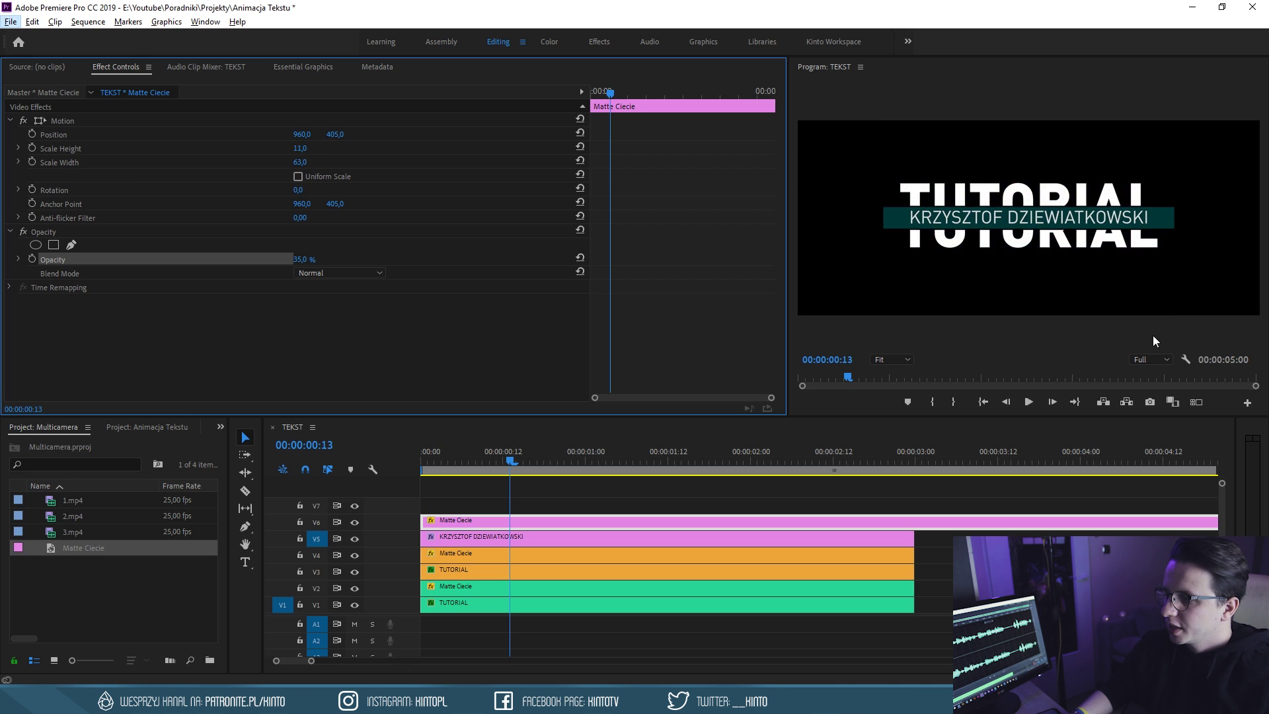
pyautogui.click(900, 362)
pyautogui.click(900, 417)
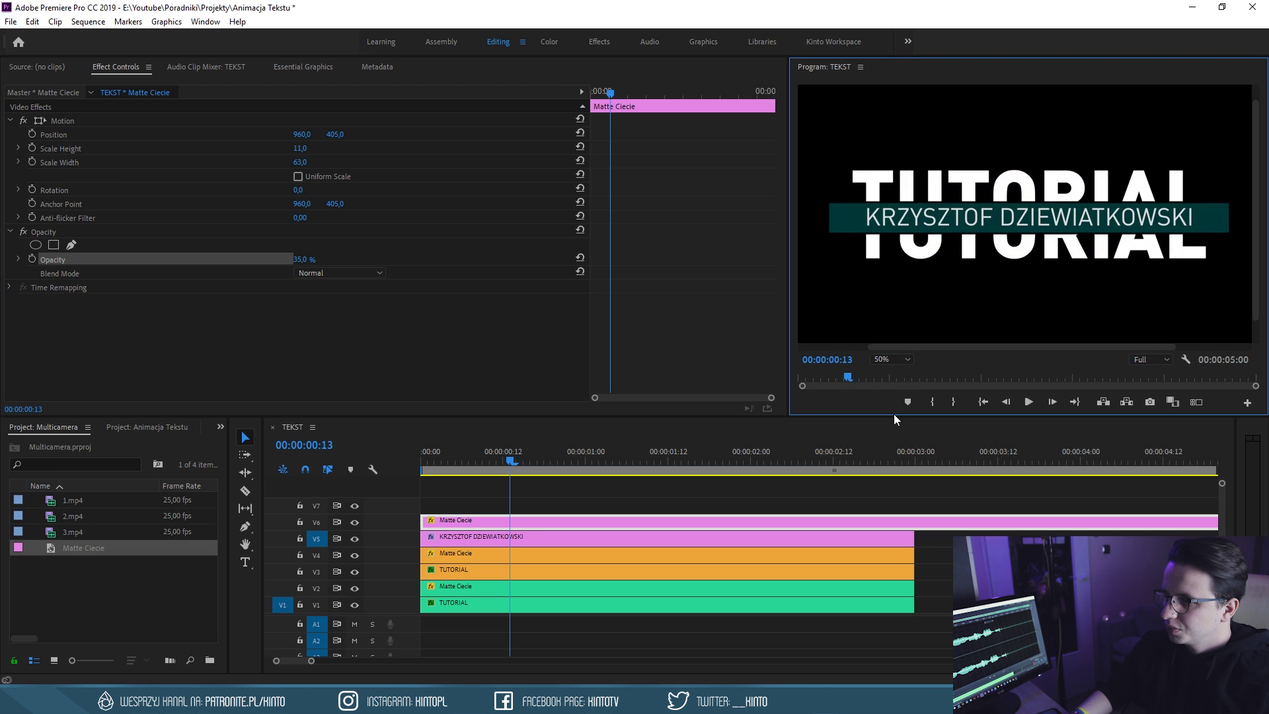
pyautogui.click(892, 359)
pyautogui.click(897, 406)
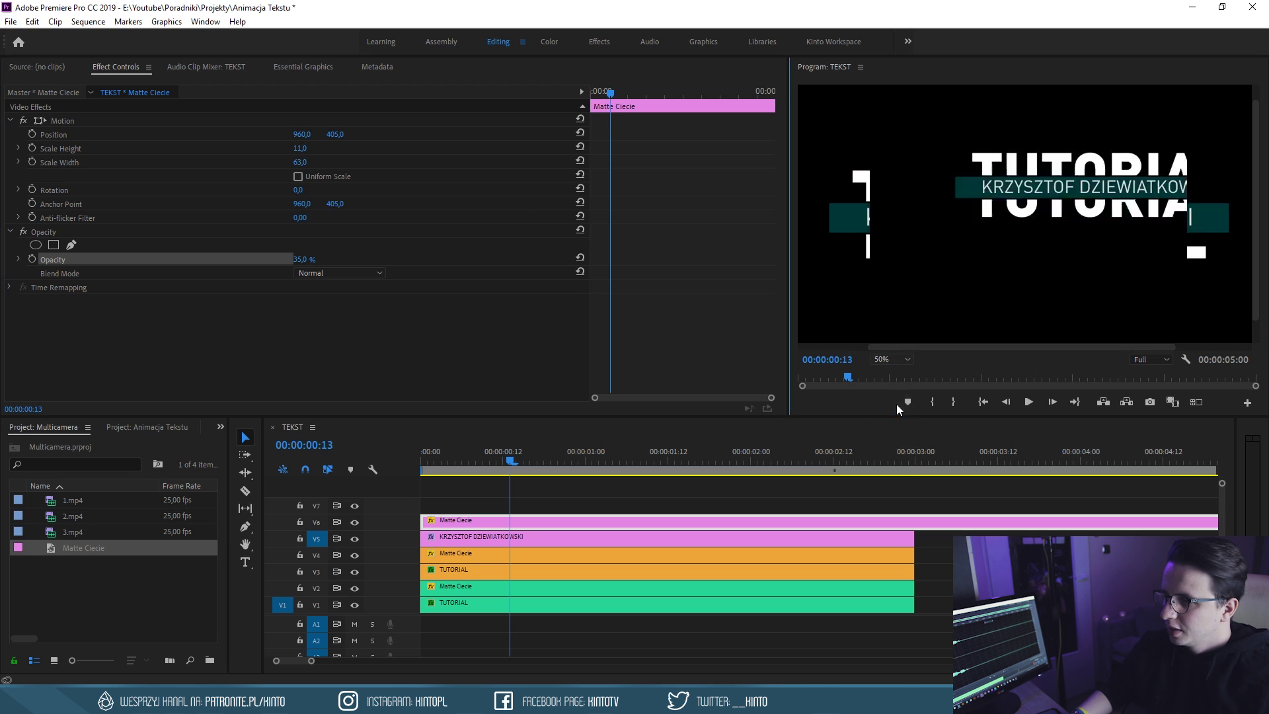
pyautogui.click(892, 358)
pyautogui.click(900, 432)
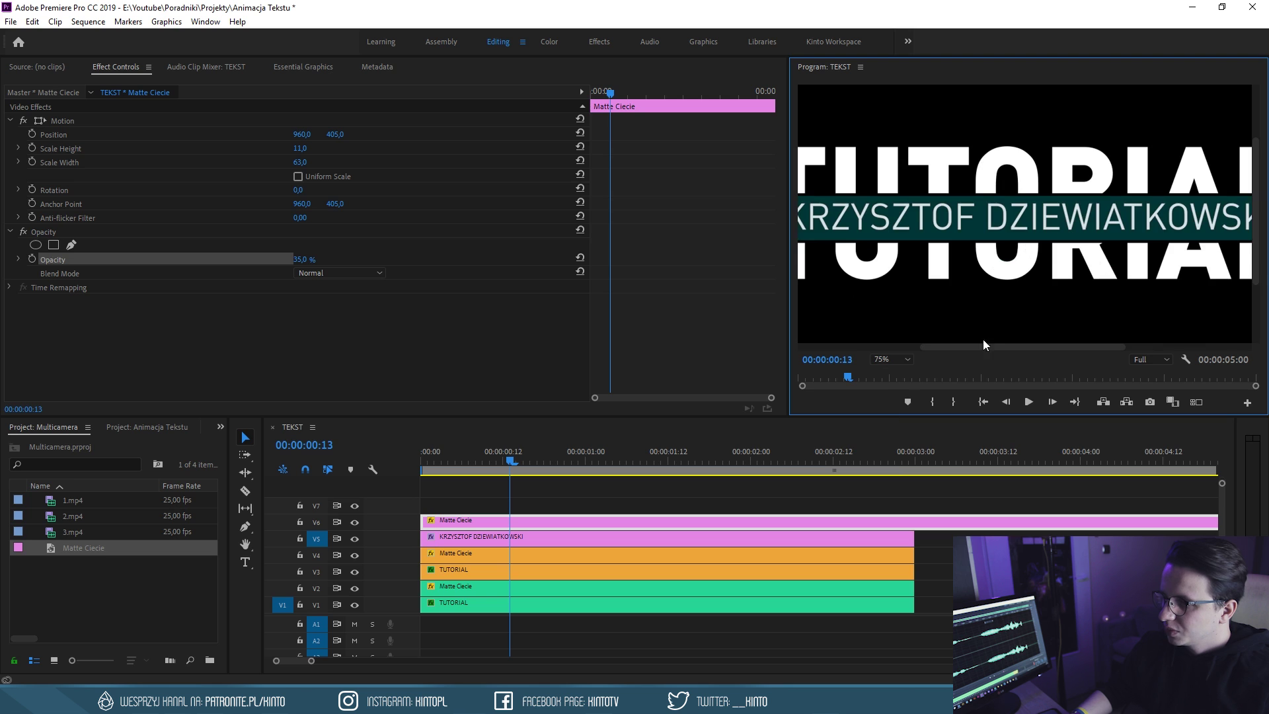
pyautogui.moveTo(983, 345); pyautogui.dragTo(956, 347)
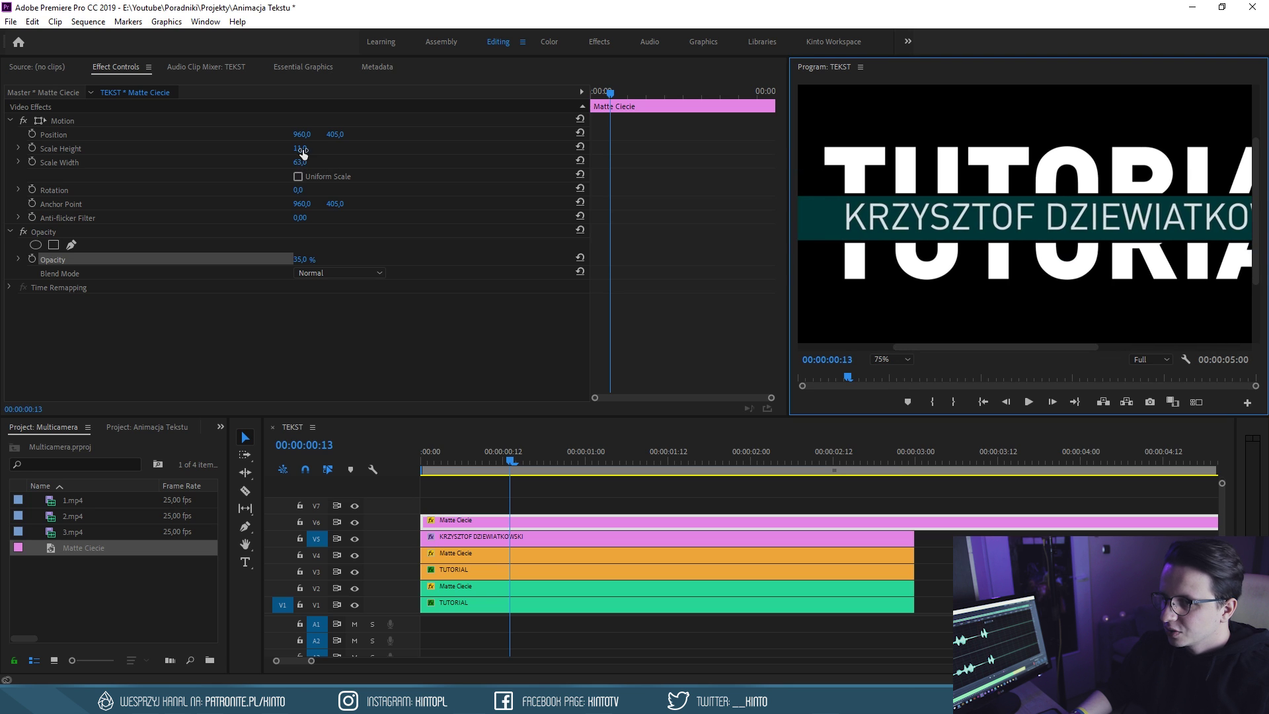
pyautogui.moveTo(302, 153); pyautogui.dragTo(303, 148)
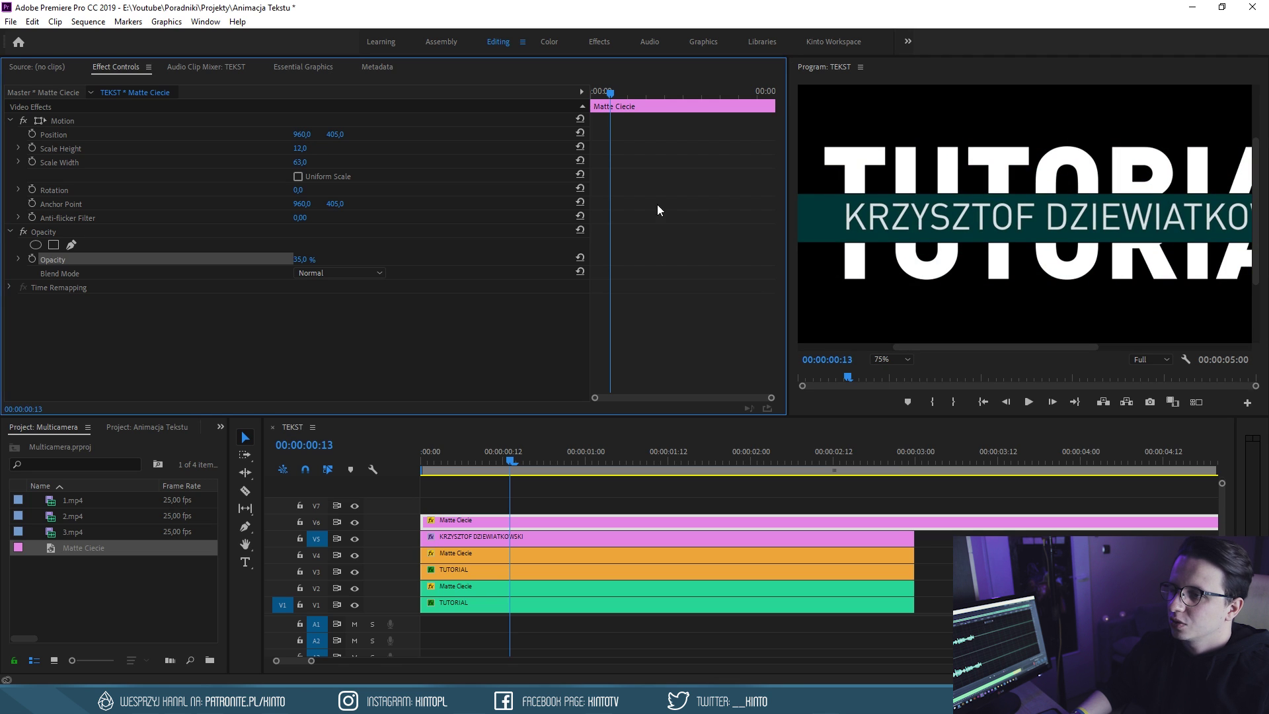
# Keyframe the bar's width from 0 at the start to full width near frame 12
pyautogui.moveTo(504, 458); pyautogui.dragTo(502, 463)
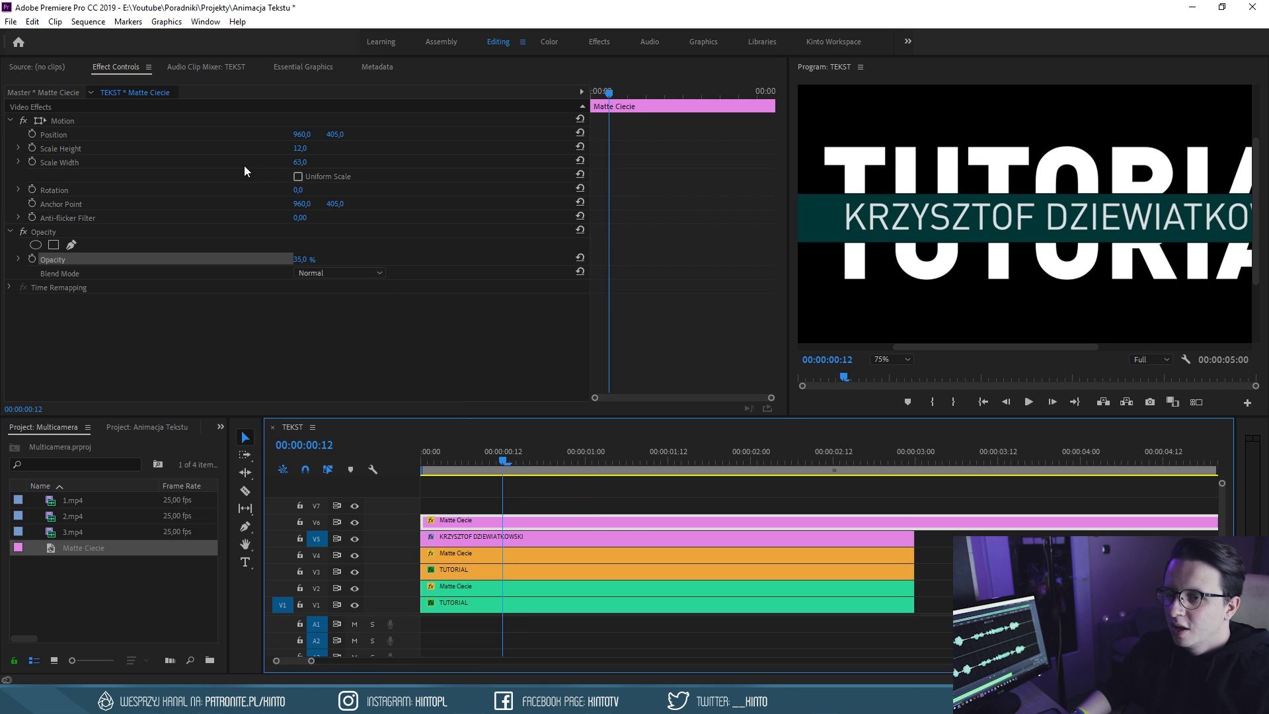
pyautogui.click(31, 161)
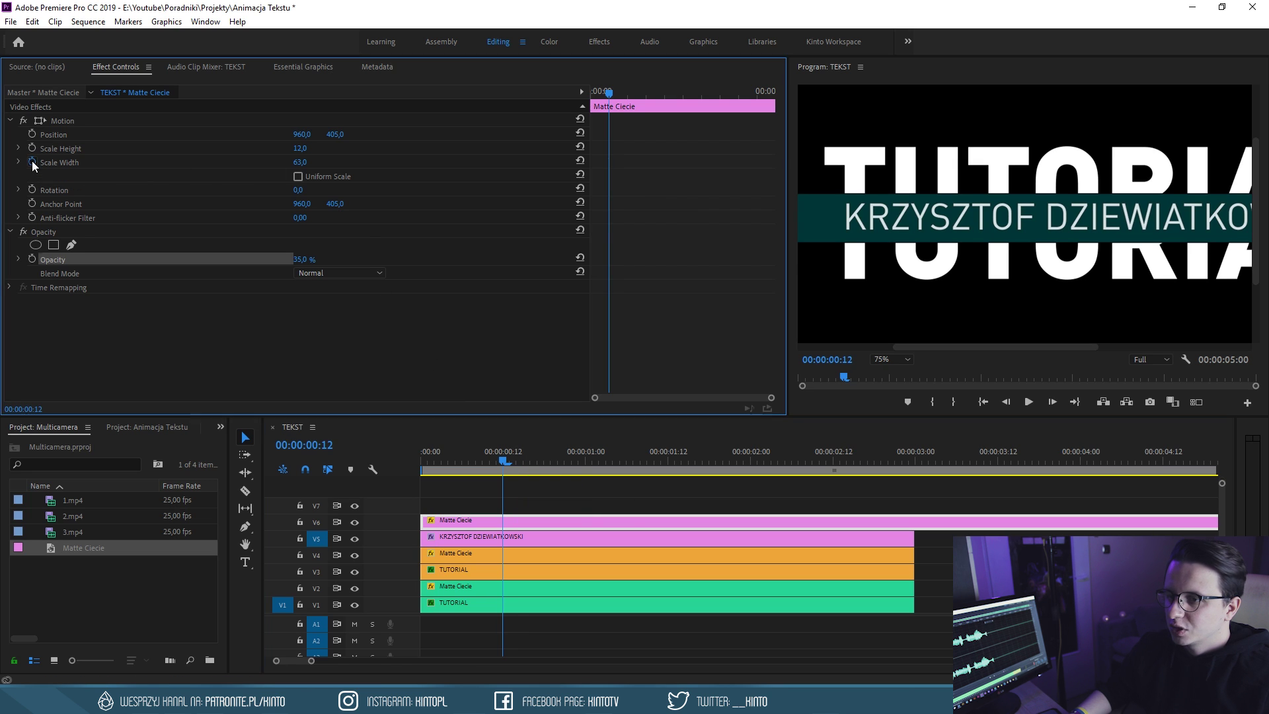
pyautogui.moveTo(612, 97); pyautogui.dragTo(580, 87)
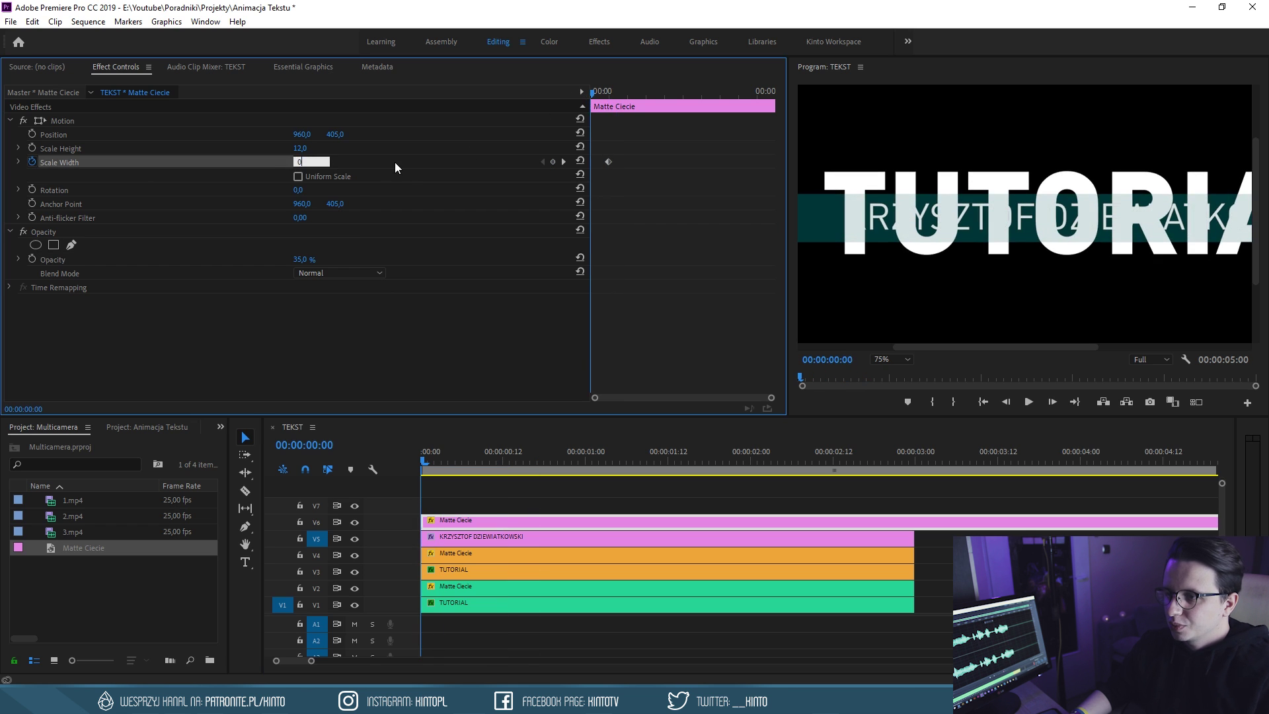
pyautogui.click(616, 238)
pyautogui.moveTo(435, 457)
pyautogui.mouseDown()
pyautogui.moveTo(454, 460)
pyautogui.moveTo(463, 453)
pyautogui.moveTo(432, 451)
pyautogui.moveTo(472, 441)
pyautogui.mouseUp()
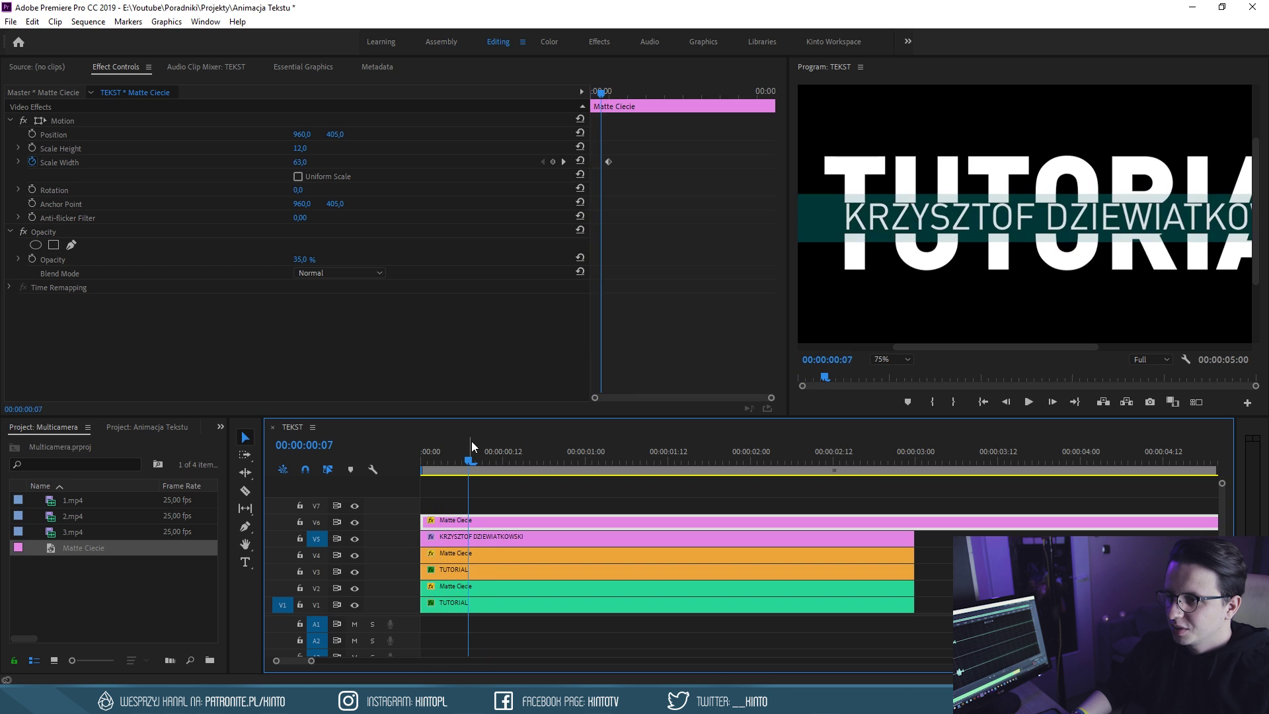
# At frame 12, keyframe the bar's height at 12 and remove the width keyframes
pyautogui.moveTo(603, 93); pyautogui.dragTo(609, 94)
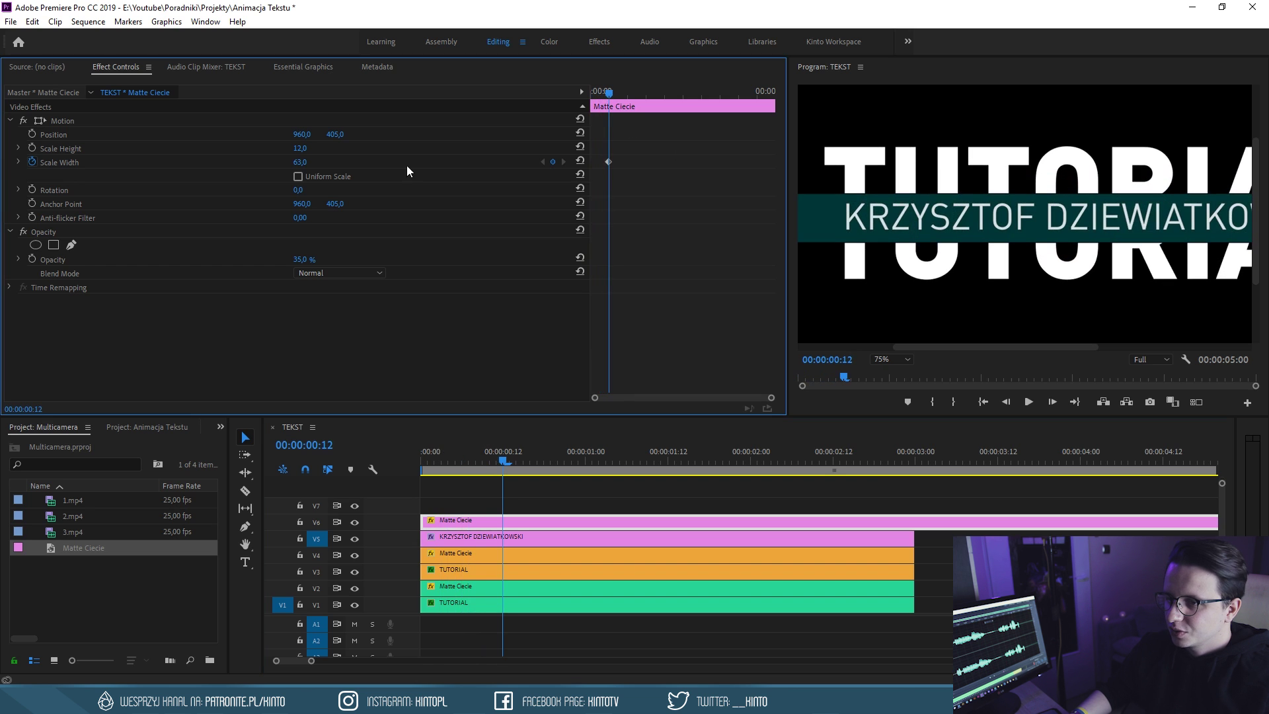
pyautogui.moveTo(301, 150); pyautogui.dragTo(305, 152)
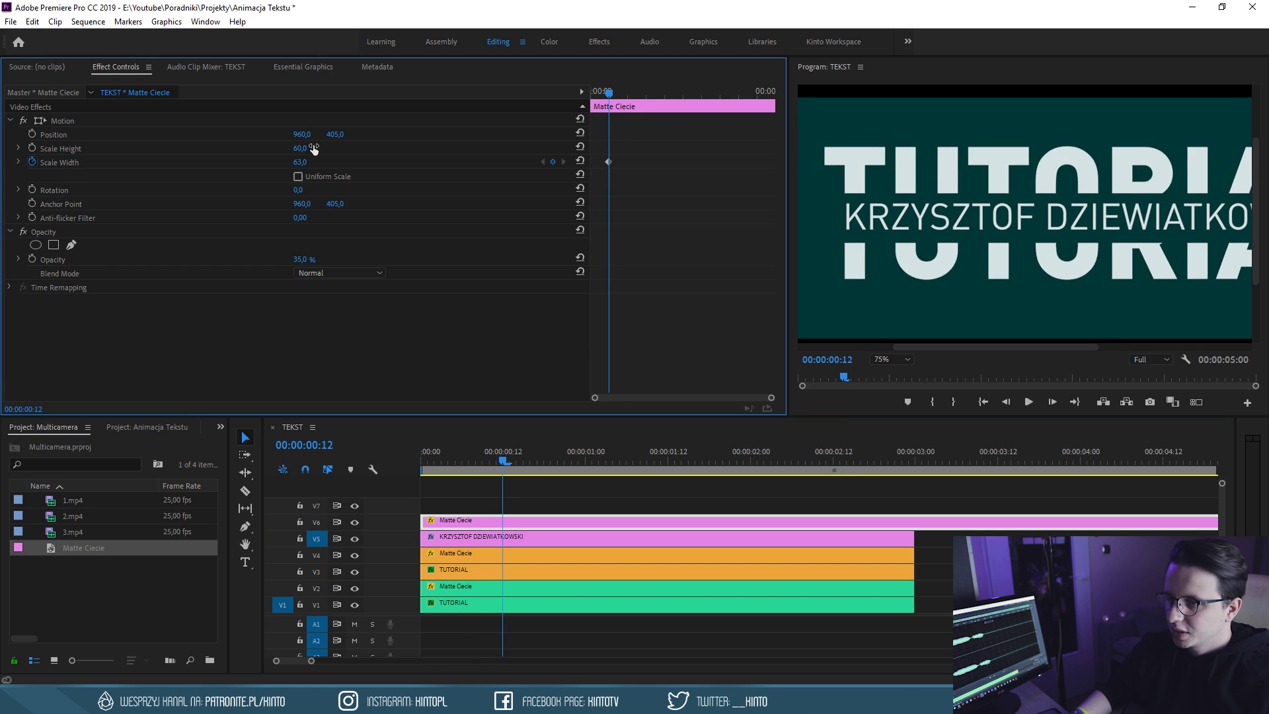
pyautogui.click(33, 148)
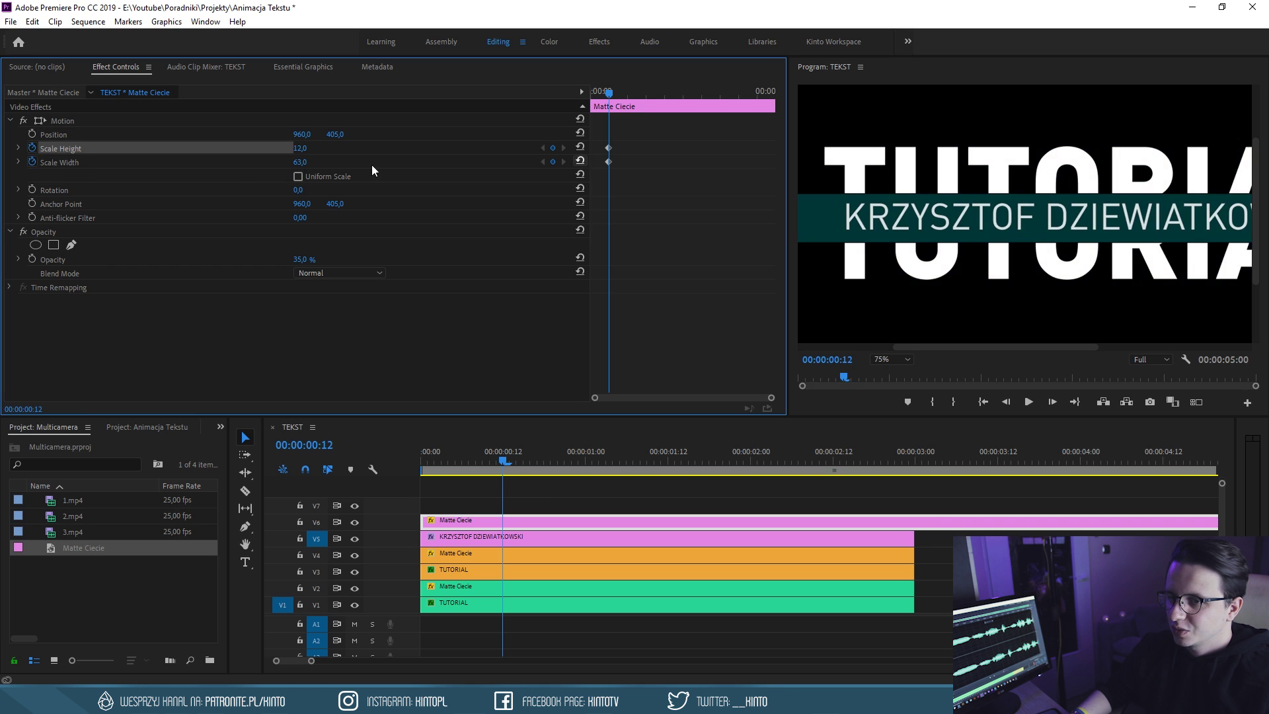
pyautogui.click(32, 162)
pyautogui.click(684, 367)
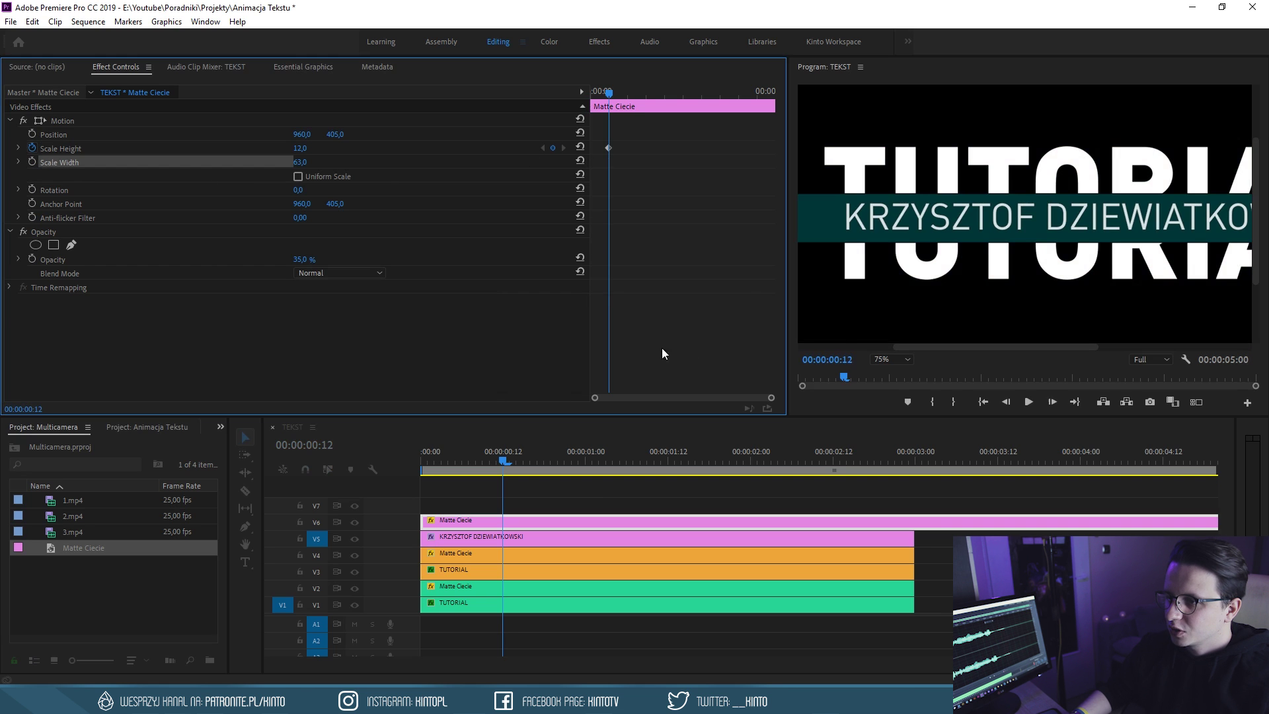
pyautogui.moveTo(608, 92); pyautogui.dragTo(537, 100)
# Try a zero width for the bar, then undo it back to 63
pyautogui.write('0')
pyautogui.press('Return')
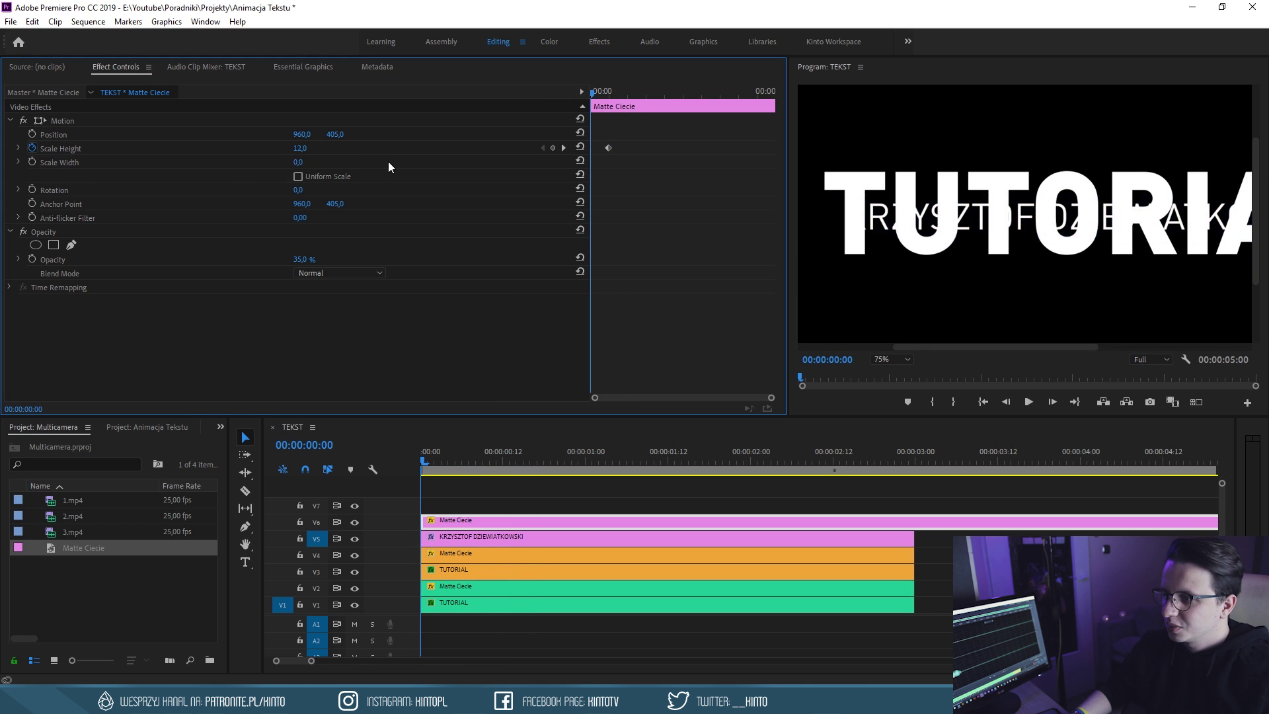
pyautogui.moveTo(429, 461)
pyautogui.mouseDown()
pyautogui.moveTo(460, 463)
pyautogui.moveTo(385, 448)
pyautogui.mouseUp()
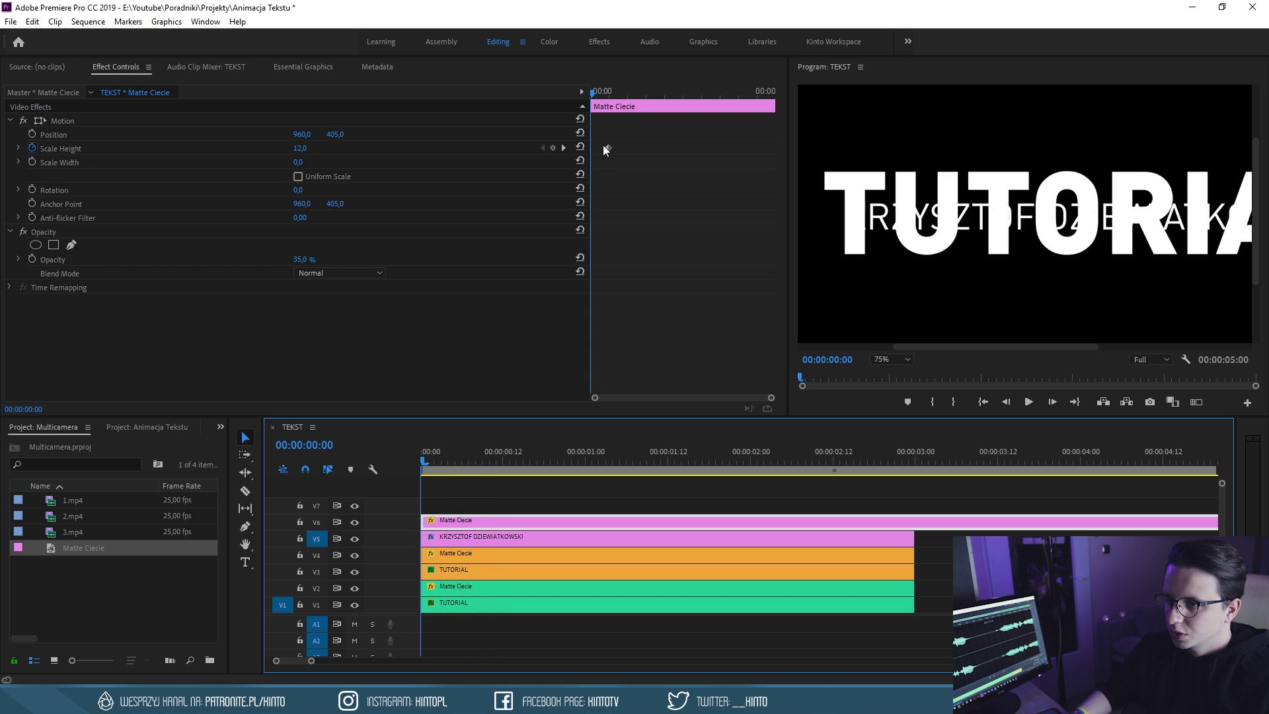
pyautogui.hotkey('ctrl', 'z')
# Set the bar's height to 0 at the start and play the growing animation
pyautogui.click(301, 148)
pyautogui.write('0')
pyautogui.press('Return')
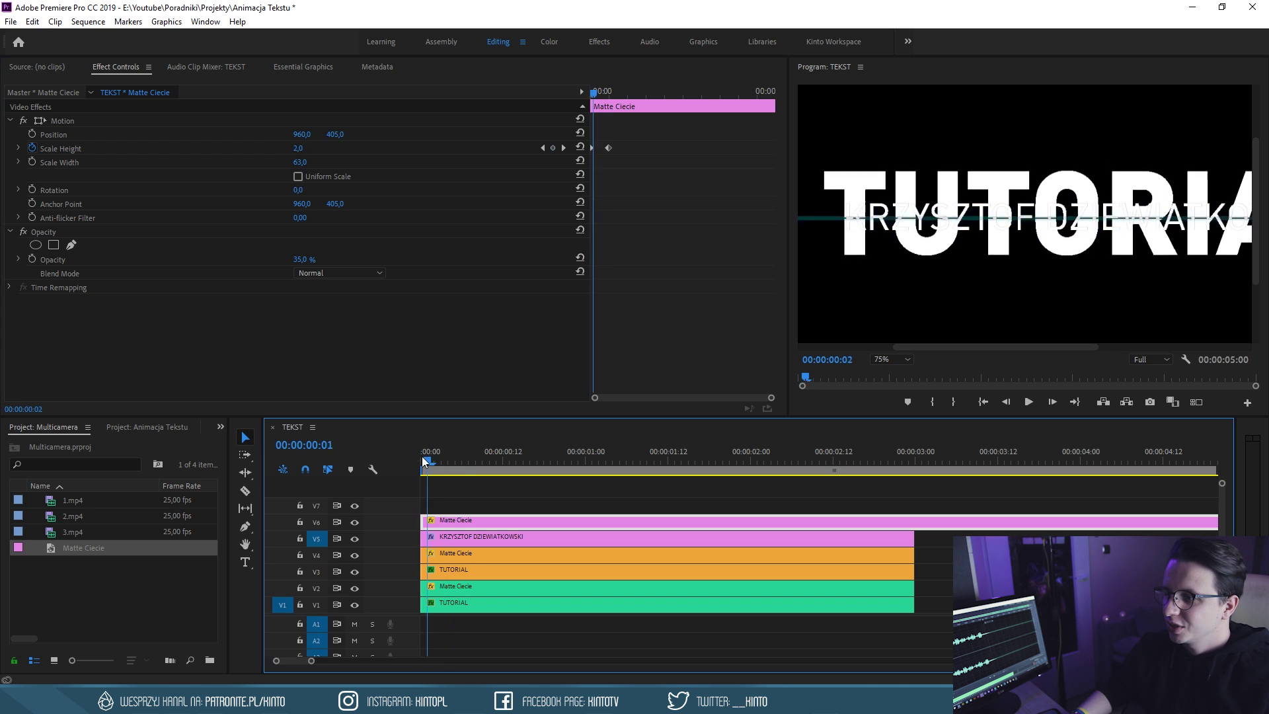
pyautogui.press('space')
pyautogui.moveTo(449, 457)
pyautogui.mouseDown()
pyautogui.moveTo(410, 459)
pyautogui.moveTo(485, 464)
pyautogui.mouseUp()
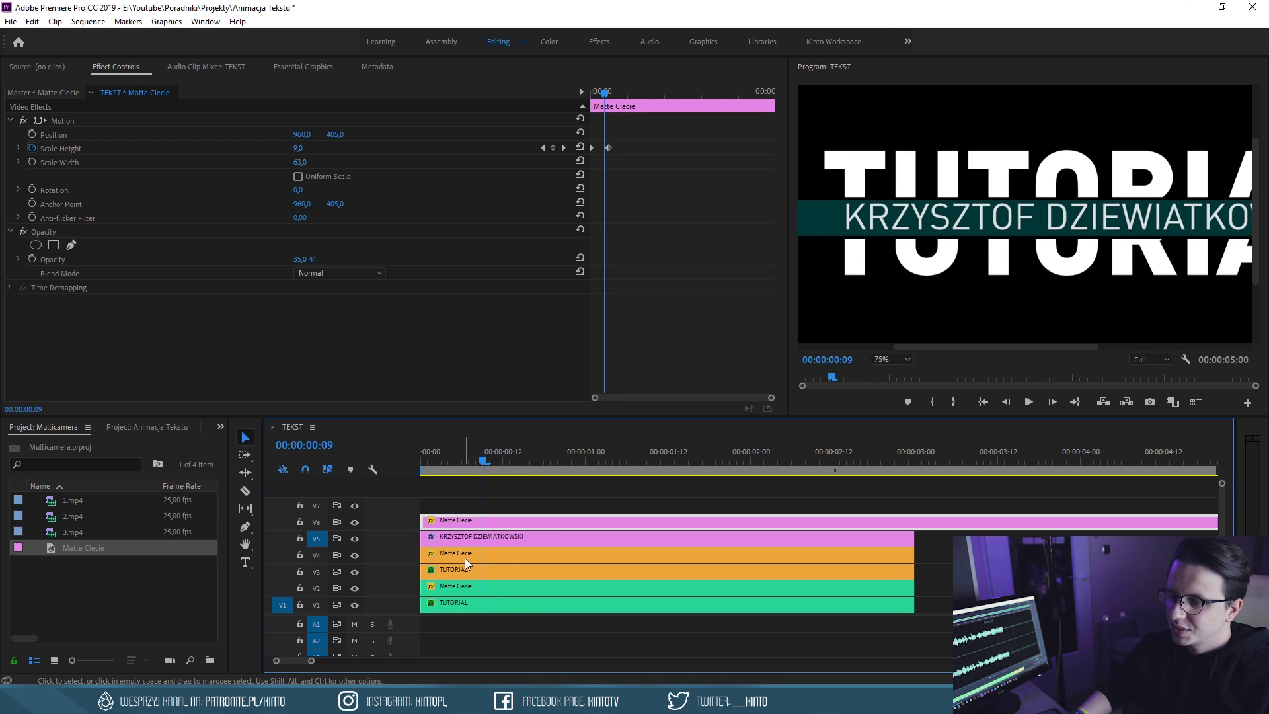
# Ease out of the first height keyframe and into the second, then preview the opening
pyautogui.rightClick(592, 148)
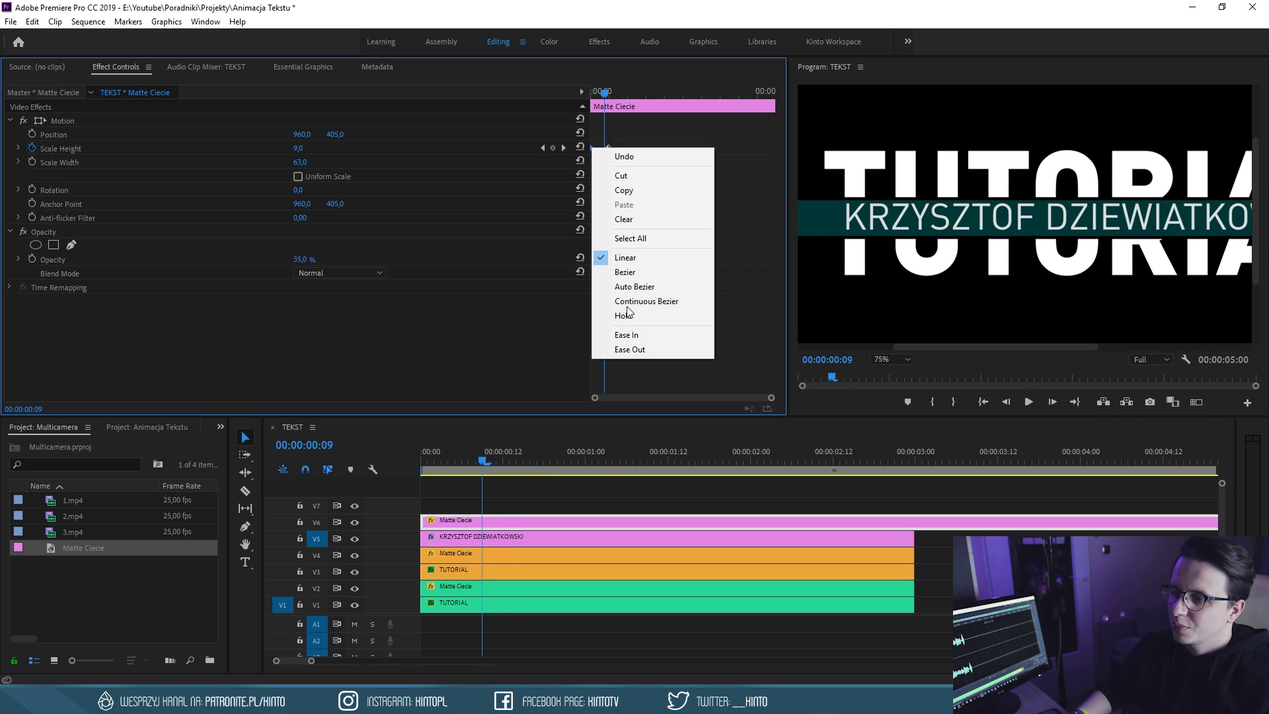
pyautogui.click(640, 350)
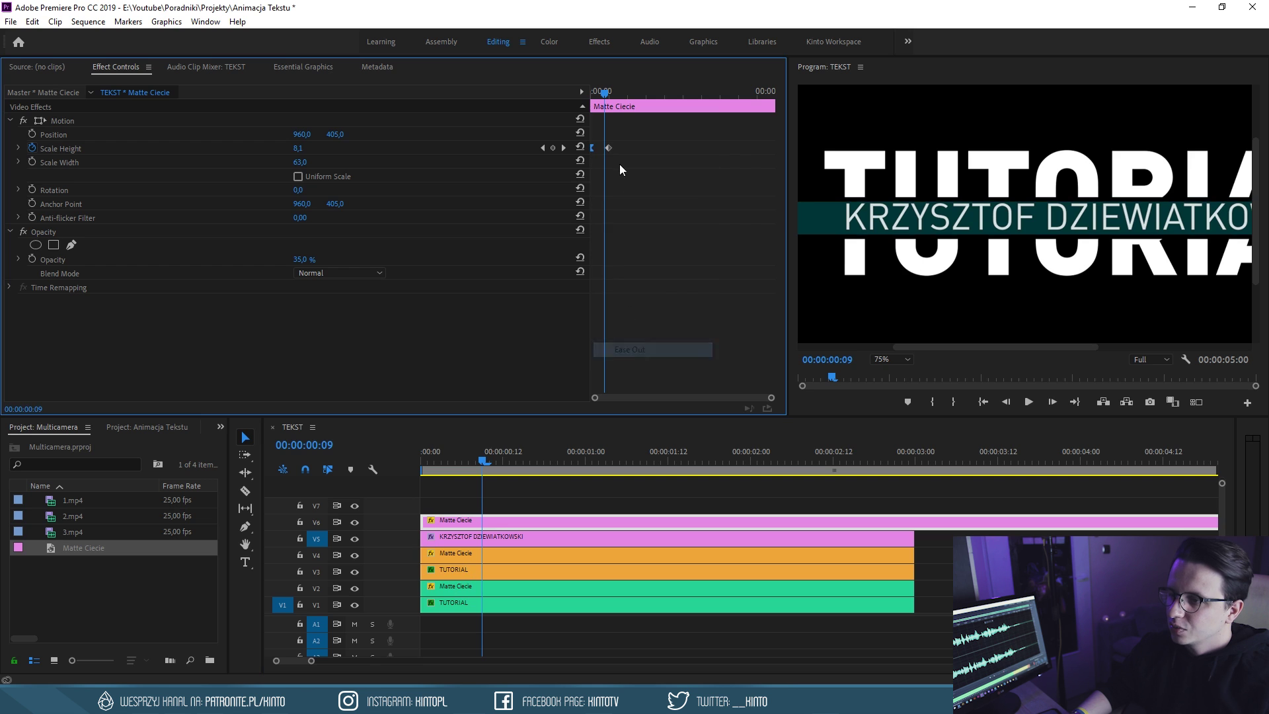
pyautogui.rightClick(608, 149)
pyautogui.click(668, 337)
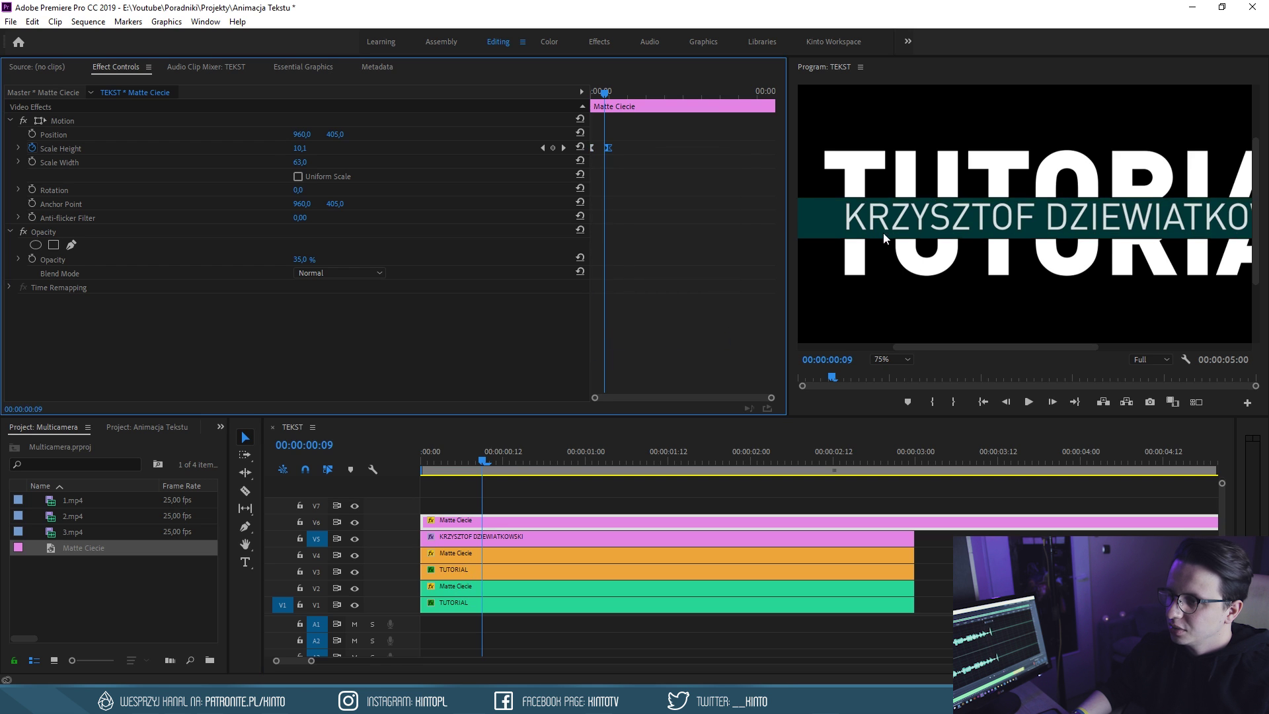
pyautogui.moveTo(514, 456); pyautogui.dragTo(559, 450)
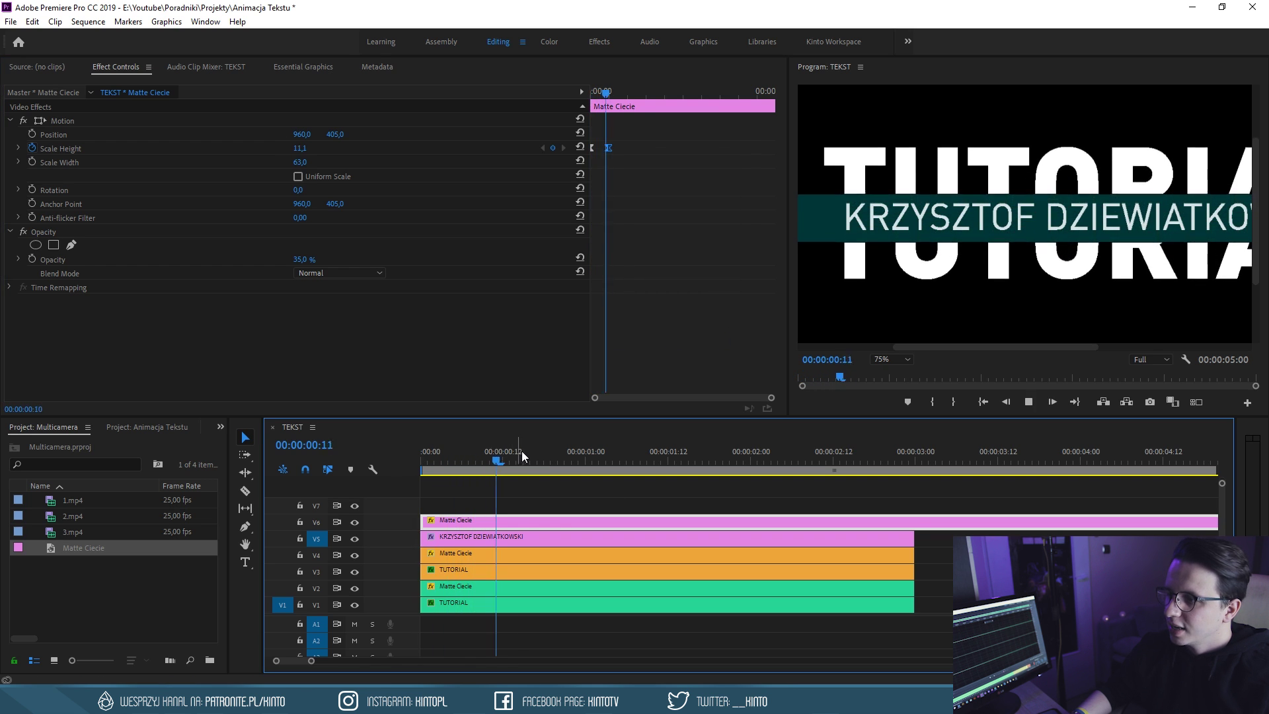
# Cut the V6 matte at 3 seconds, delete the leftover part, and play from the start
pyautogui.moveTo(753, 448); pyautogui.dragTo(902, 452)
pyautogui.press('c')
pyautogui.click(918, 529)
pyautogui.press('v')
pyautogui.click(945, 522)
pyautogui.press('Delete')
pyautogui.press('Home')
pyautogui.press('space')
pyautogui.press('space')
# Apply Track Matte Key to the V5 name clip with Video 6 as its matte
pyautogui.click(476, 540)
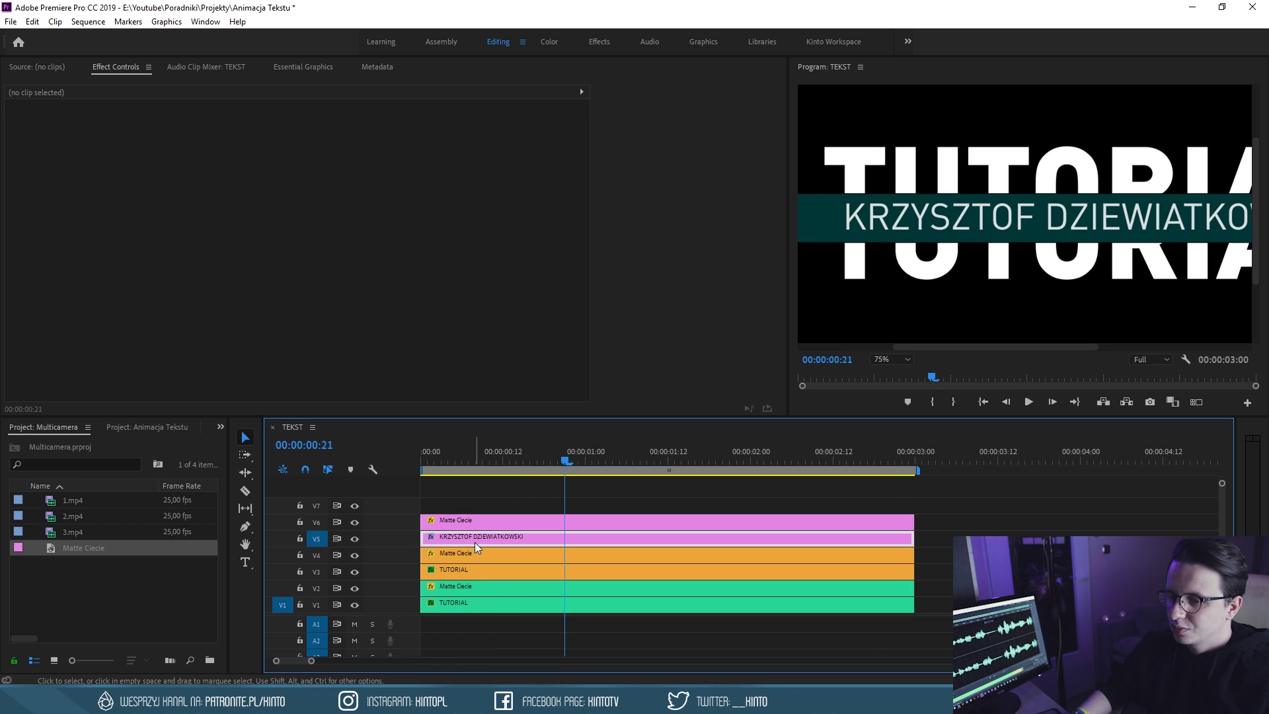
pyautogui.click(221, 426)
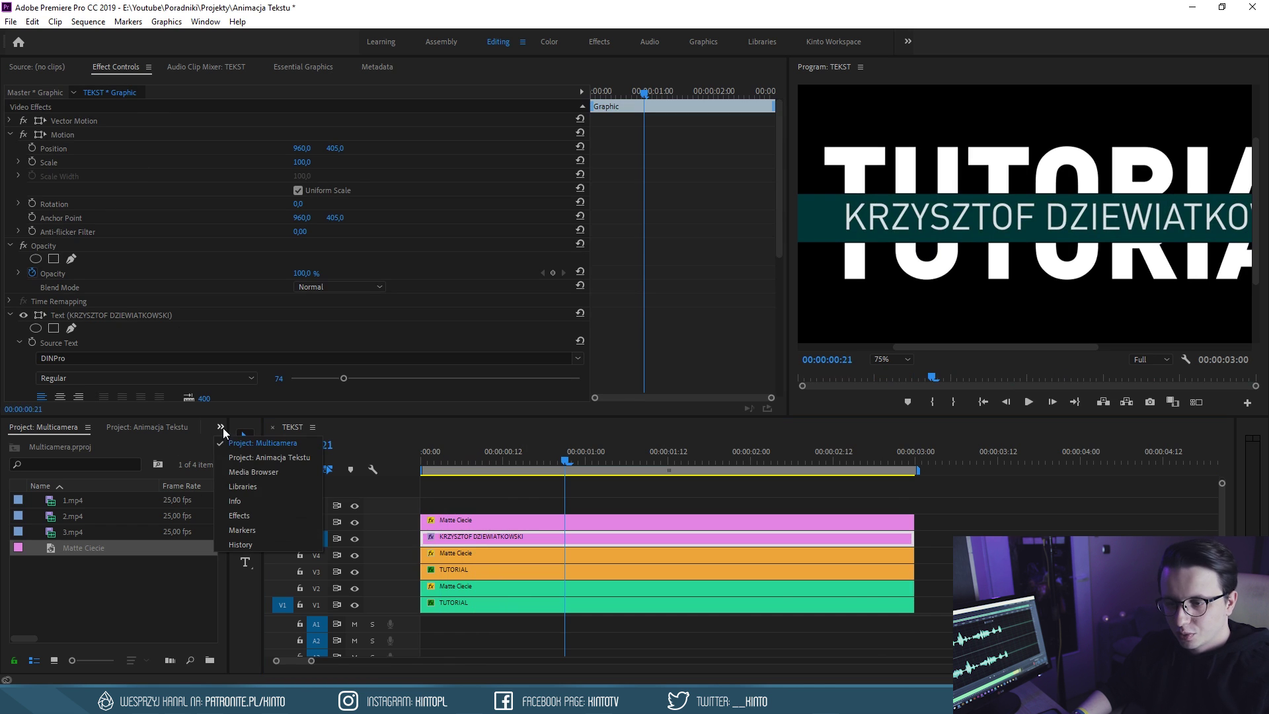
pyautogui.click(244, 518)
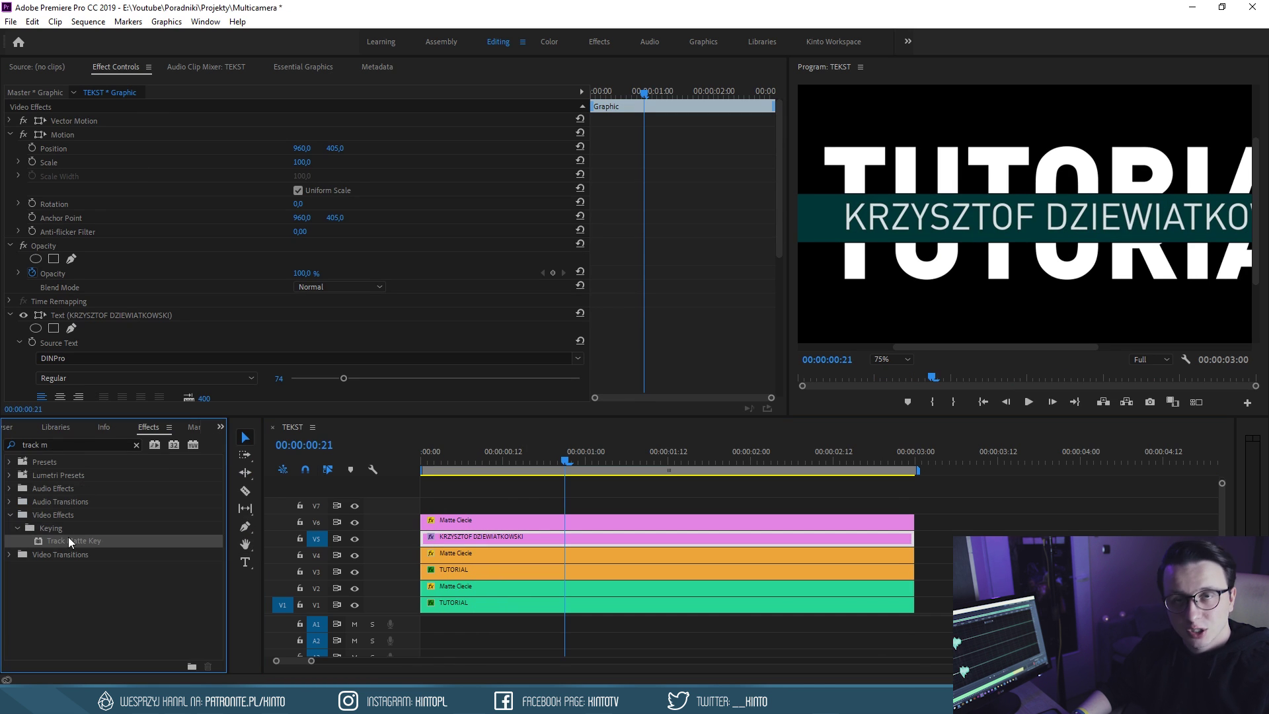
pyautogui.moveTo(68, 538)
pyautogui.mouseDown()
pyautogui.moveTo(469, 548)
pyautogui.moveTo(482, 538)
pyautogui.mouseUp()
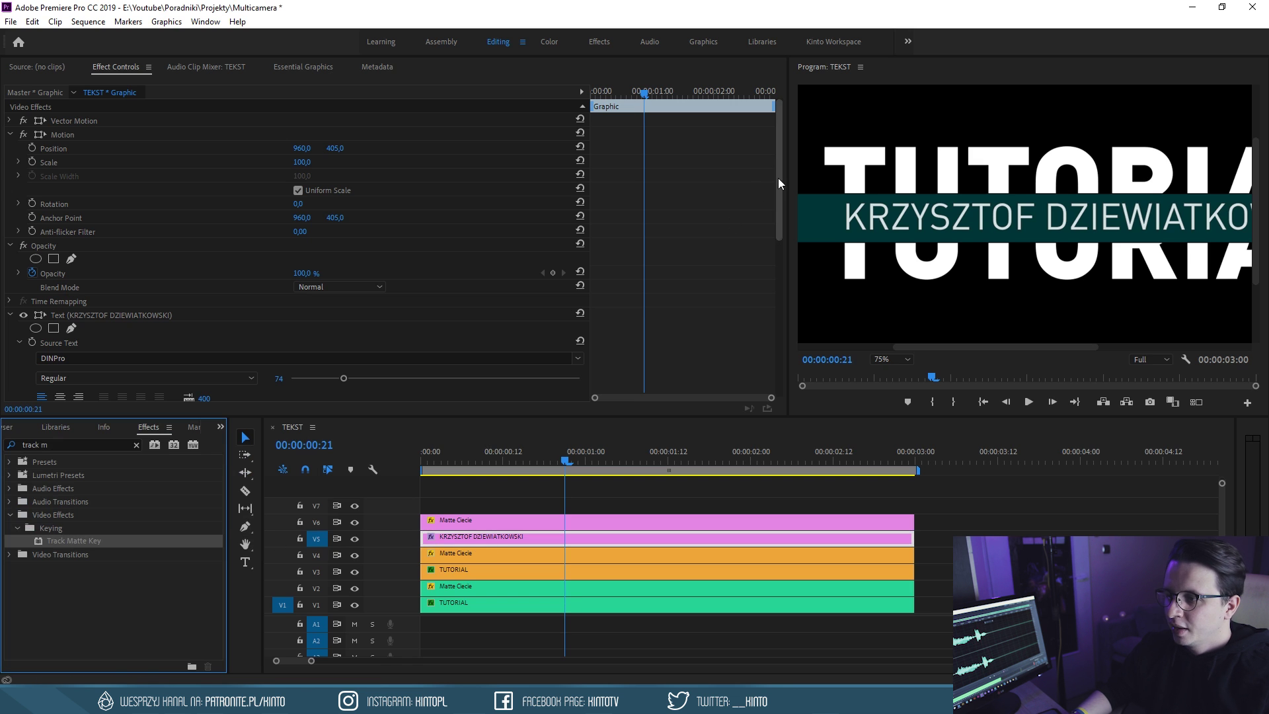
pyautogui.moveTo(778, 177); pyautogui.dragTo(764, 384)
pyautogui.click(321, 352)
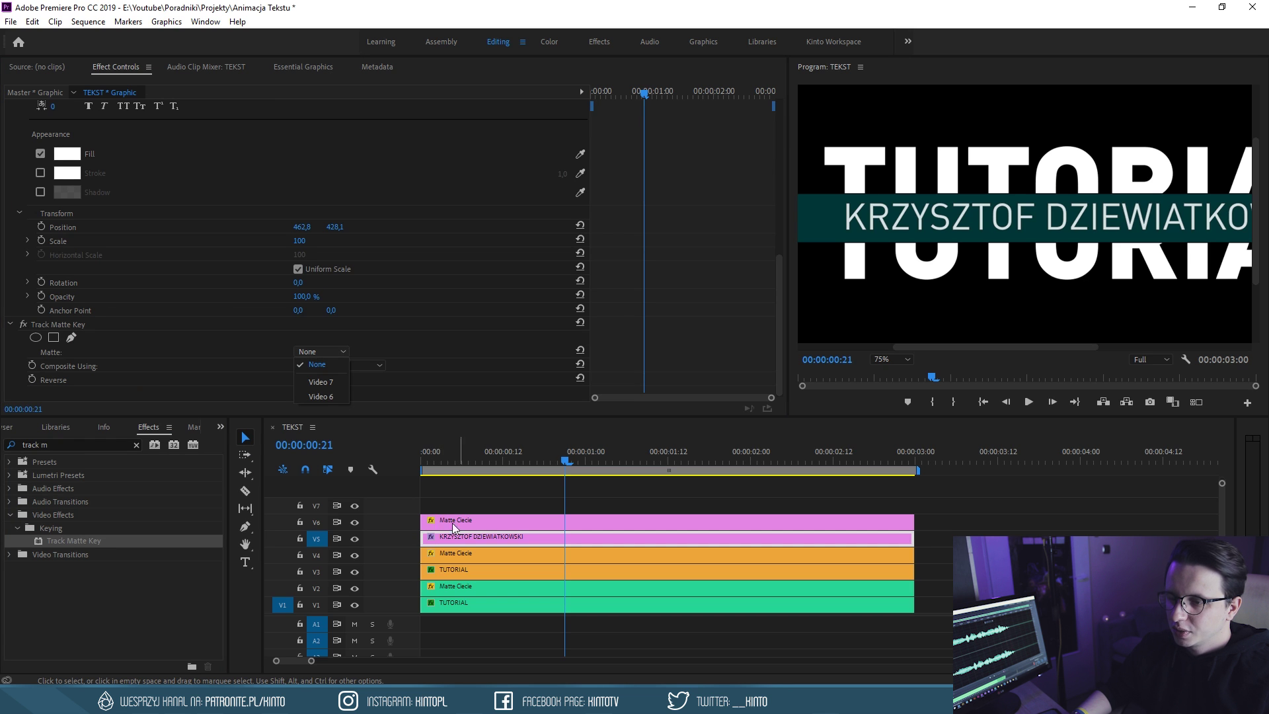
pyautogui.click(331, 399)
pyautogui.click(461, 524)
pyautogui.click(322, 302)
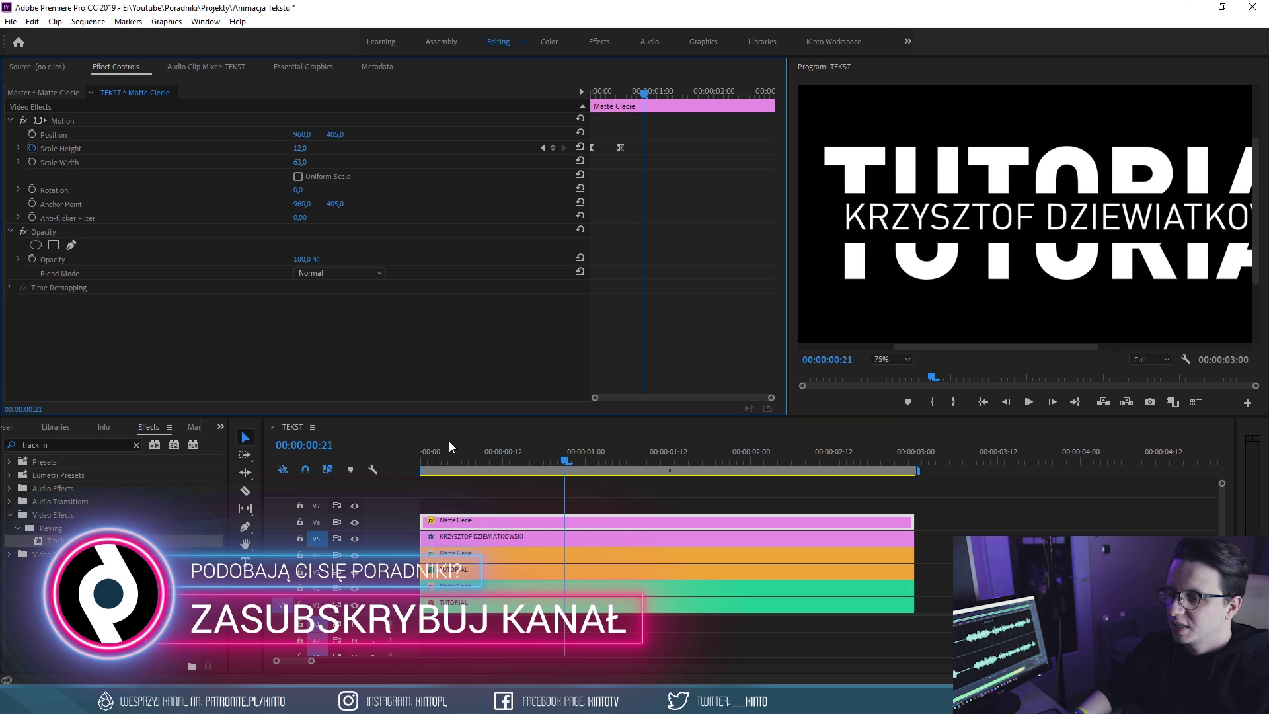
# Scrub the first 12 frames at Fit zoom to check the name grows in, then switch to Multicamera
pyautogui.moveTo(449, 442); pyautogui.dragTo(410, 451)
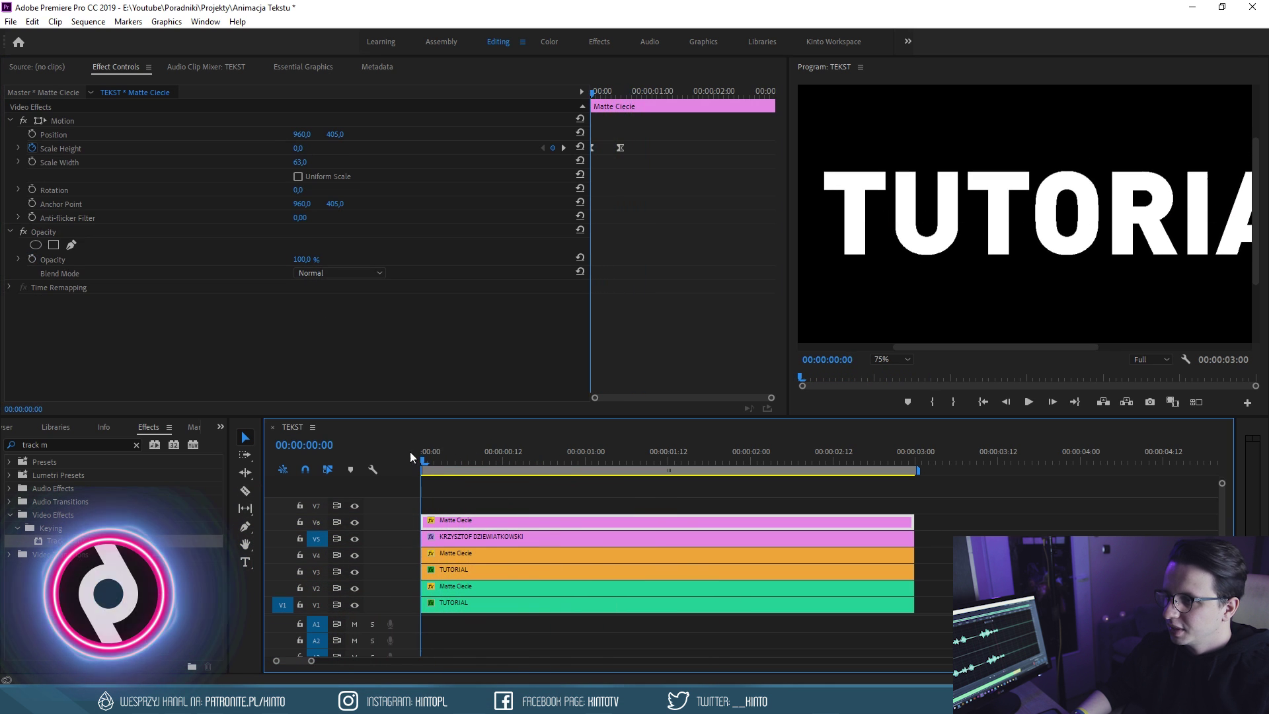
pyautogui.click(434, 460)
pyautogui.moveTo(434, 461)
pyautogui.mouseDown()
pyautogui.moveTo(506, 456)
pyautogui.moveTo(367, 449)
pyautogui.mouseUp()
pyautogui.click(892, 359)
pyautogui.click(886, 374)
pyautogui.click(546, 455)
pyautogui.moveTo(530, 457)
pyautogui.mouseDown()
pyautogui.moveTo(408, 450)
pyautogui.moveTo(593, 453)
pyautogui.mouseUp()
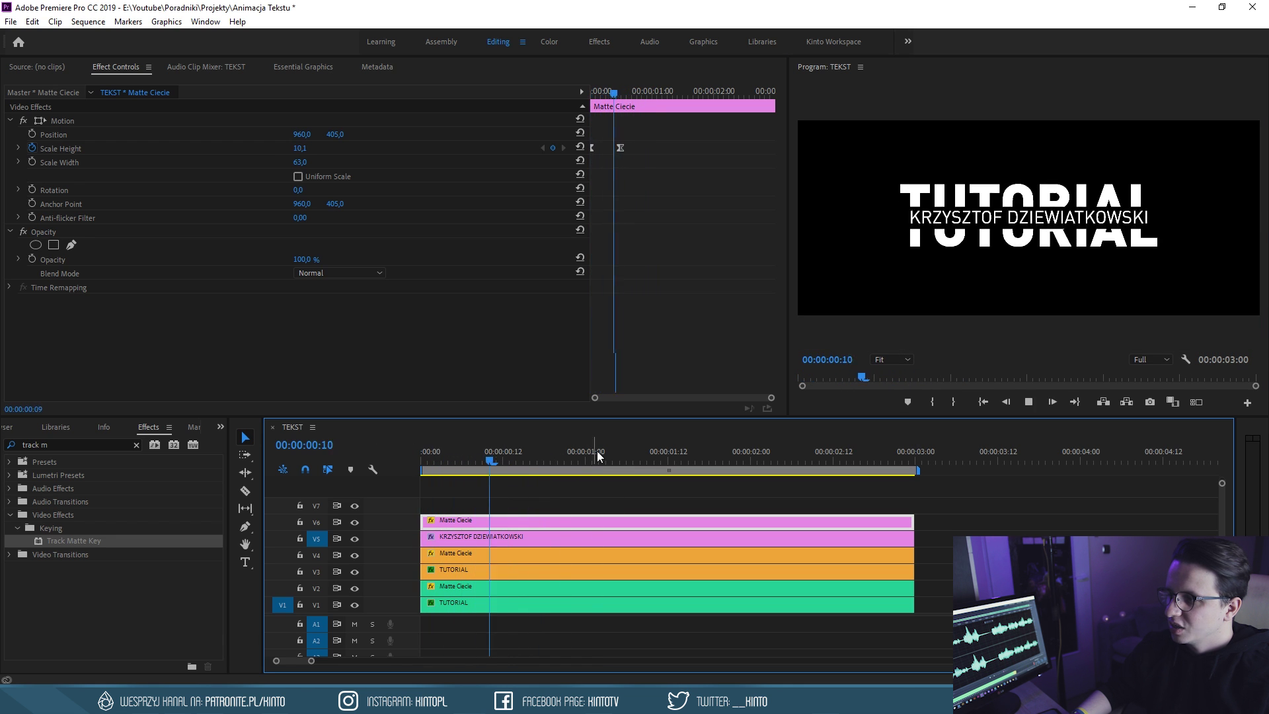
pyautogui.click(220, 426)
pyautogui.click(251, 441)
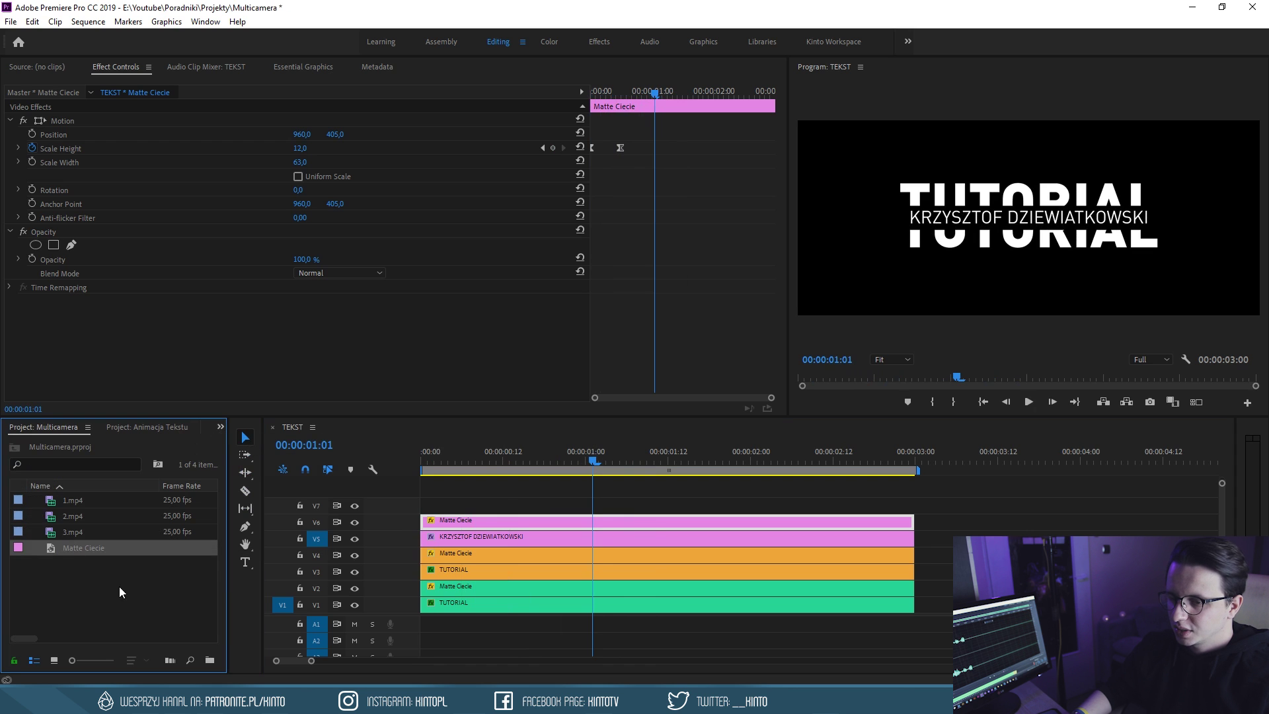
# Create a new sequence named Film
pyautogui.click(119, 586)
pyautogui.rightClick(114, 585)
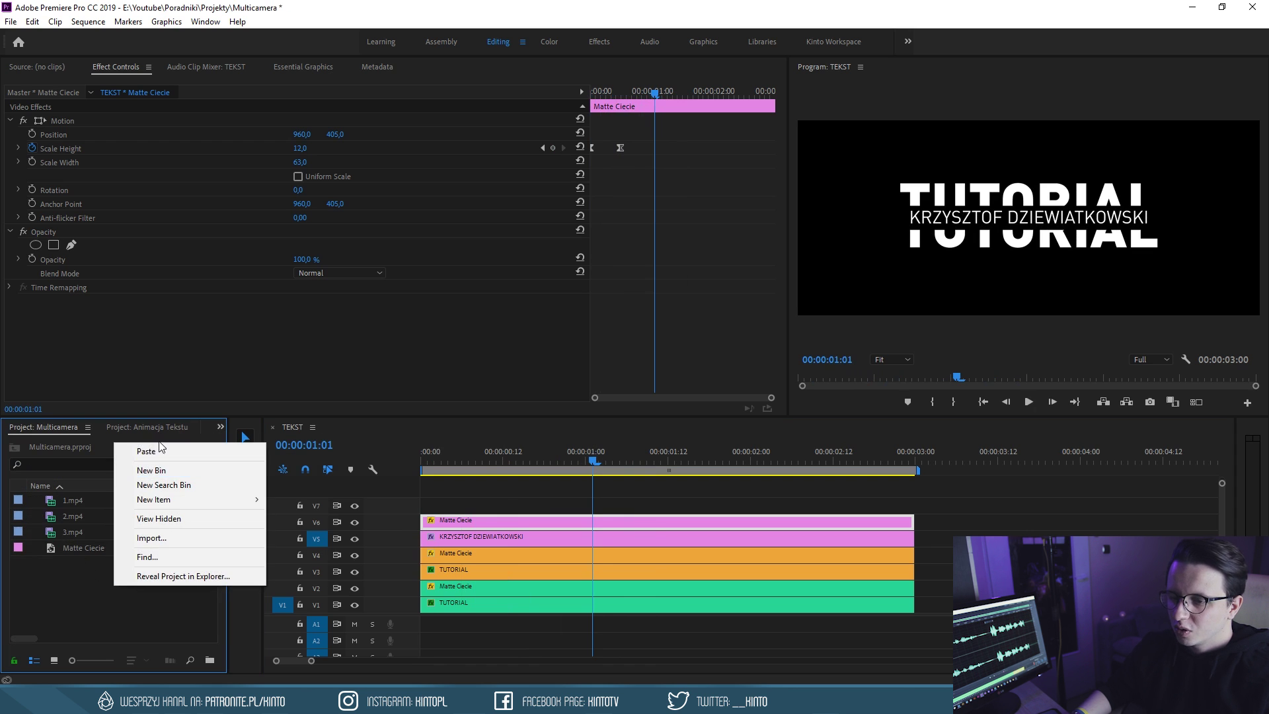
pyautogui.moveTo(181, 502)
pyautogui.click(305, 500)
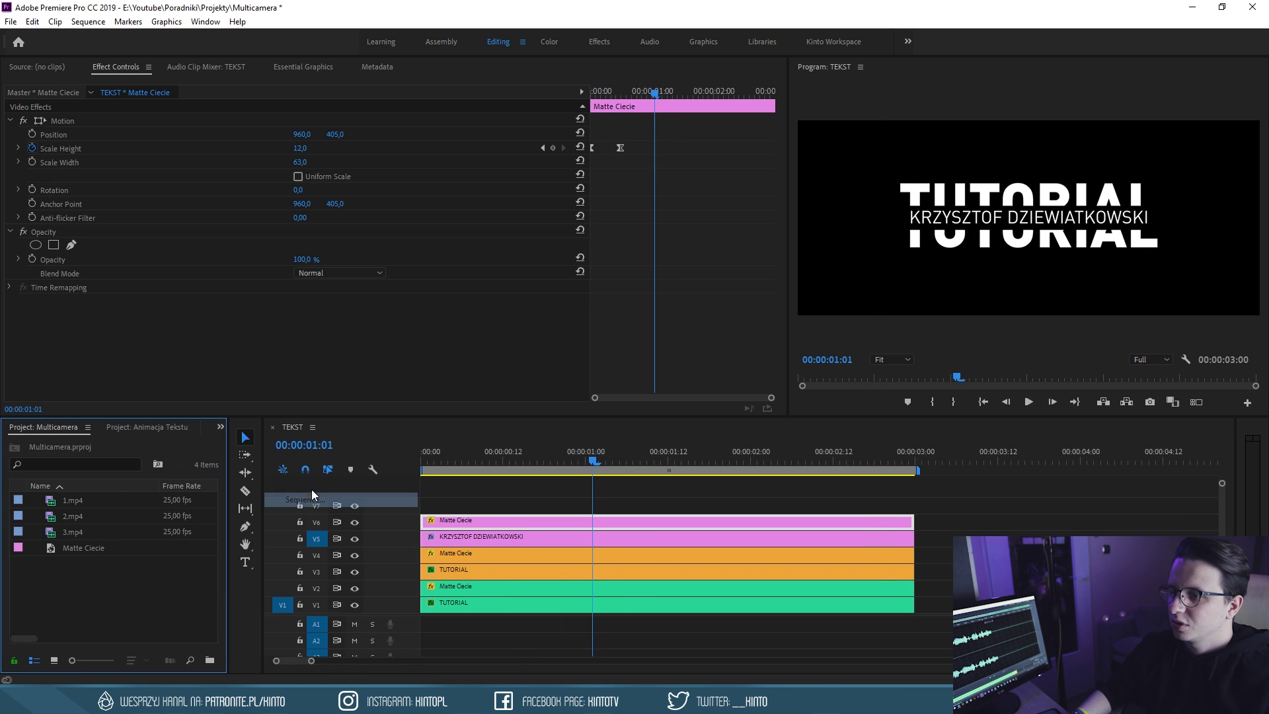
pyautogui.write('Film')
pyautogui.press('Return')
pyautogui.moveTo(452, 450)
pyautogui.mouseDown()
pyautogui.moveTo(489, 450)
pyautogui.moveTo(409, 471)
pyautogui.mouseUp()
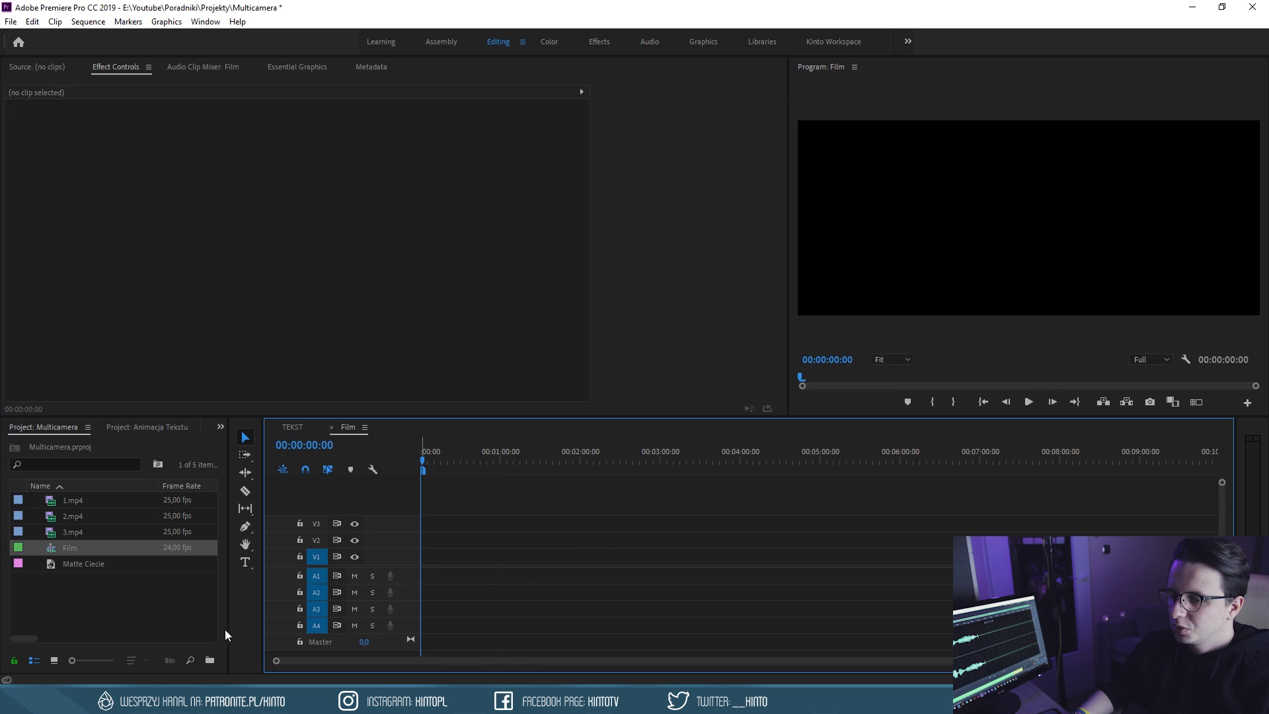
# Create a red Color Matte with default size and name, and place it at Film's start on V1
pyautogui.rightClick(156, 446)
pyautogui.moveTo(231, 503)
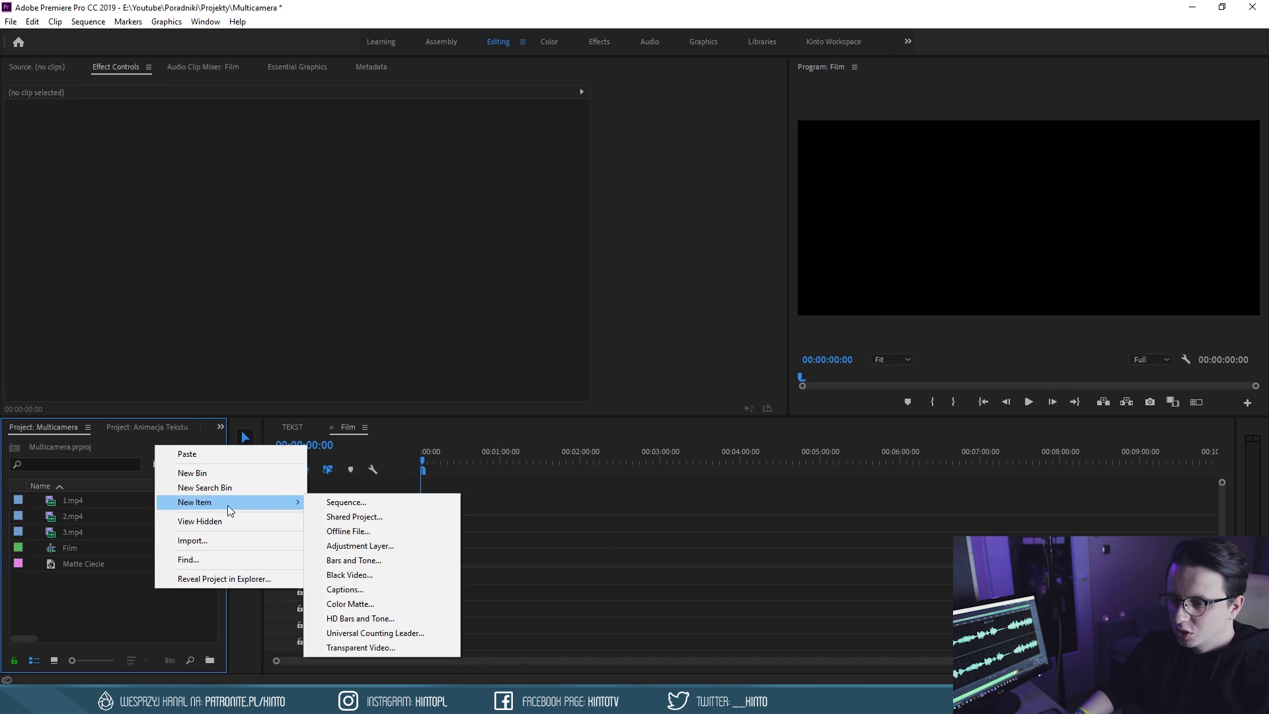
pyautogui.click(375, 604)
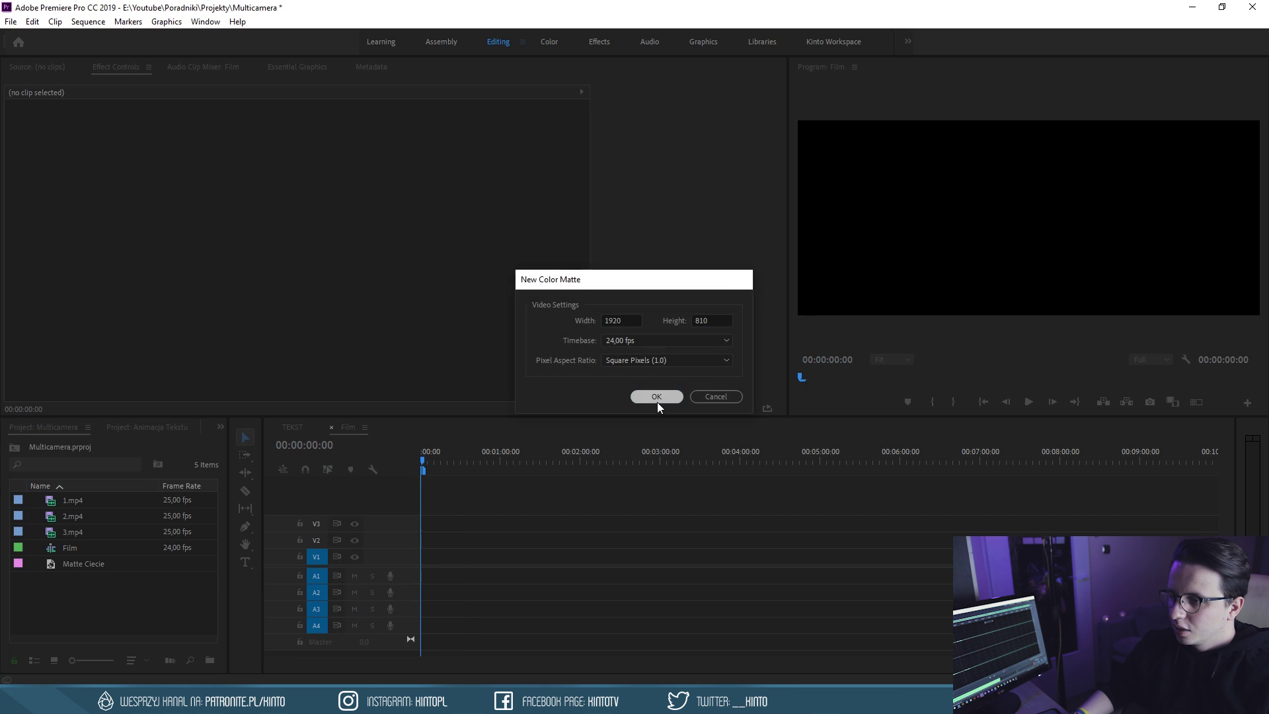
pyautogui.click(658, 401)
pyautogui.click(763, 281)
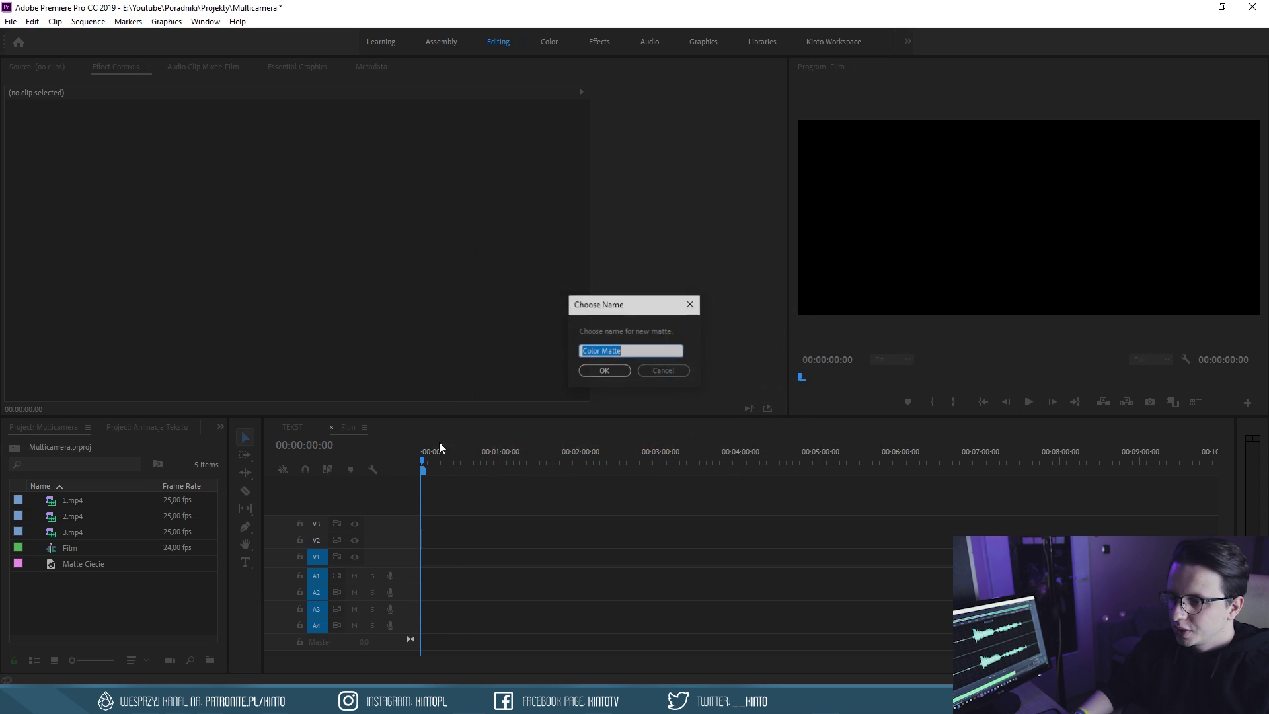
pyautogui.click(624, 383)
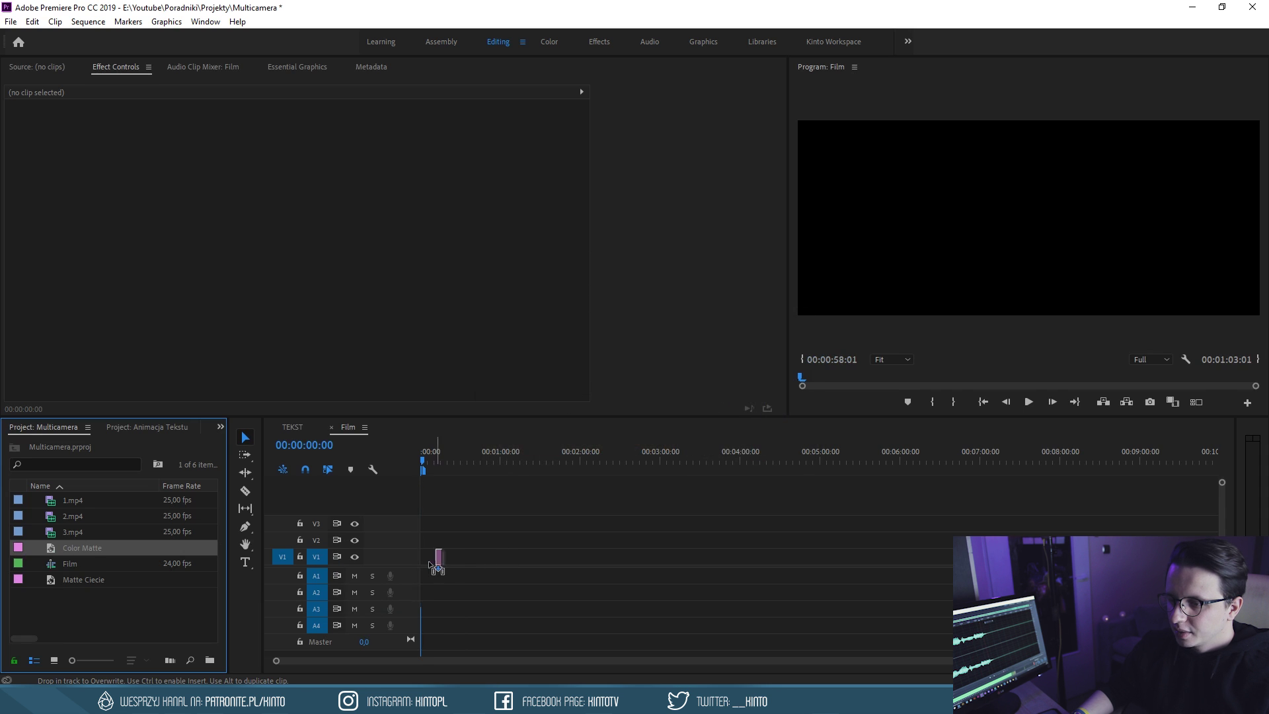
pyautogui.moveTo(223, 547); pyautogui.dragTo(436, 557)
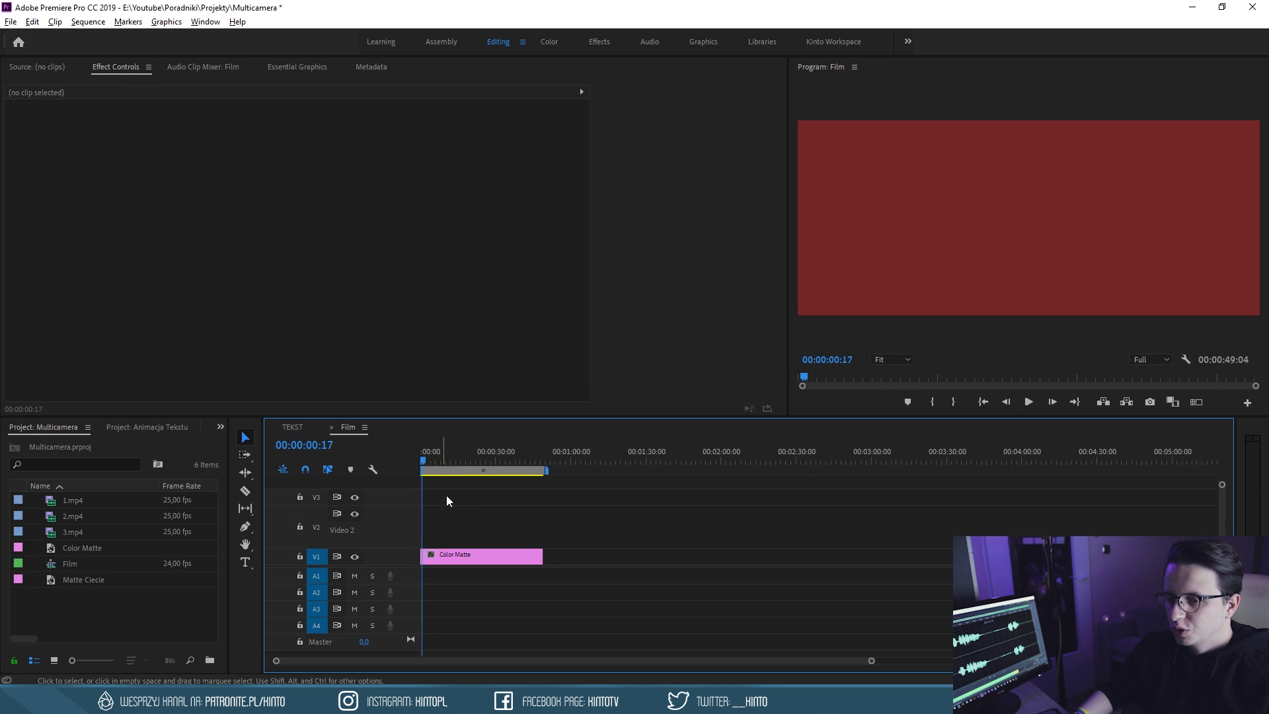
# Nest the TEKST sequence from Animacja Tekstu onto V2 above the red matte
pyautogui.click(135, 428)
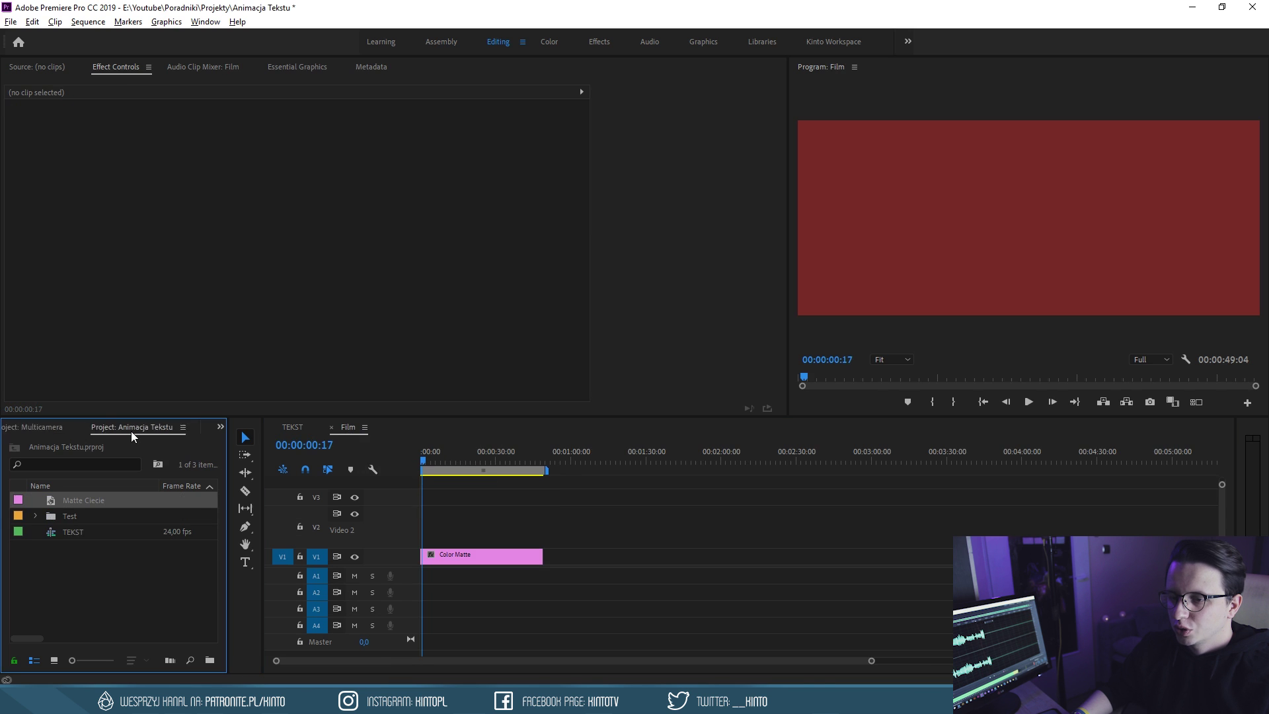
pyautogui.click(115, 571)
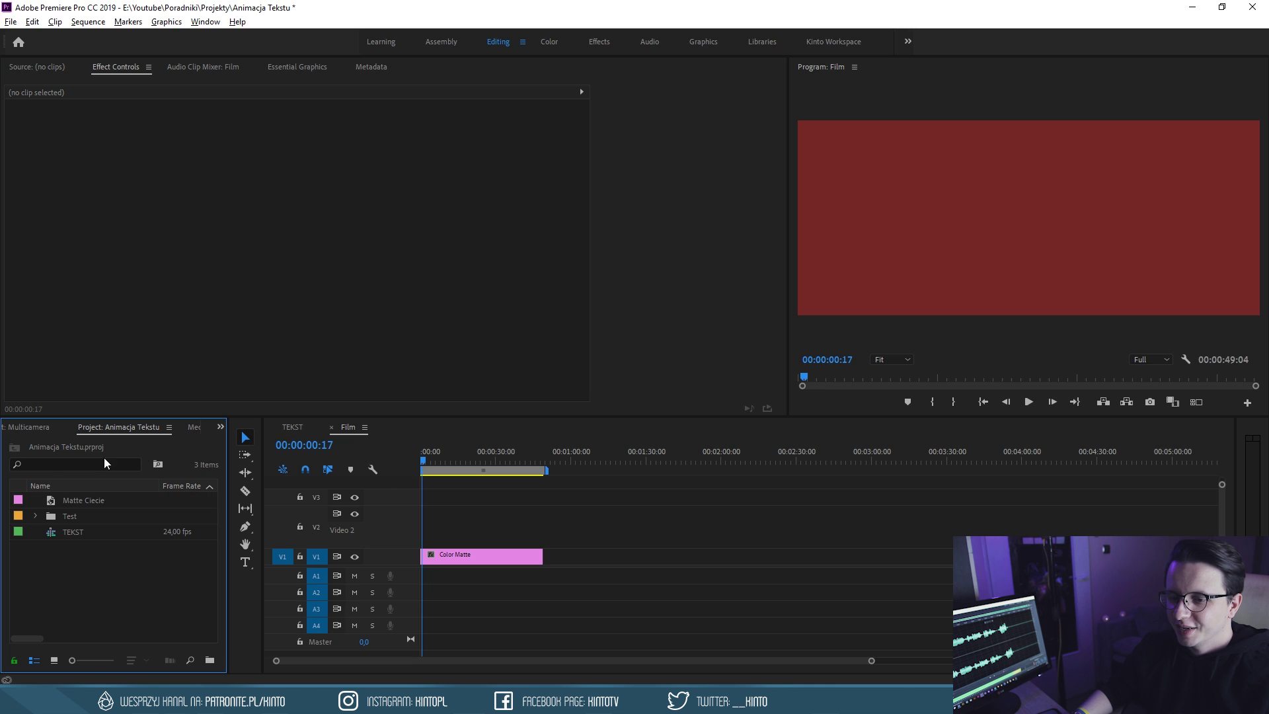
pyautogui.moveTo(72, 533); pyautogui.dragTo(423, 529)
pyautogui.moveTo(426, 456)
pyautogui.mouseDown()
pyautogui.moveTo(447, 456)
pyautogui.moveTo(419, 453)
pyautogui.mouseUp()
pyautogui.moveTo(425, 533); pyautogui.dragTo(460, 532)
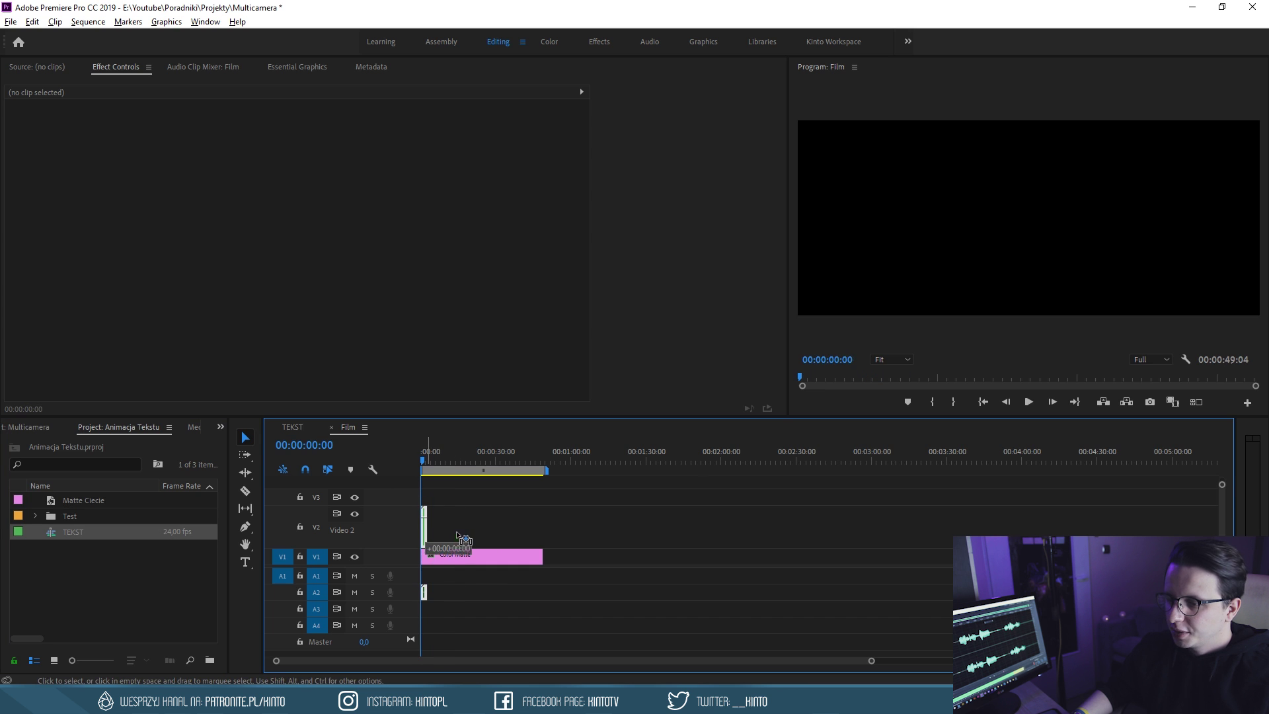
# Delete the TEKST clip's audio and play the title over the red background
pyautogui.keyDown('alt'); pyautogui.click(455, 592); pyautogui.keyUp('alt')
pyautogui.press('Delete')
pyautogui.click(445, 456)
pyautogui.press('space')
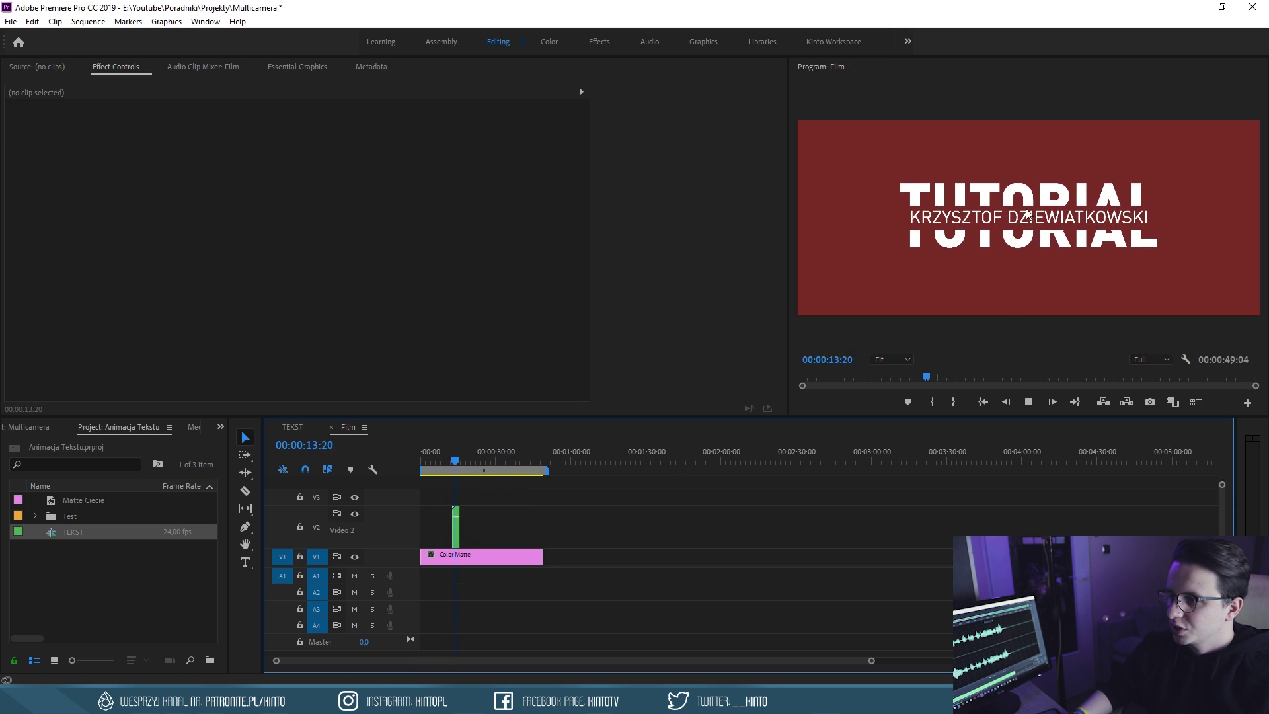
pyautogui.press('space')
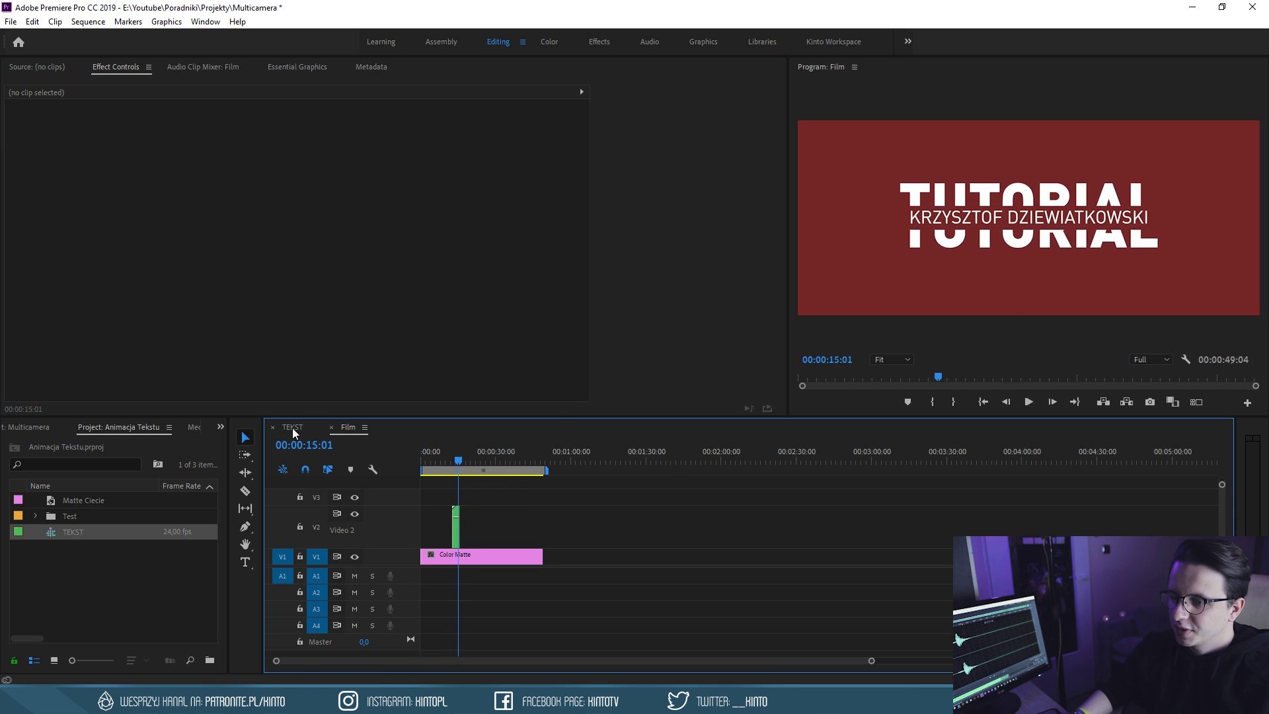
# Return to the TEKST sequence, play the title, and scrub through the name reveal
pyautogui.click(292, 427)
pyautogui.click(292, 426)
pyautogui.moveTo(616, 458); pyautogui.dragTo(372, 444)
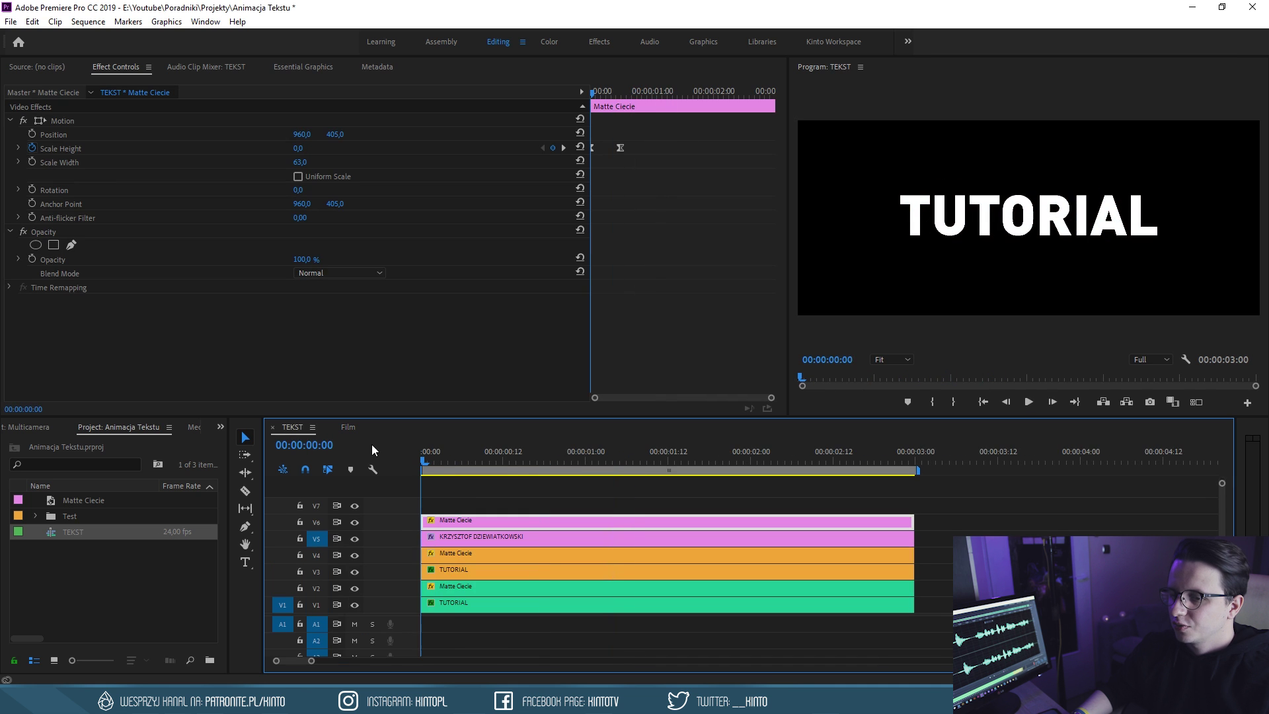
pyautogui.press('space')
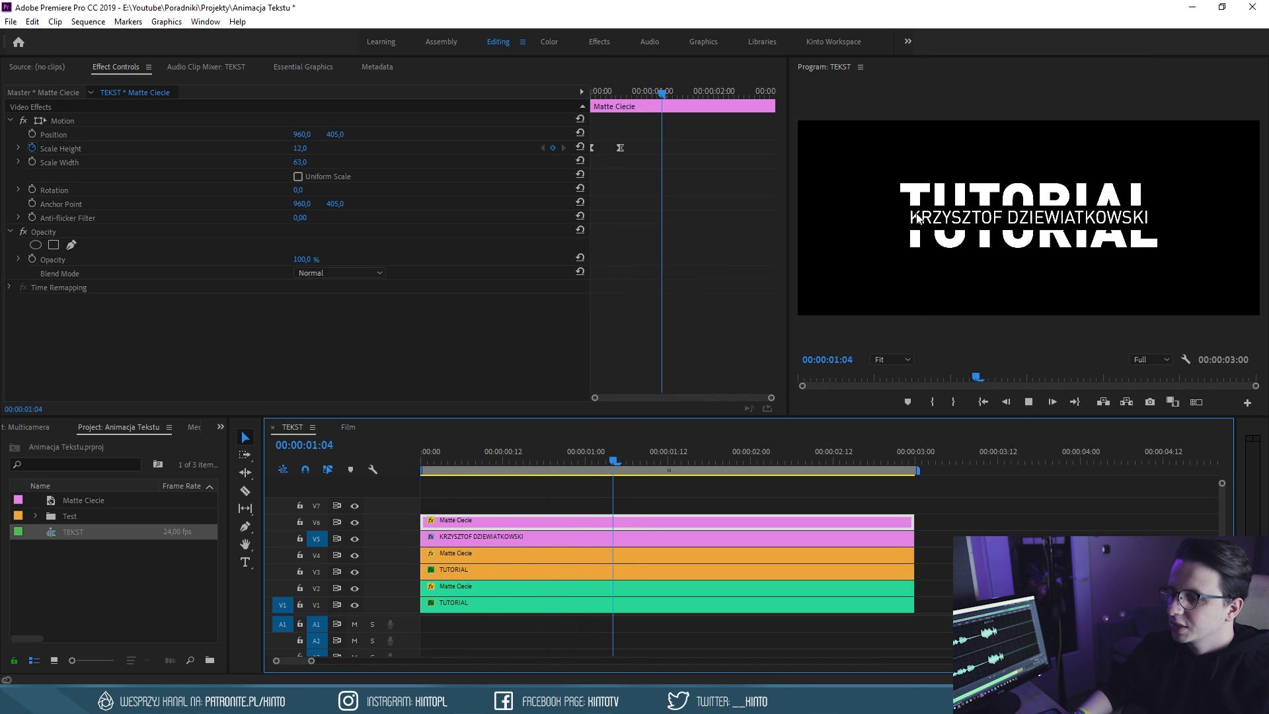
pyautogui.moveTo(751, 446); pyautogui.dragTo(363, 434)
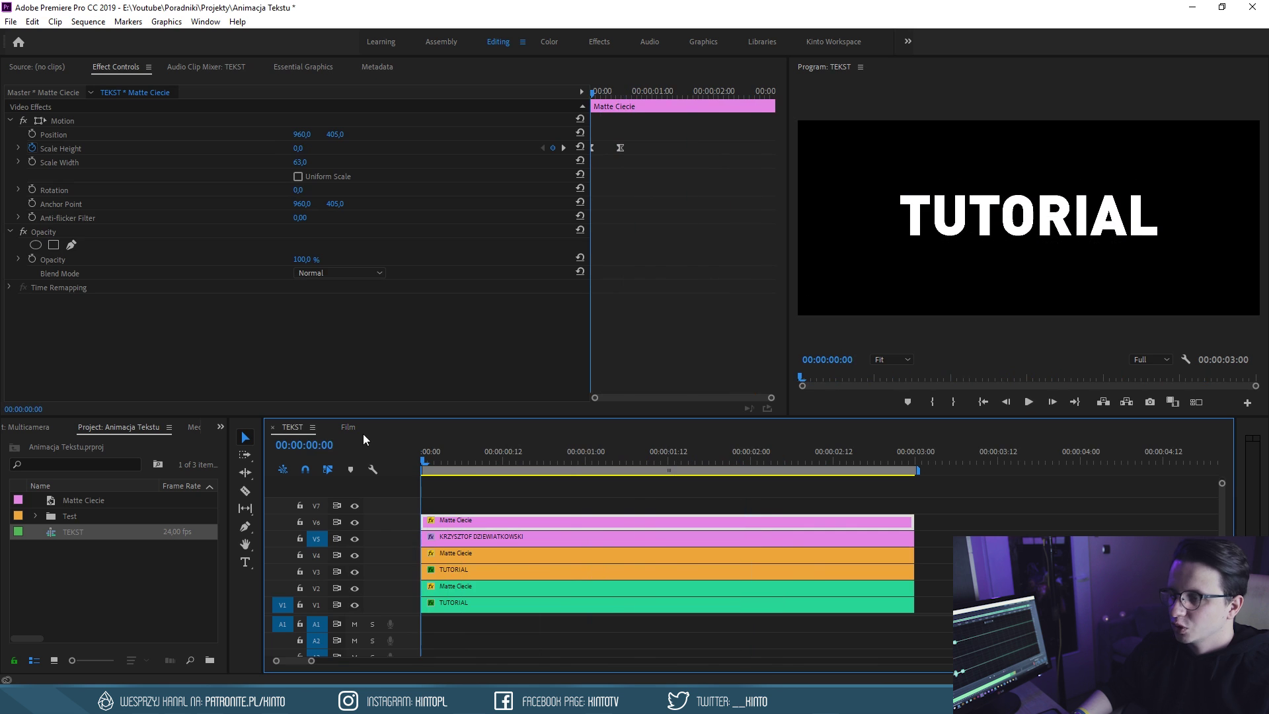
pyautogui.moveTo(554, 452); pyautogui.dragTo(722, 455)
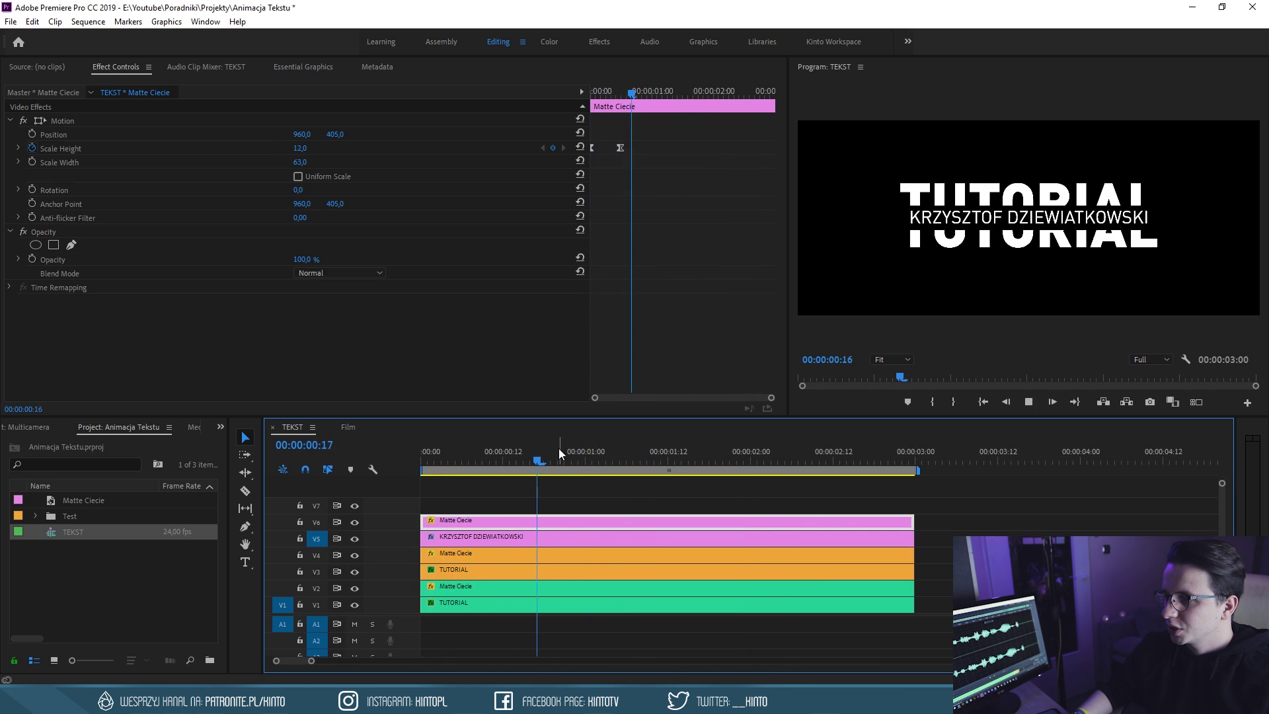
pyautogui.moveTo(423, 451); pyautogui.dragTo(771, 451)
# Replay the title from the start twice, then stop on the frame with the name fully revealed
pyautogui.press('Home')
pyautogui.press('space')
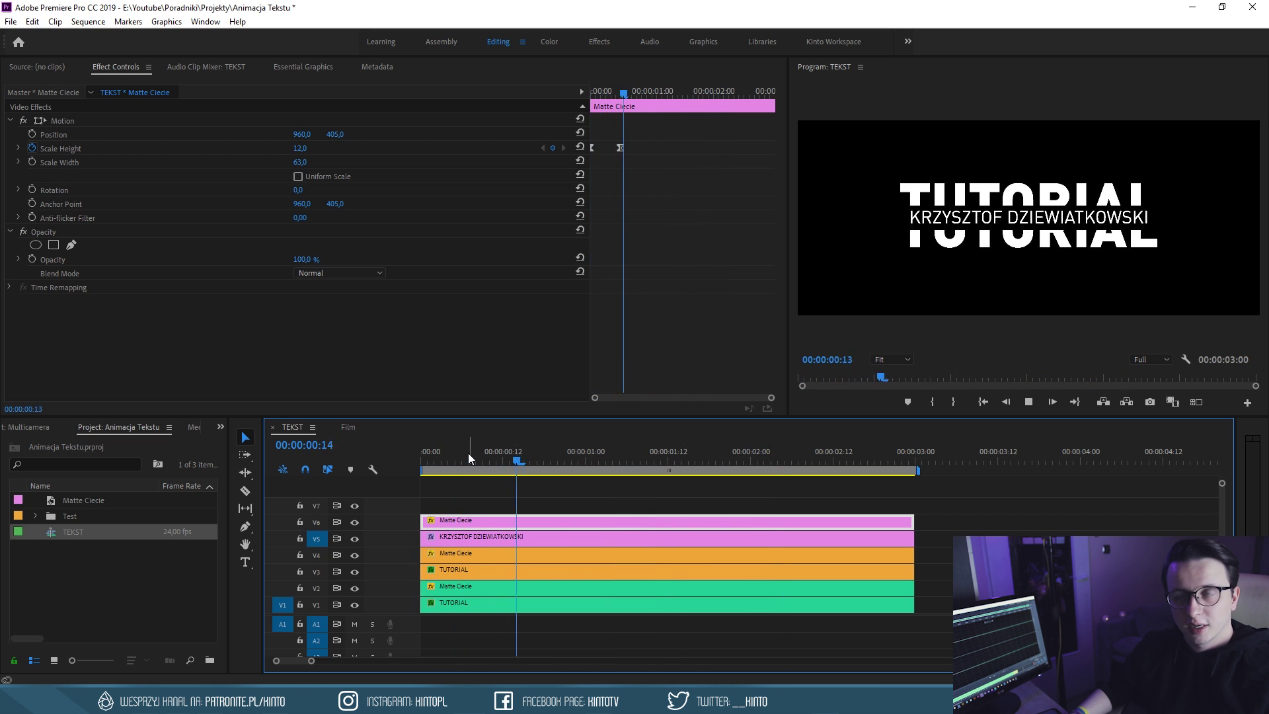
pyautogui.press('Home')
pyautogui.press('space')
pyautogui.press('Home')
pyautogui.click(500, 485)
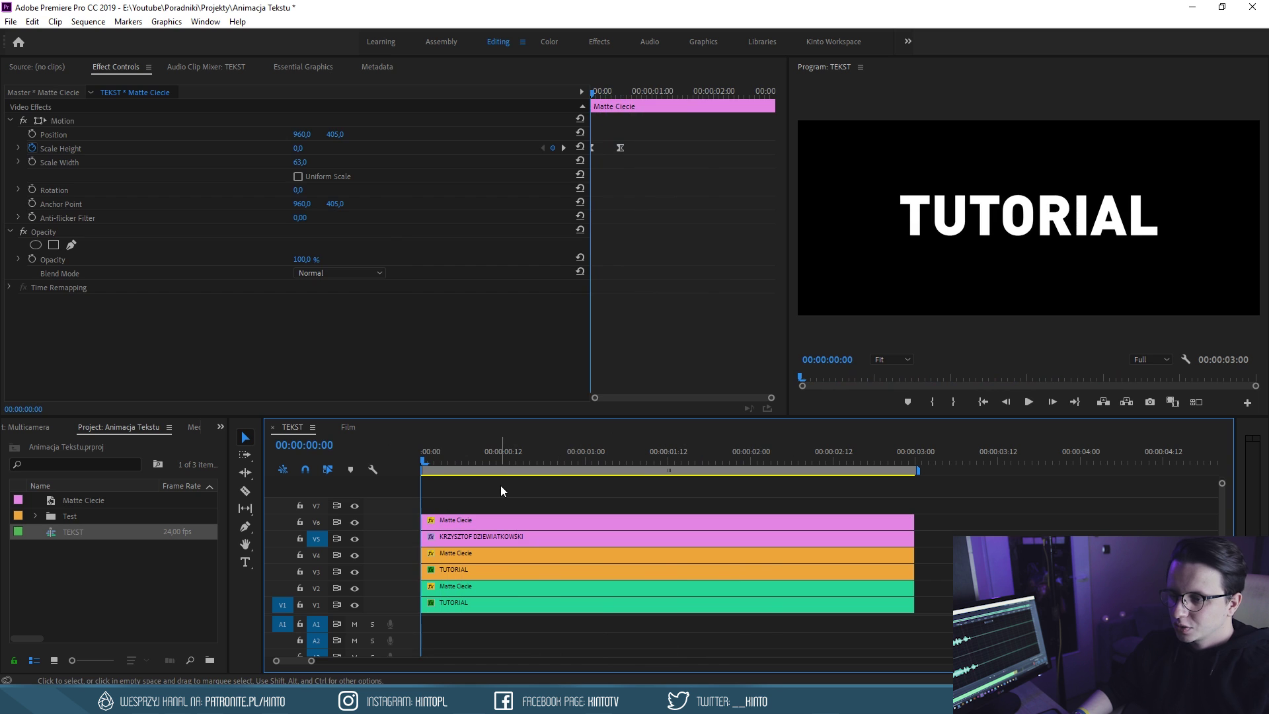
pyautogui.moveTo(504, 463); pyautogui.dragTo(599, 461)
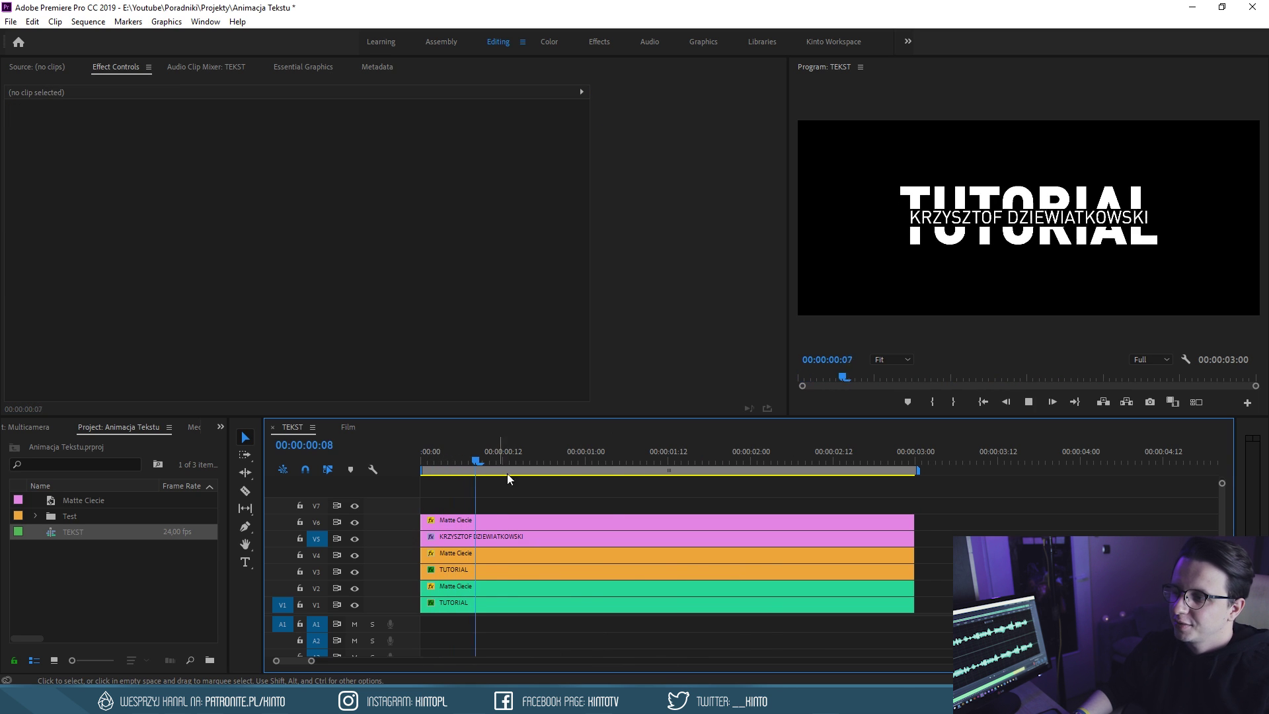